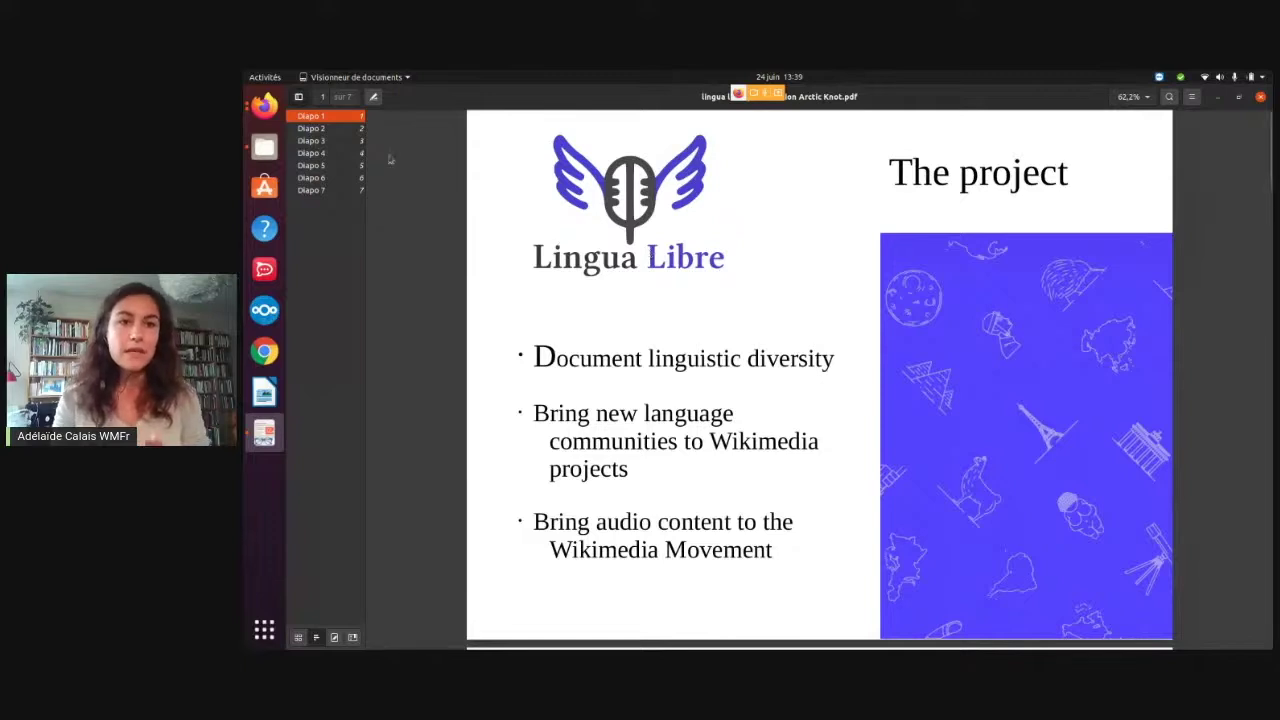
Show the Means slide of the presentation, and move on to the Demonstration slide.
{"action": "left_click", "coordinate": [318, 128]}
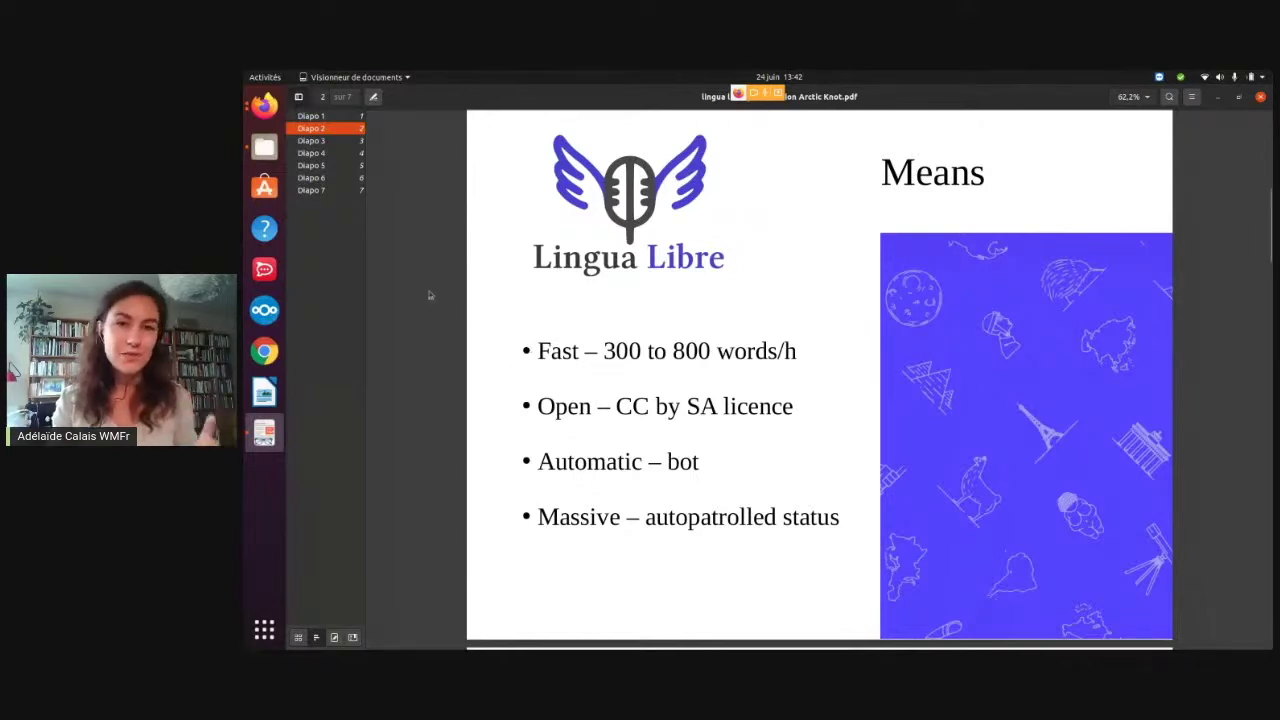
{"action": "scroll", "coordinate": [428, 220], "scroll_direction": "down", "scroll_amount": 3}
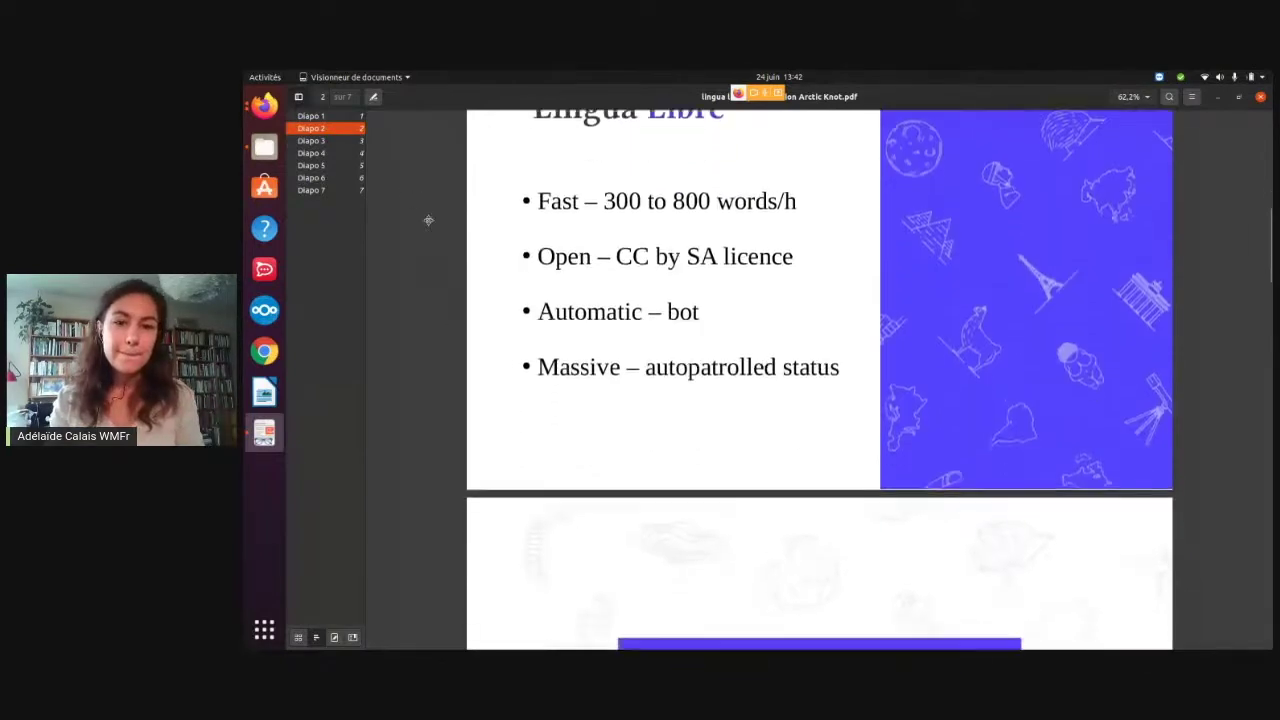
{"action": "scroll", "coordinate": [428, 220], "scroll_direction": "down", "scroll_amount": 9}
{"action": "scroll", "coordinate": [428, 220], "scroll_direction": "up", "scroll_amount": 2}
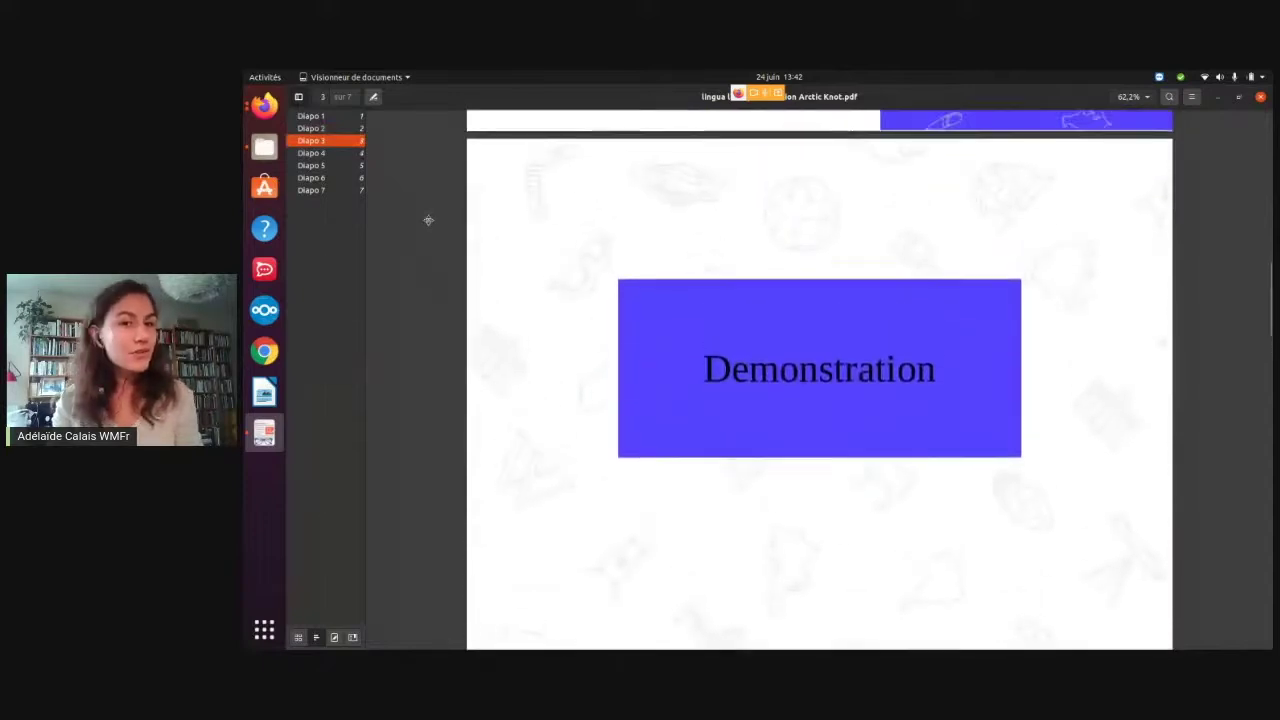
{"action": "scroll", "coordinate": [428, 219], "scroll_direction": "down", "scroll_amount": 2}
Switch to the Lingua Libre main page in Firefox and look over its introduction and latest recordings.
{"action": "left_click", "coordinate": [268, 108]}
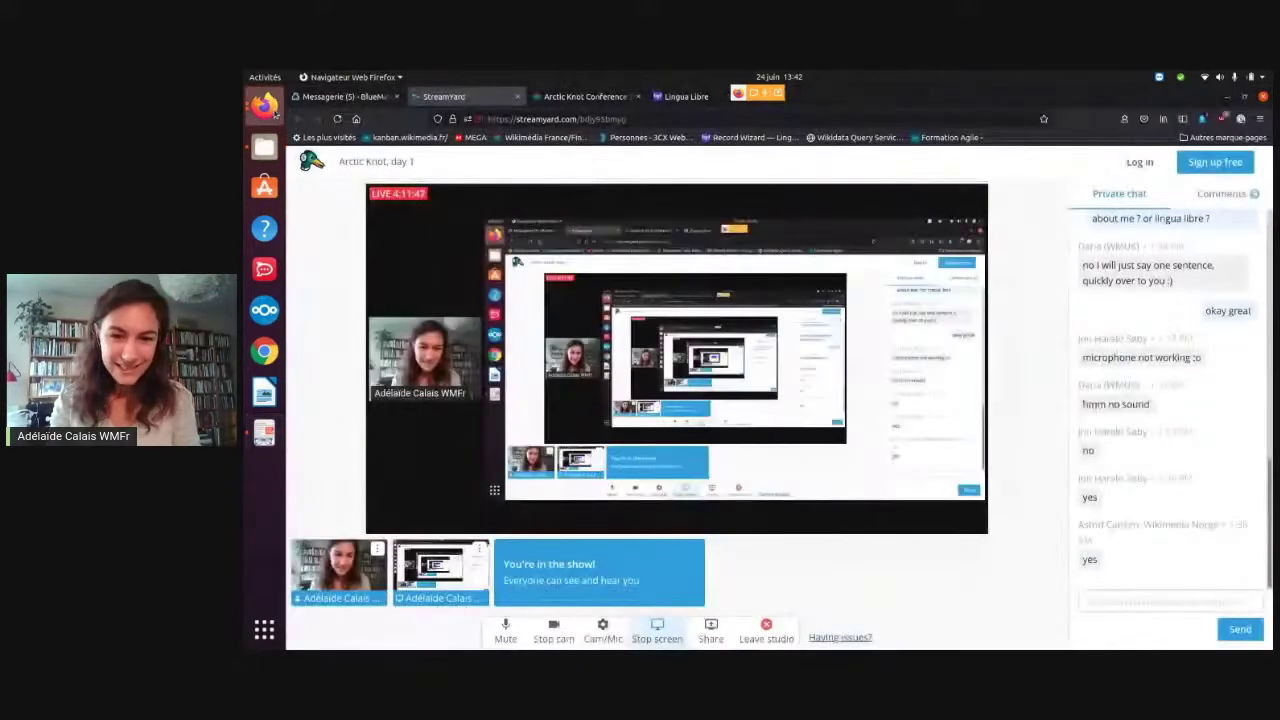
{"action": "left_click", "coordinate": [684, 97]}
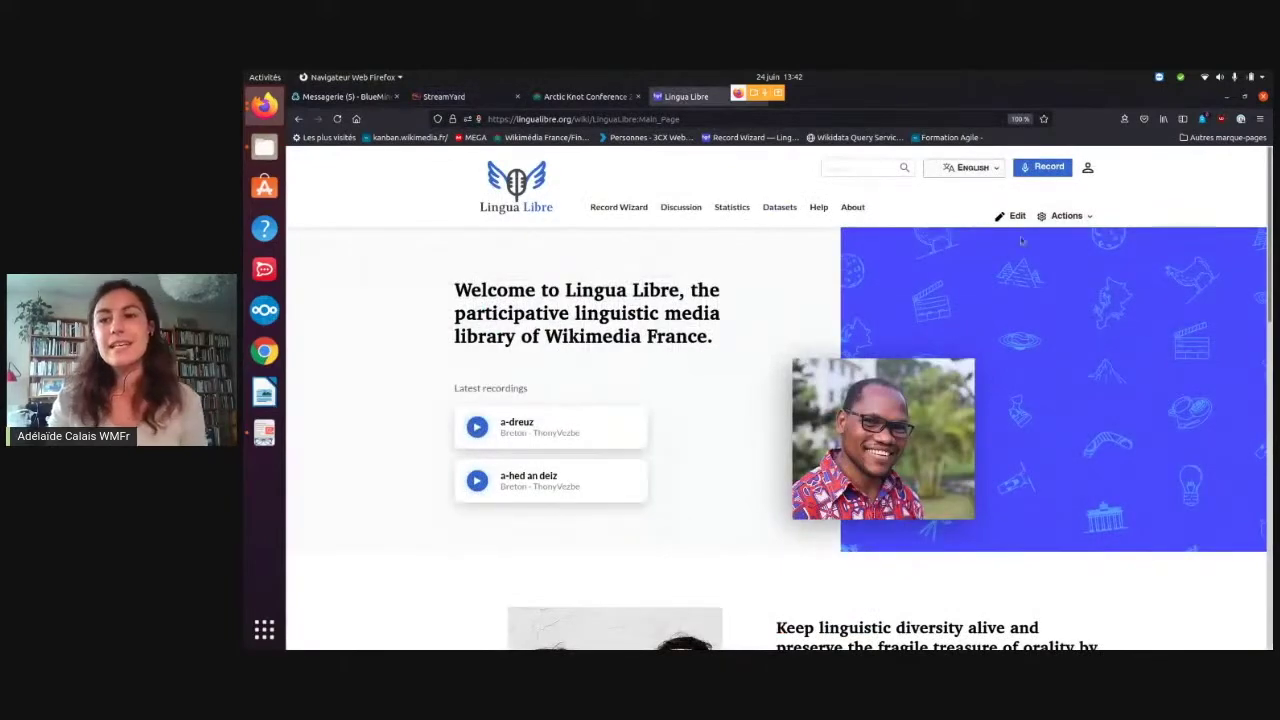
{"action": "scroll", "coordinate": [776, 263], "scroll_direction": "down", "scroll_amount": 5}
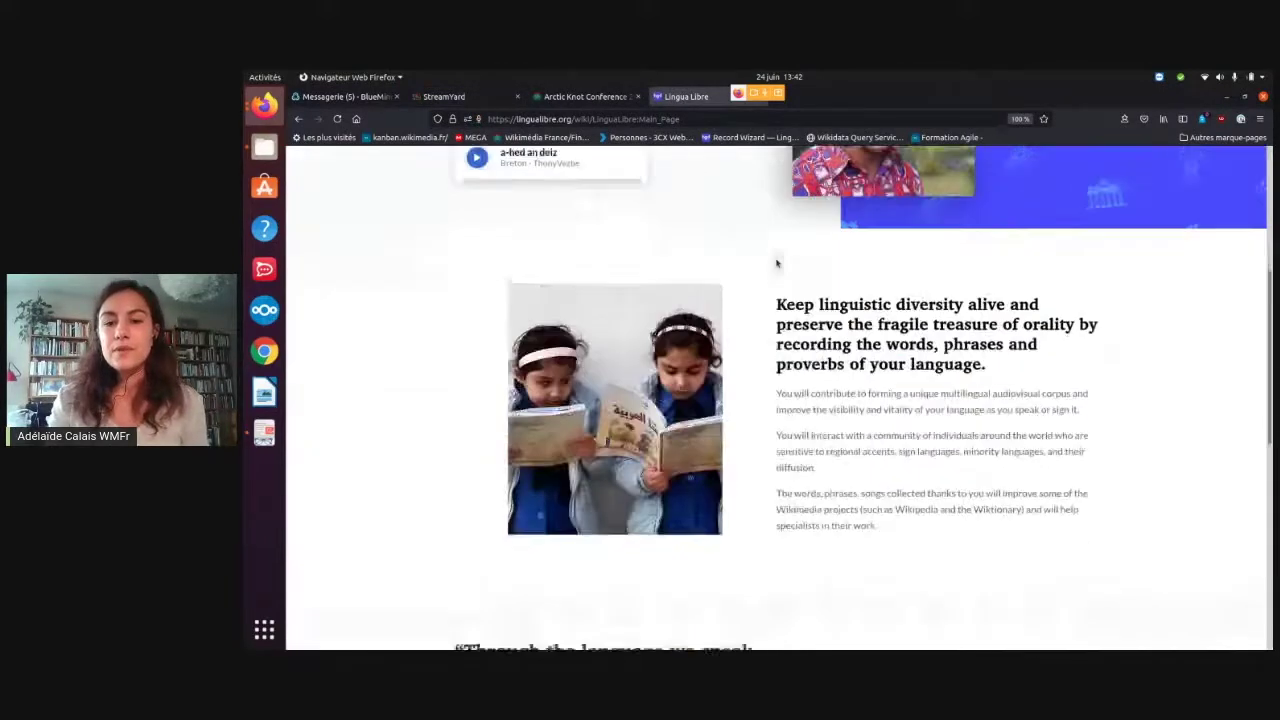
{"action": "scroll", "coordinate": [776, 263], "scroll_direction": "up", "scroll_amount": 2}
{"action": "scroll", "coordinate": [776, 263], "scroll_direction": "up", "scroll_amount": 3}
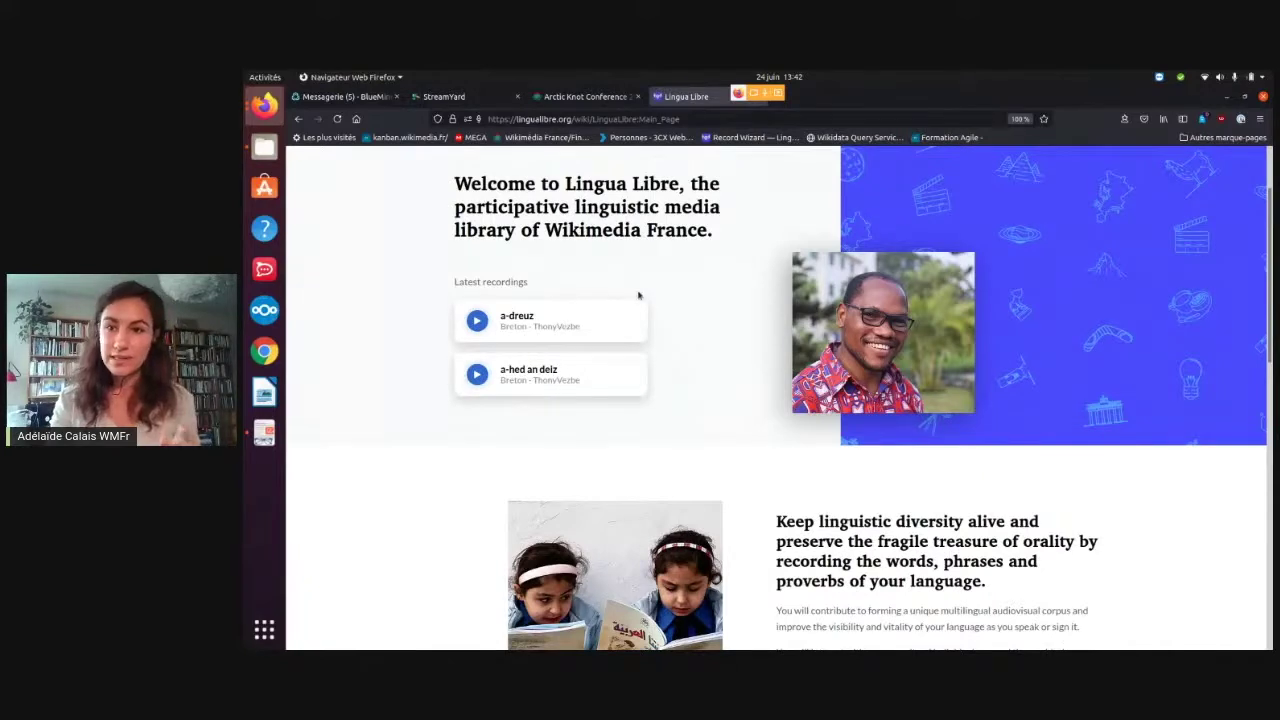
{"action": "scroll", "coordinate": [638, 295], "scroll_direction": "up", "scroll_amount": 2}
Log in to Lingua Libre through Wikimedia Commons and allow it the requested account permissions.
{"action": "mouse_move", "coordinate": [1088, 170]}
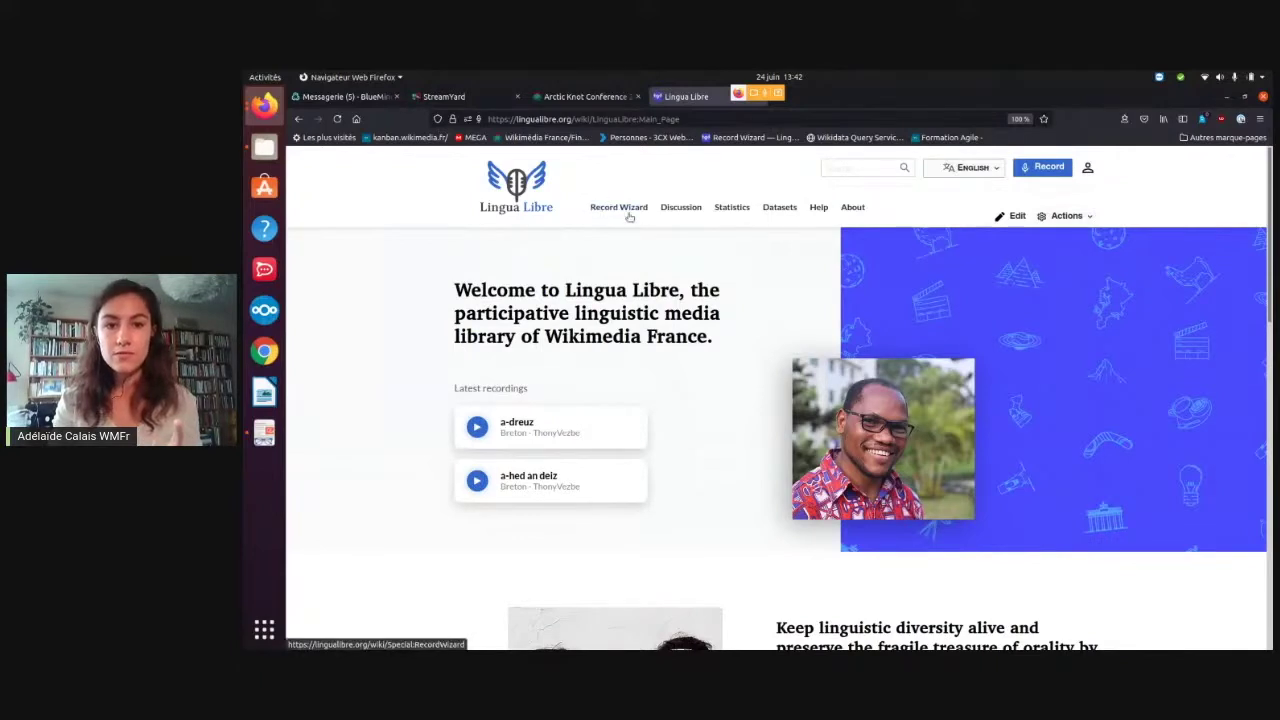
{"action": "left_click", "coordinate": [626, 210]}
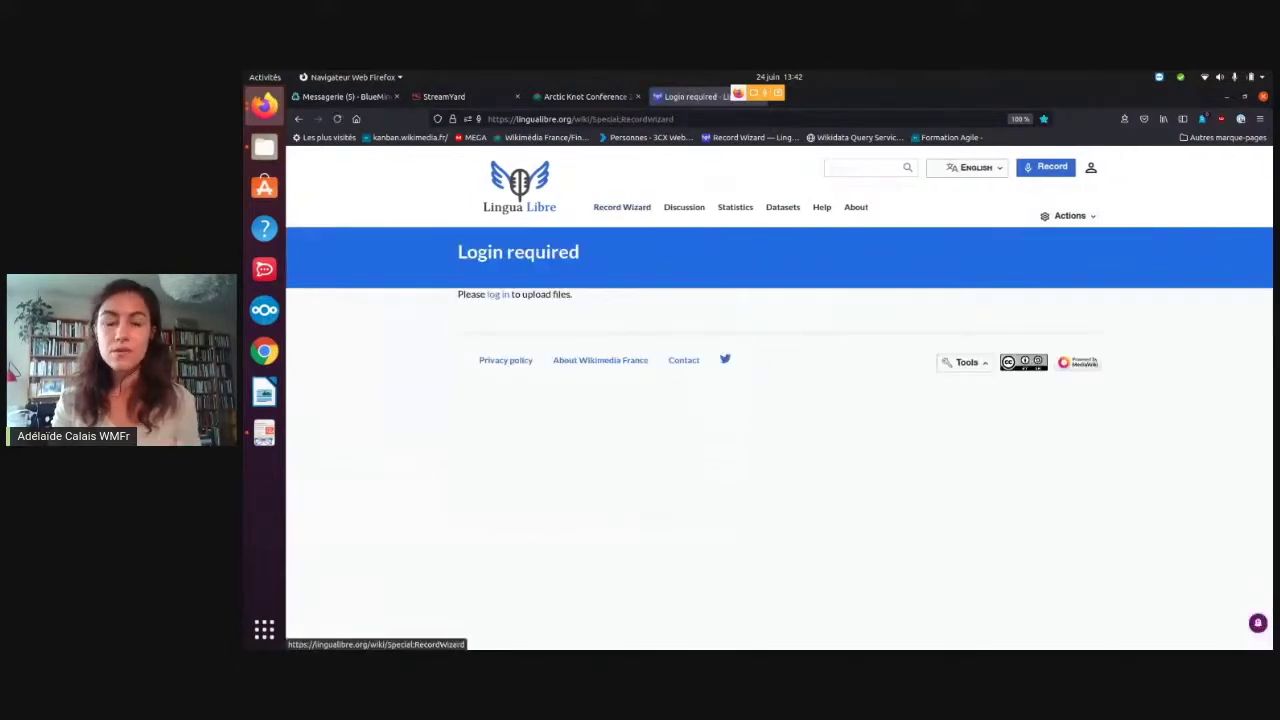
{"action": "left_click", "coordinate": [532, 197]}
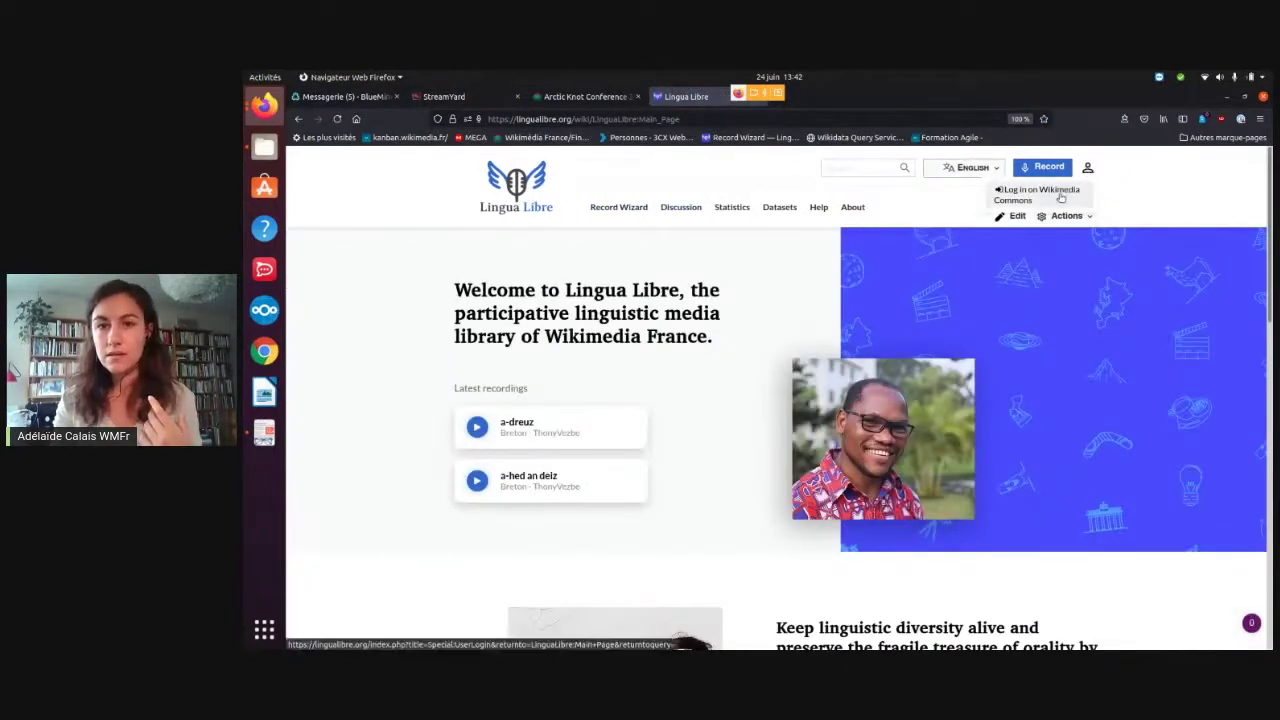
{"action": "left_click", "coordinate": [1040, 190]}
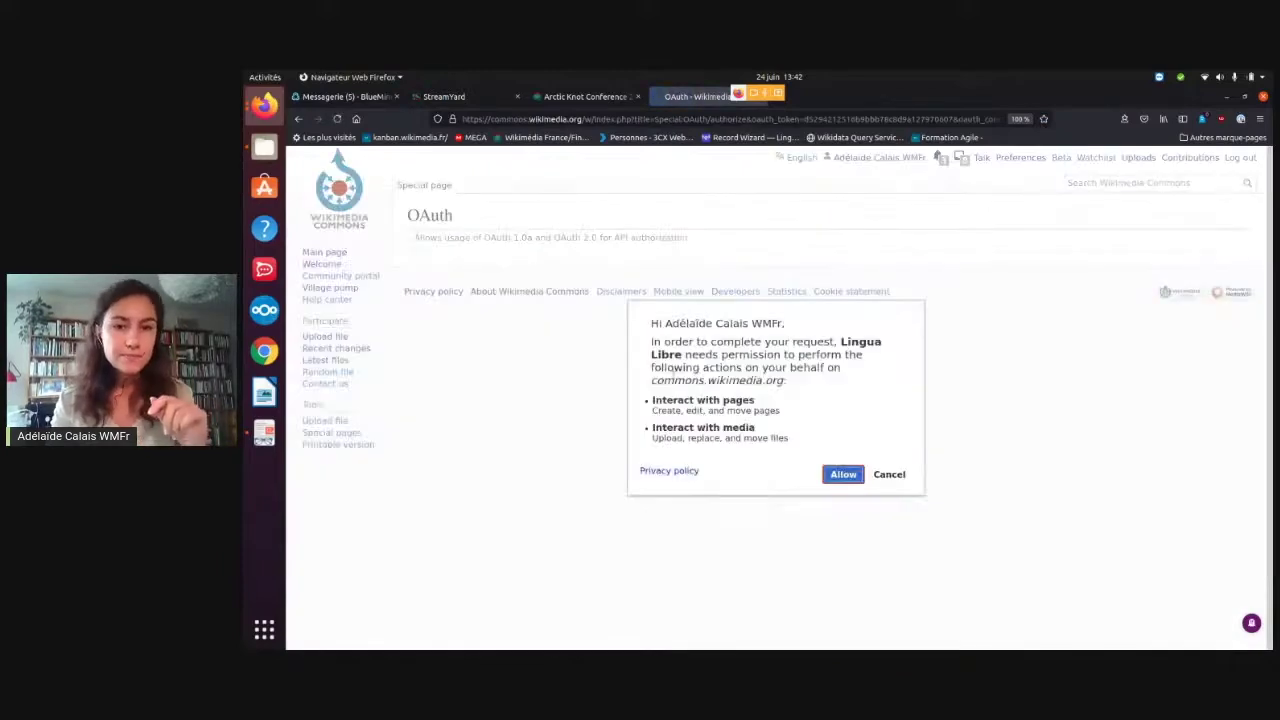
{"action": "left_click", "coordinate": [845, 476]}
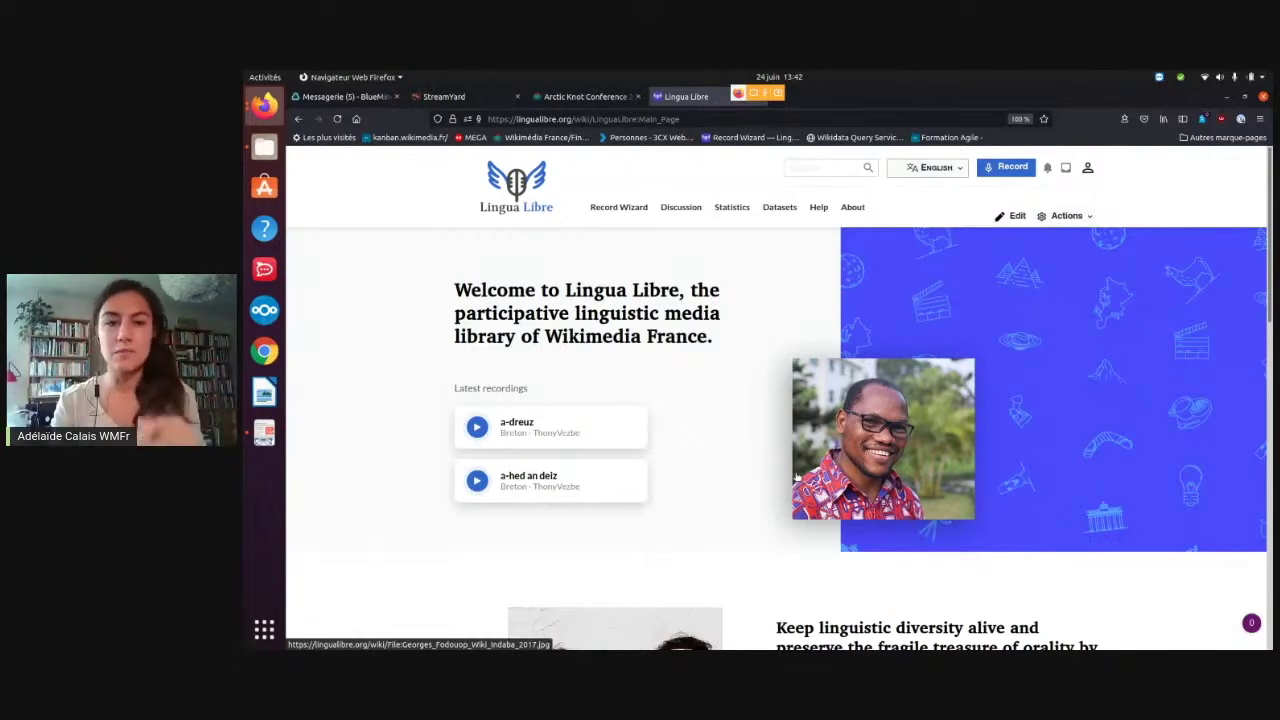
Run the microphone test in the Record Wizard and proceed to the speaker profile.
{"action": "left_click", "coordinate": [631, 210]}
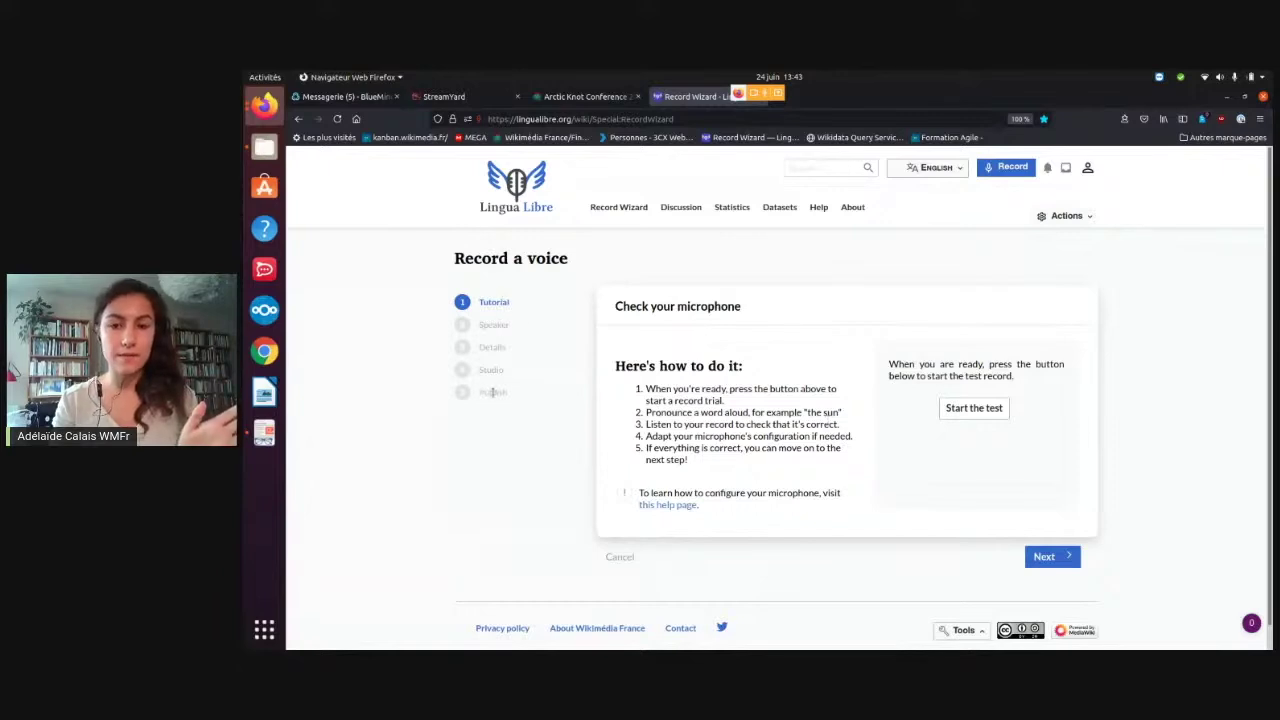
{"action": "left_click", "coordinate": [958, 411]}
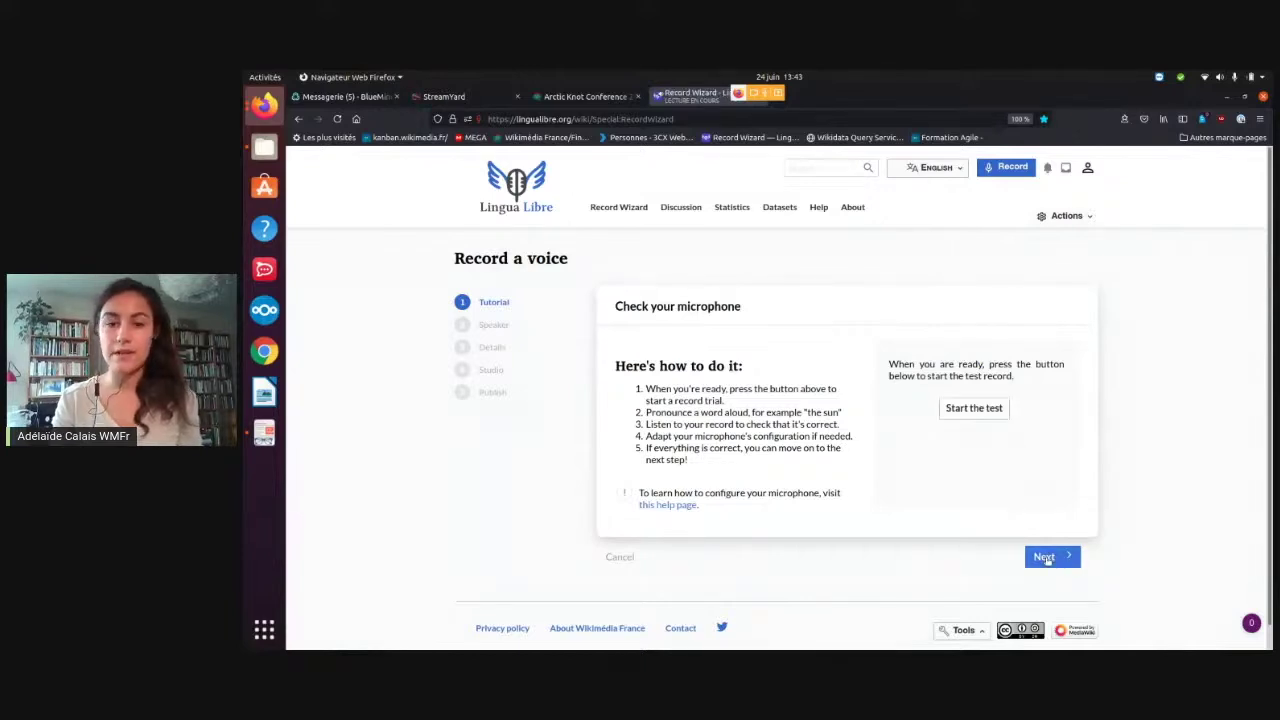
{"action": "left_click", "coordinate": [1046, 557]}
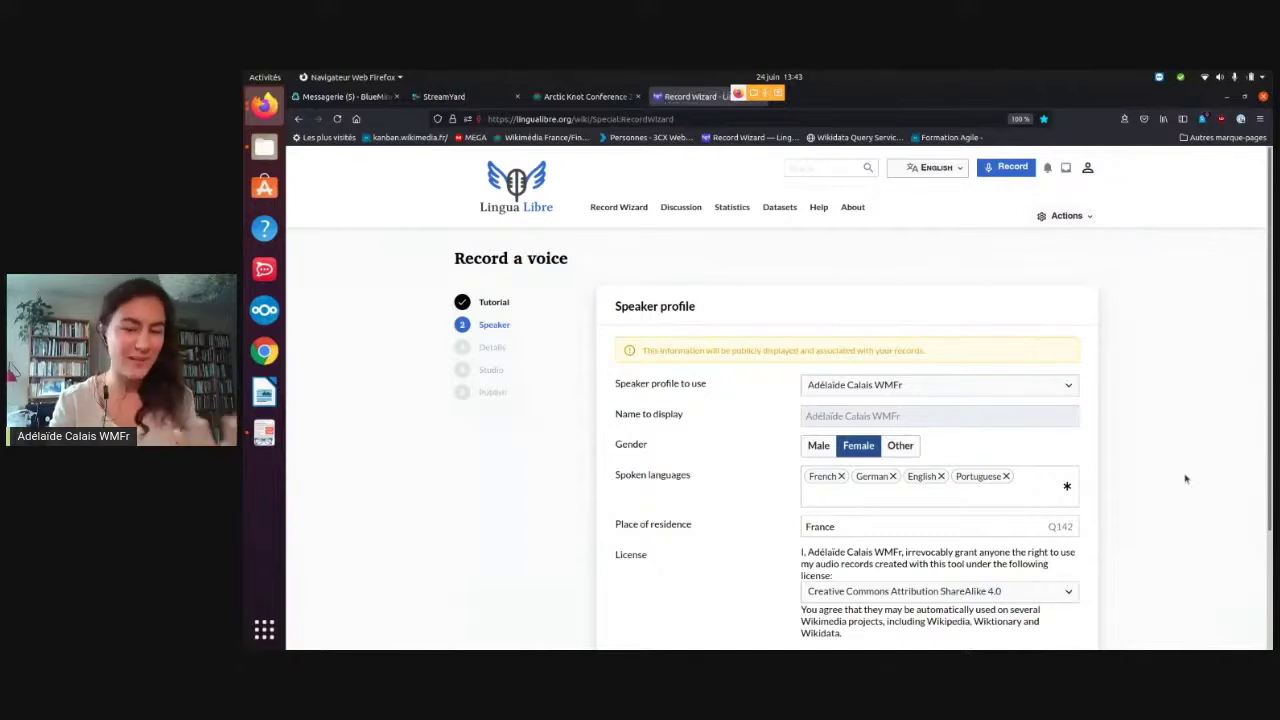
Review the license options, keep Creative Commons Attribution ShareAlike 4.0, and proceed to the list of words to record.
{"action": "scroll", "coordinate": [1192, 453], "scroll_direction": "down", "scroll_amount": 2}
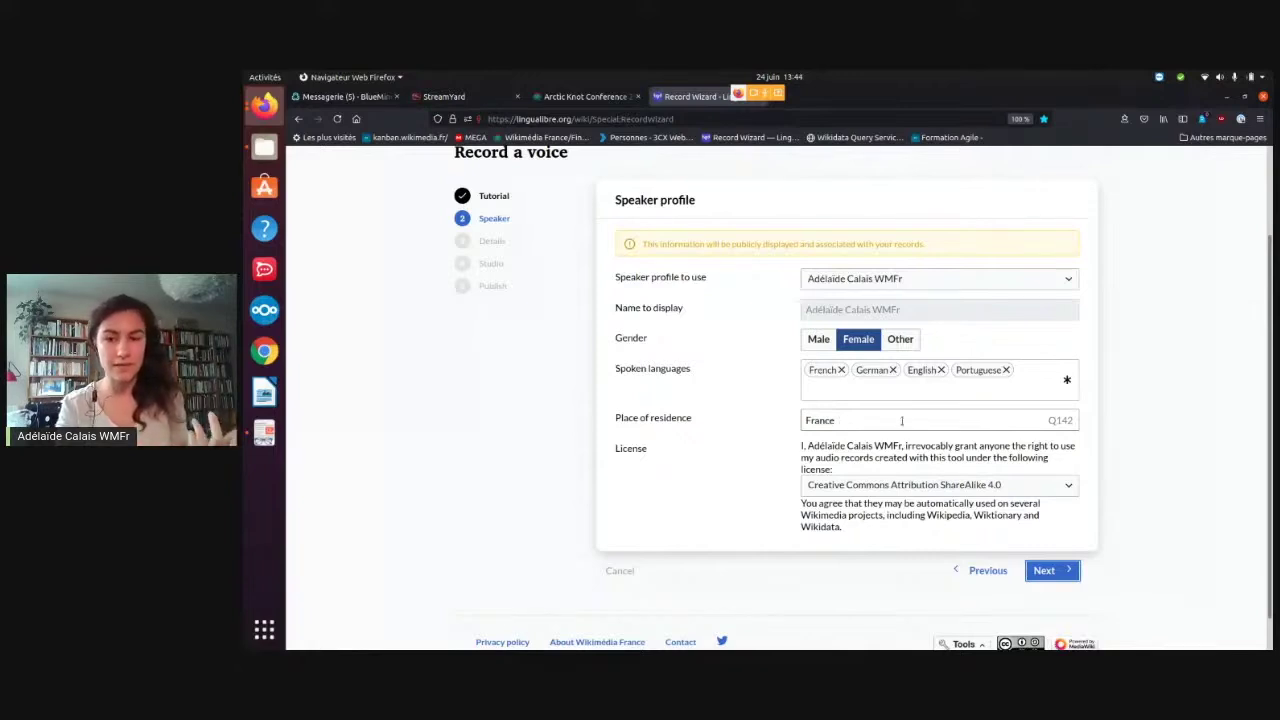
{"action": "left_click", "coordinate": [884, 487]}
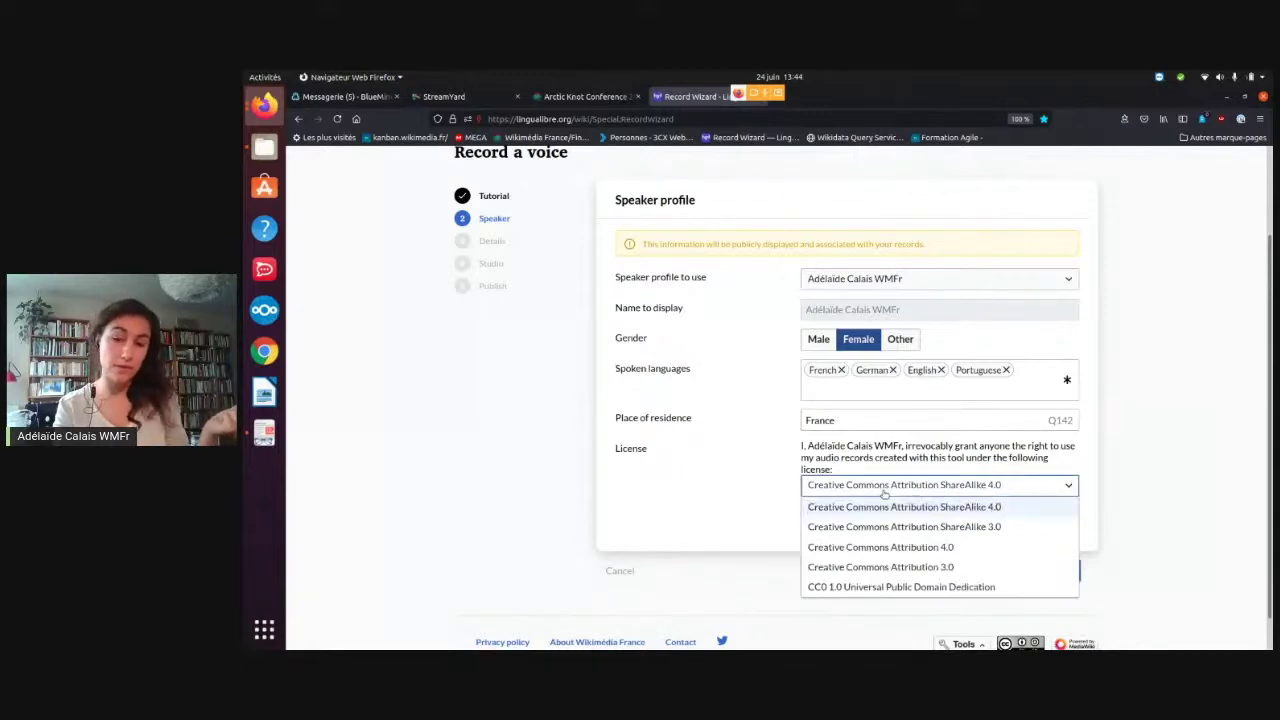
{"action": "left_click", "coordinate": [884, 491]}
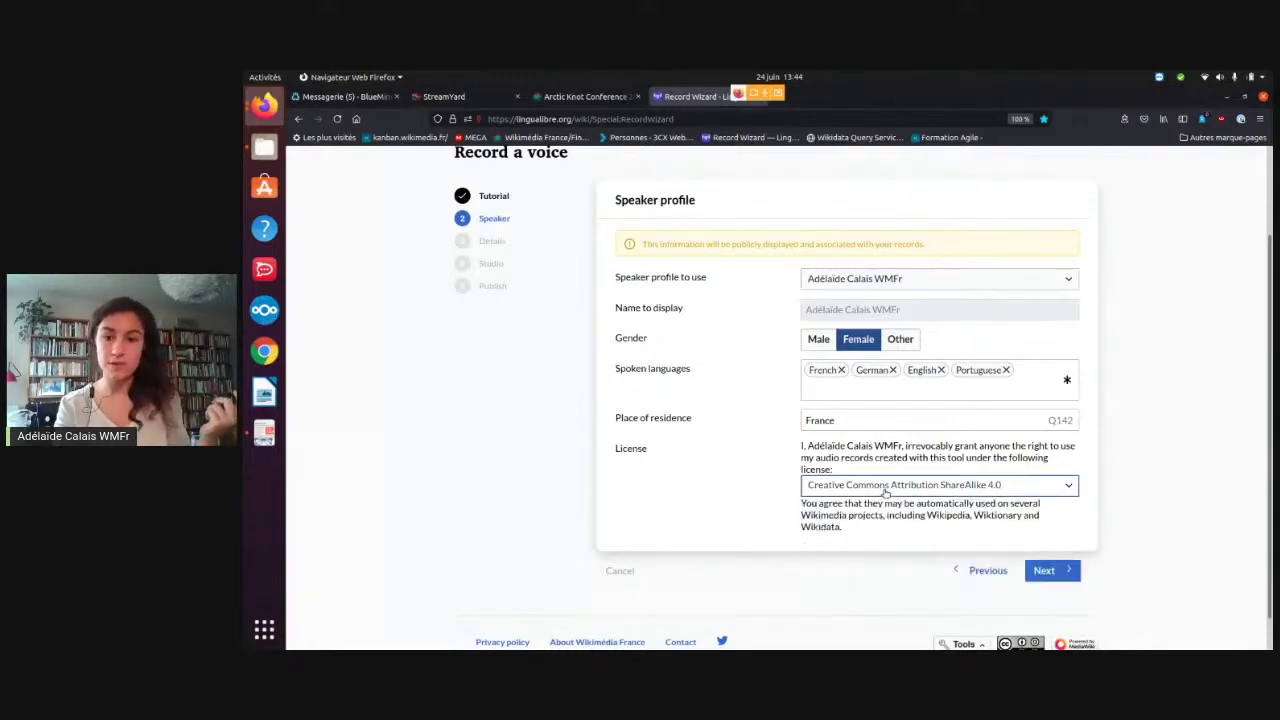
{"action": "left_click", "coordinate": [1045, 571]}
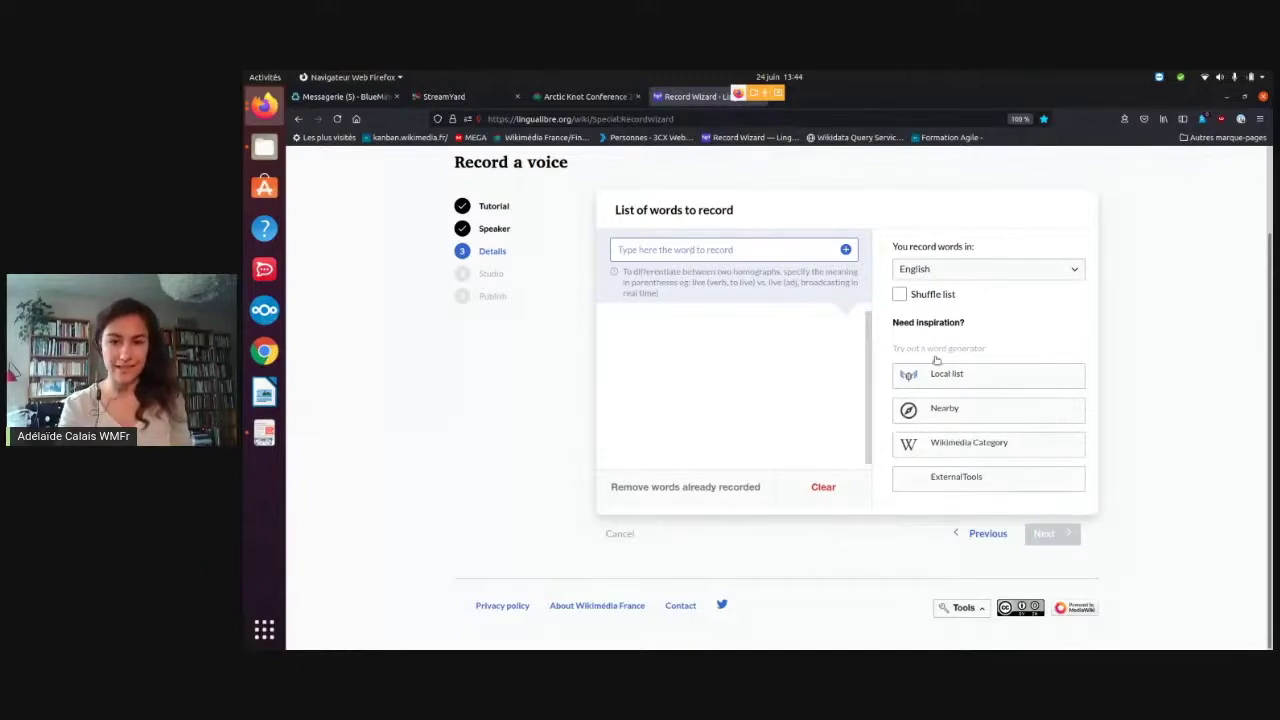
Add the words "dictionary" and "gutter" to the English list of words to record.
{"action": "left_click", "coordinate": [764, 246]}
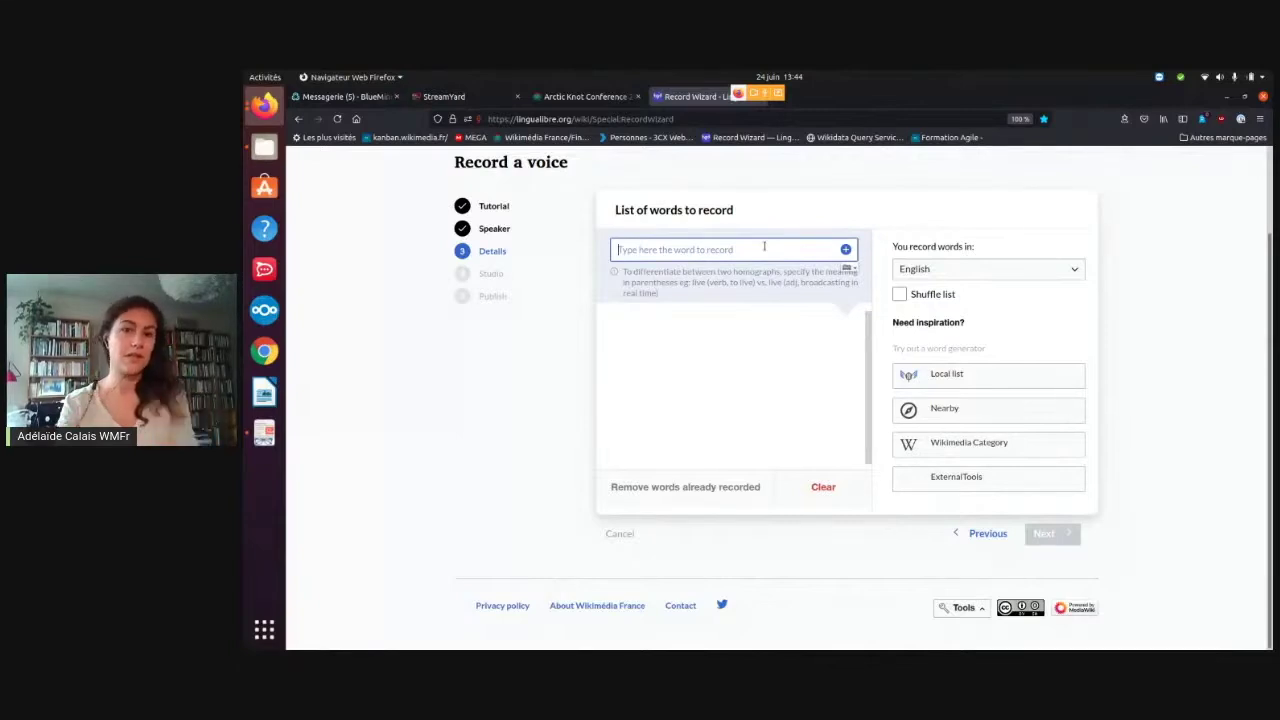
{"action": "type", "text": "dictionary"}
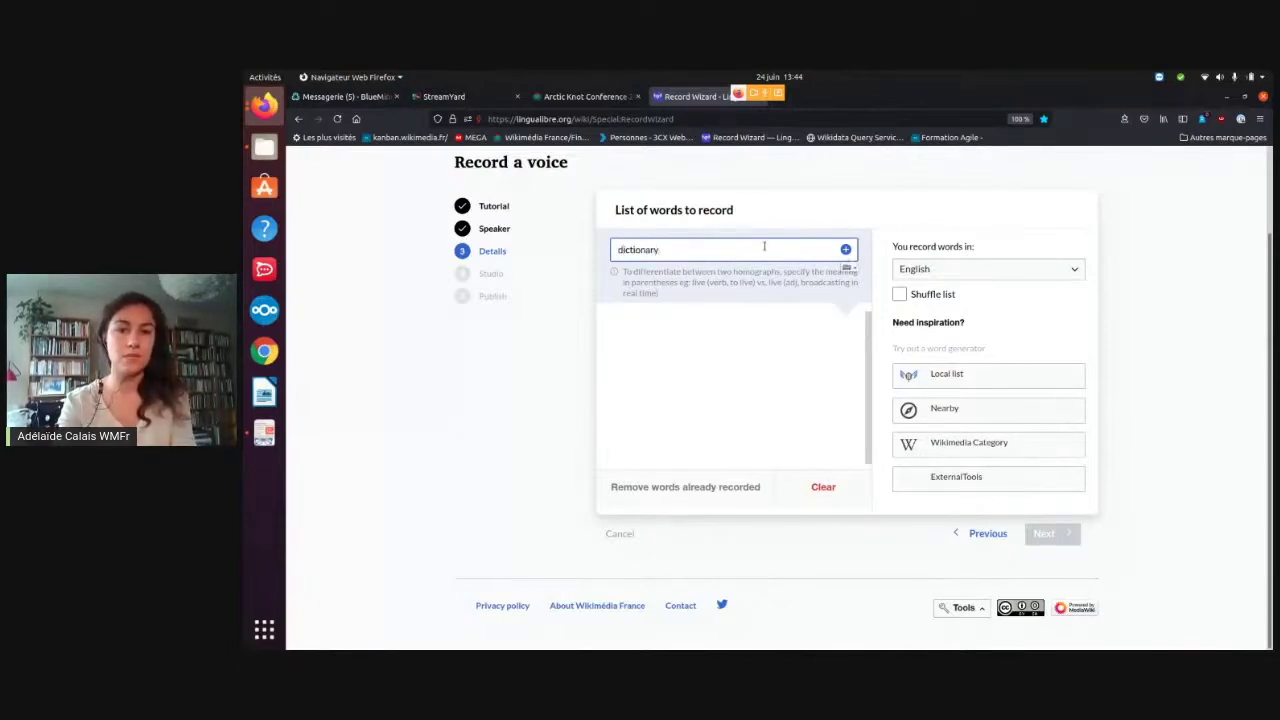
{"action": "key", "text": "Return"}
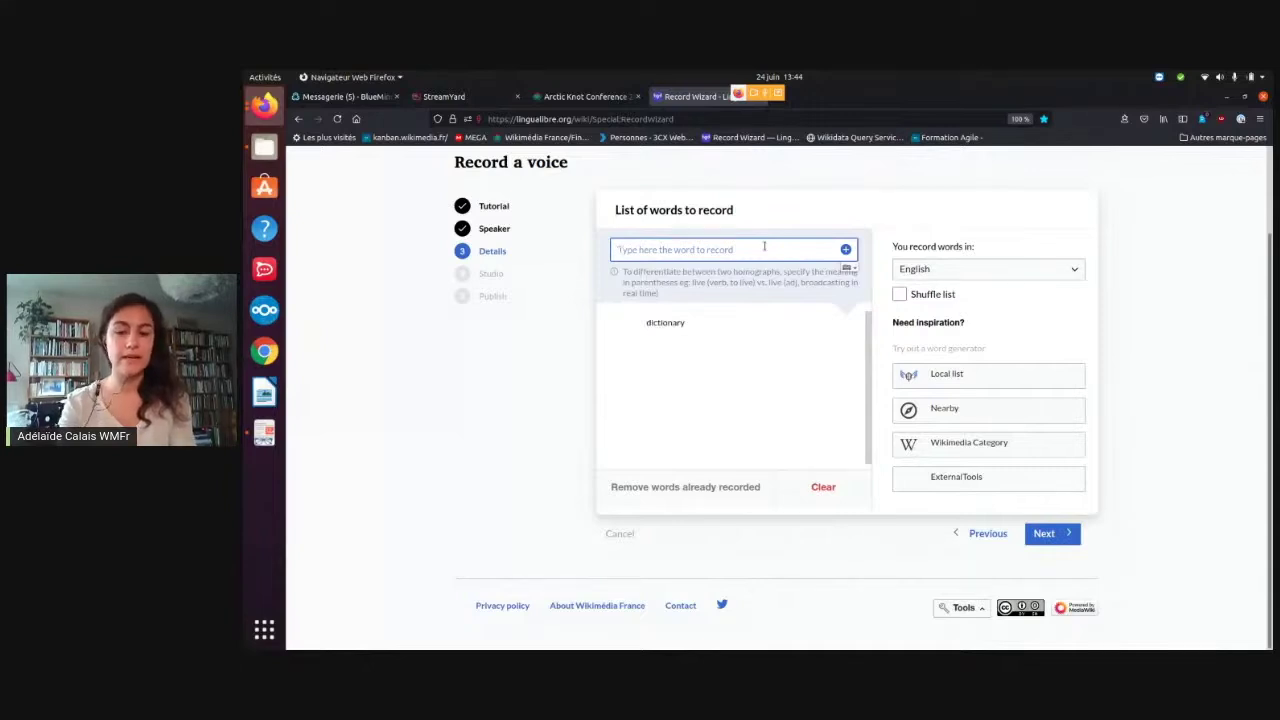
{"action": "type", "text": "gutter"}
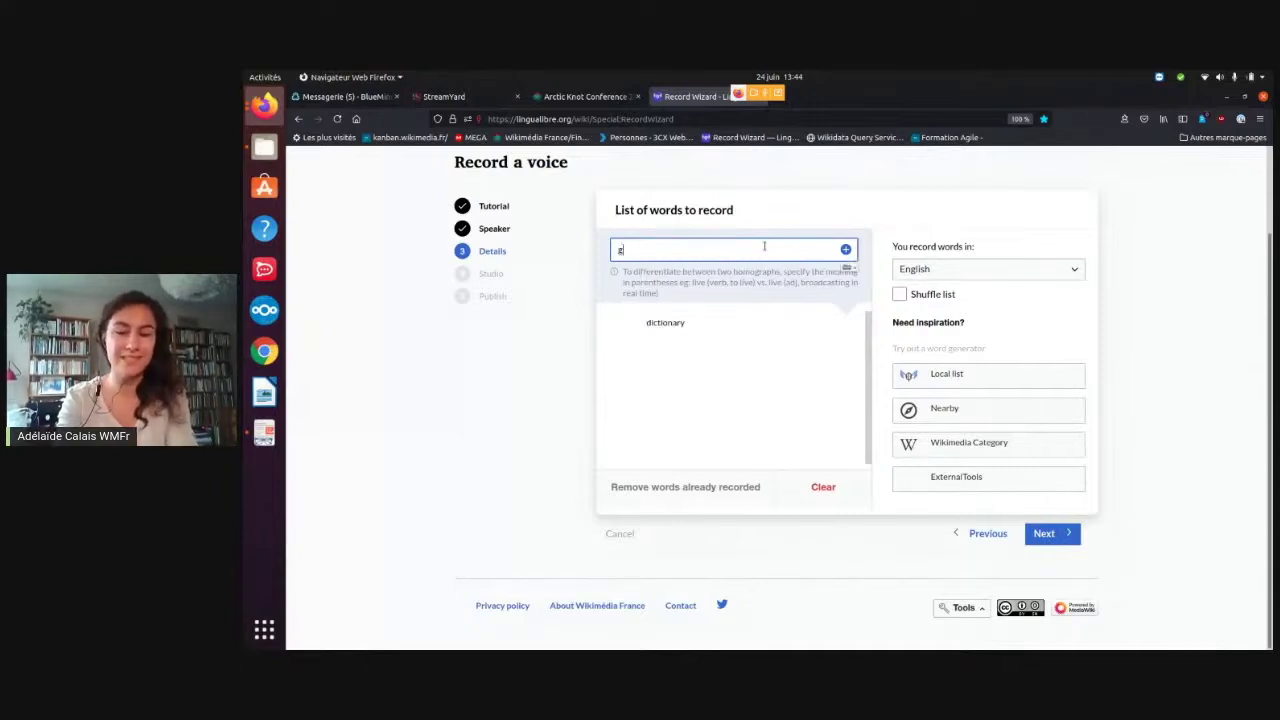
{"action": "key", "text": "Return"}
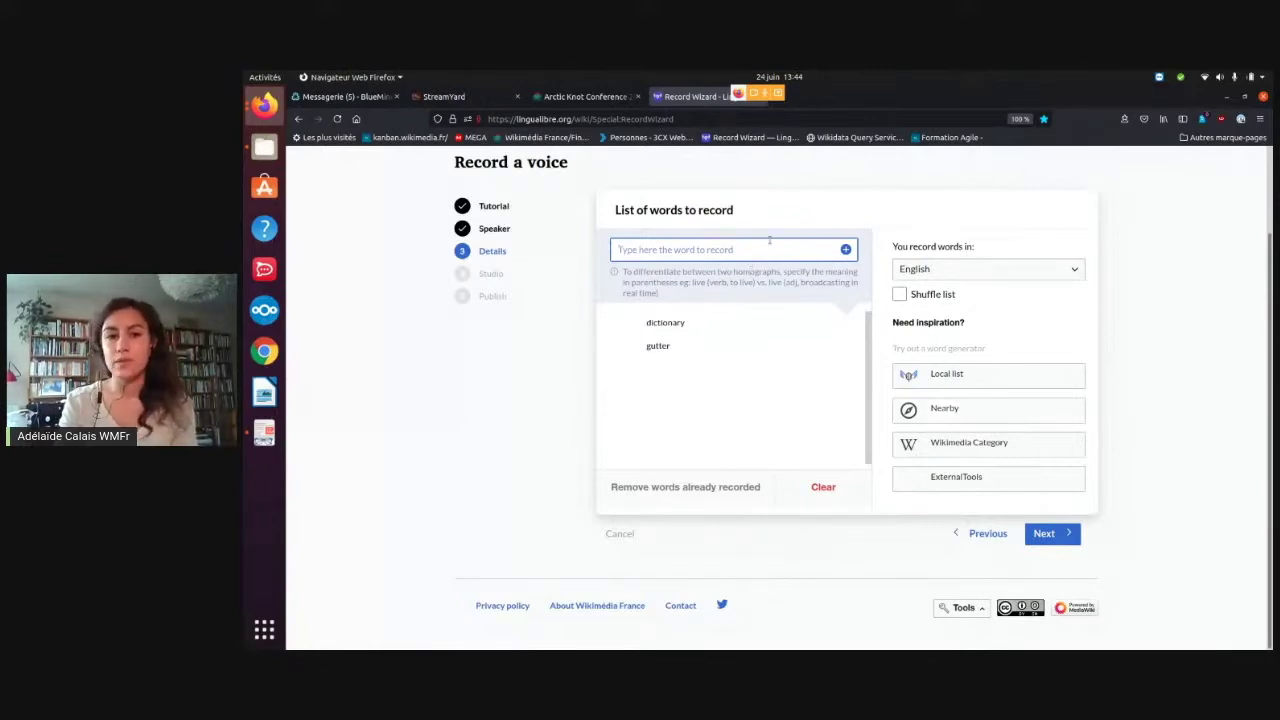
Import the local list "Eng/simple words", excluding words already recorded, and look through the resulting word list.
{"action": "left_click", "coordinate": [957, 378]}
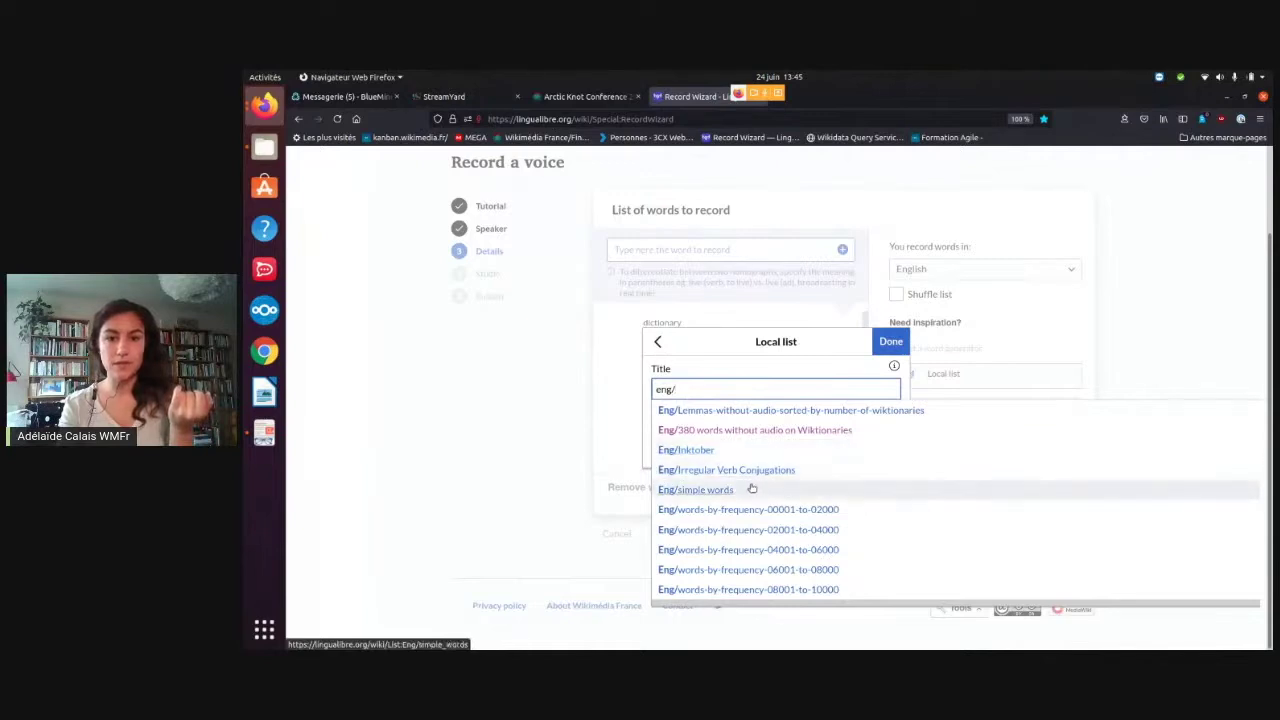
{"action": "left_click", "coordinate": [712, 490]}
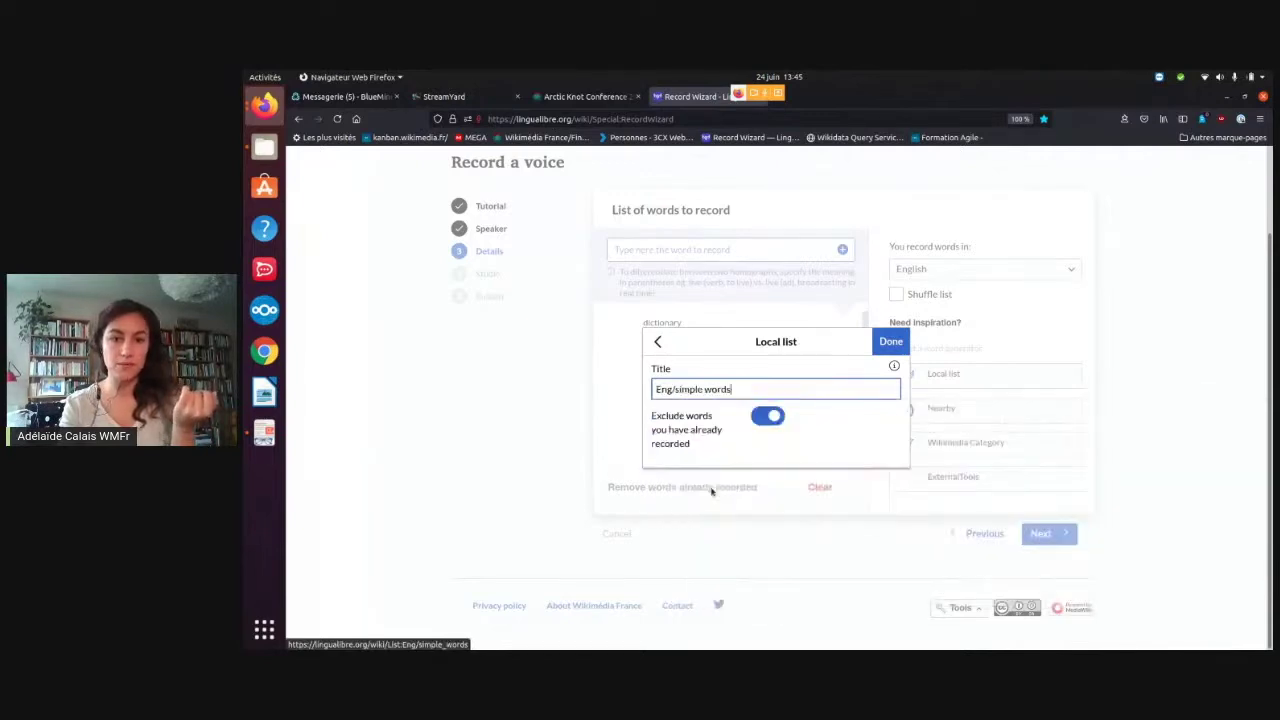
{"action": "left_click", "coordinate": [878, 342]}
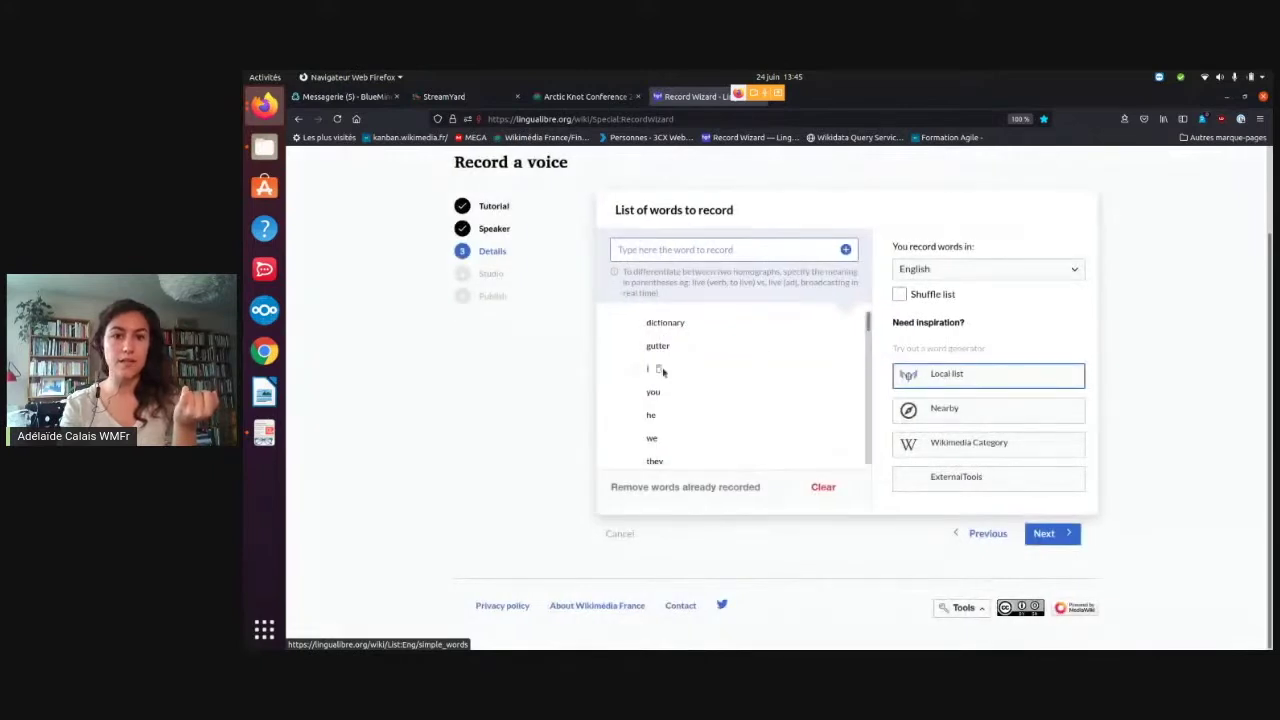
{"action": "scroll", "coordinate": [660, 450], "scroll_direction": "down", "scroll_amount": 5}
{"action": "scroll", "coordinate": [660, 453], "scroll_direction": "up", "scroll_amount": 5}
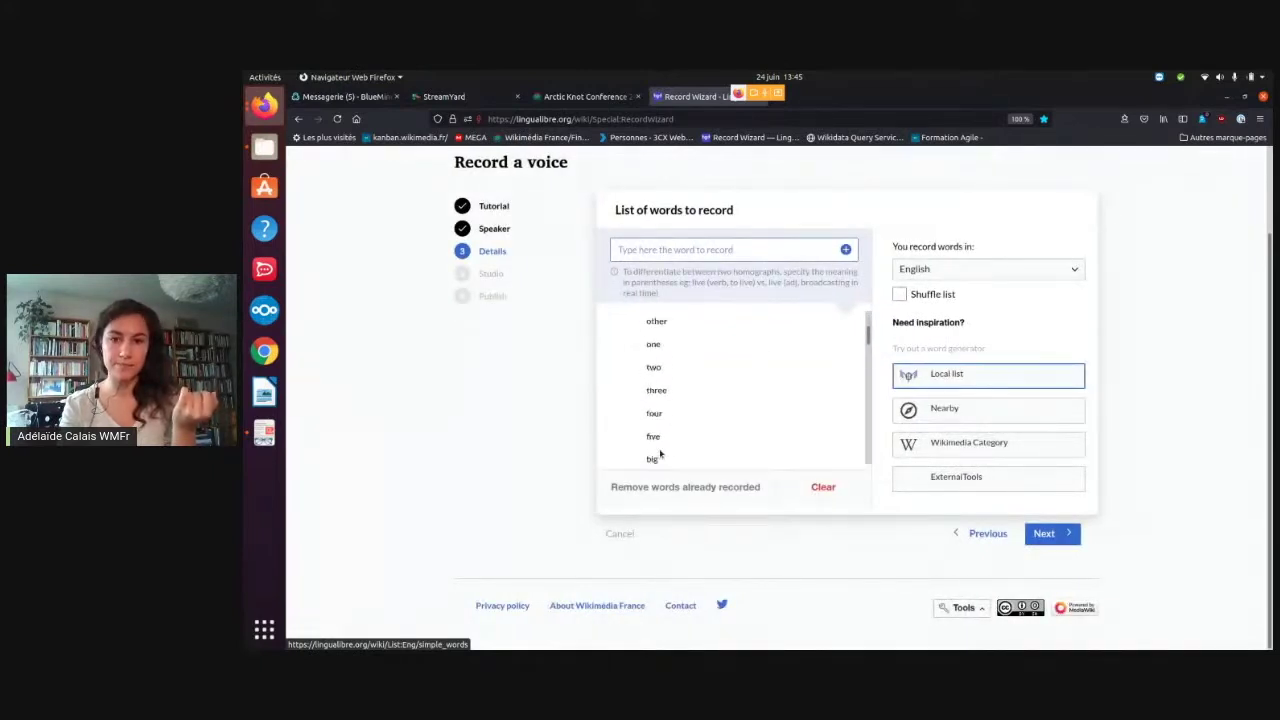
{"action": "scroll", "coordinate": [660, 450], "scroll_direction": "up", "scroll_amount": 2}
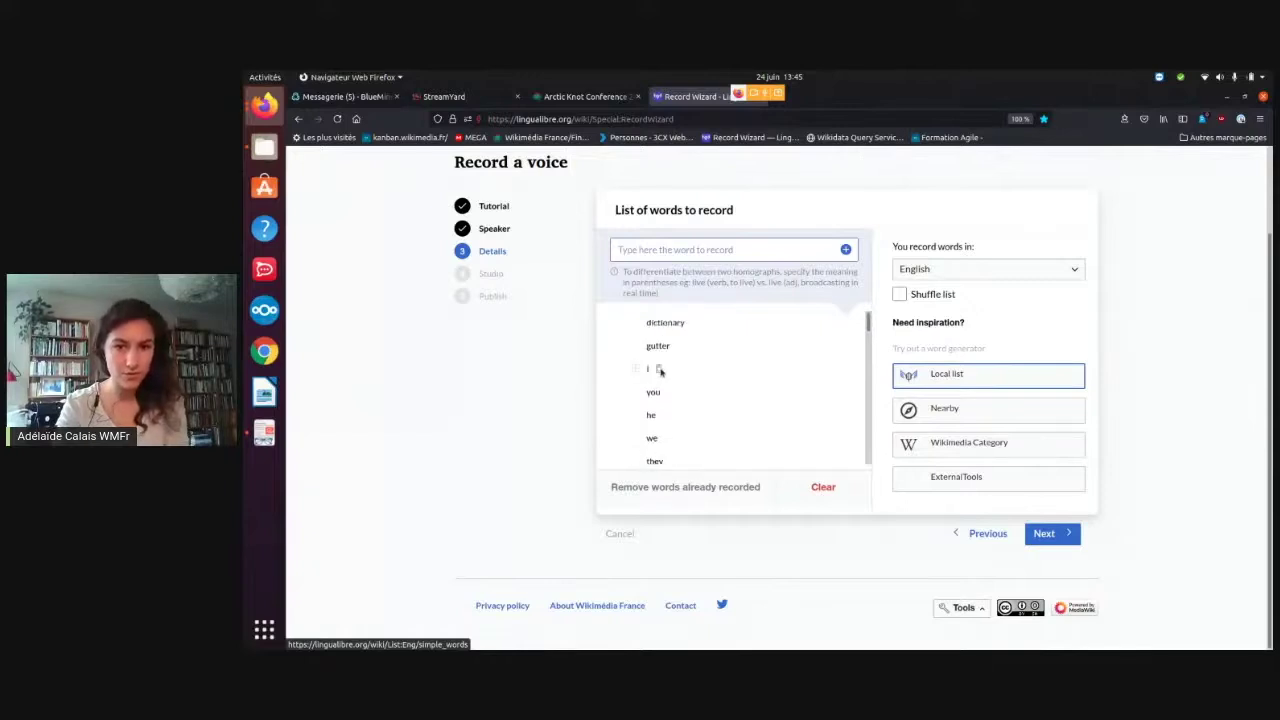
Remove "i", "you" and "he" from the word list, and clear all the remaining words.
{"action": "left_click", "coordinate": [660, 370]}
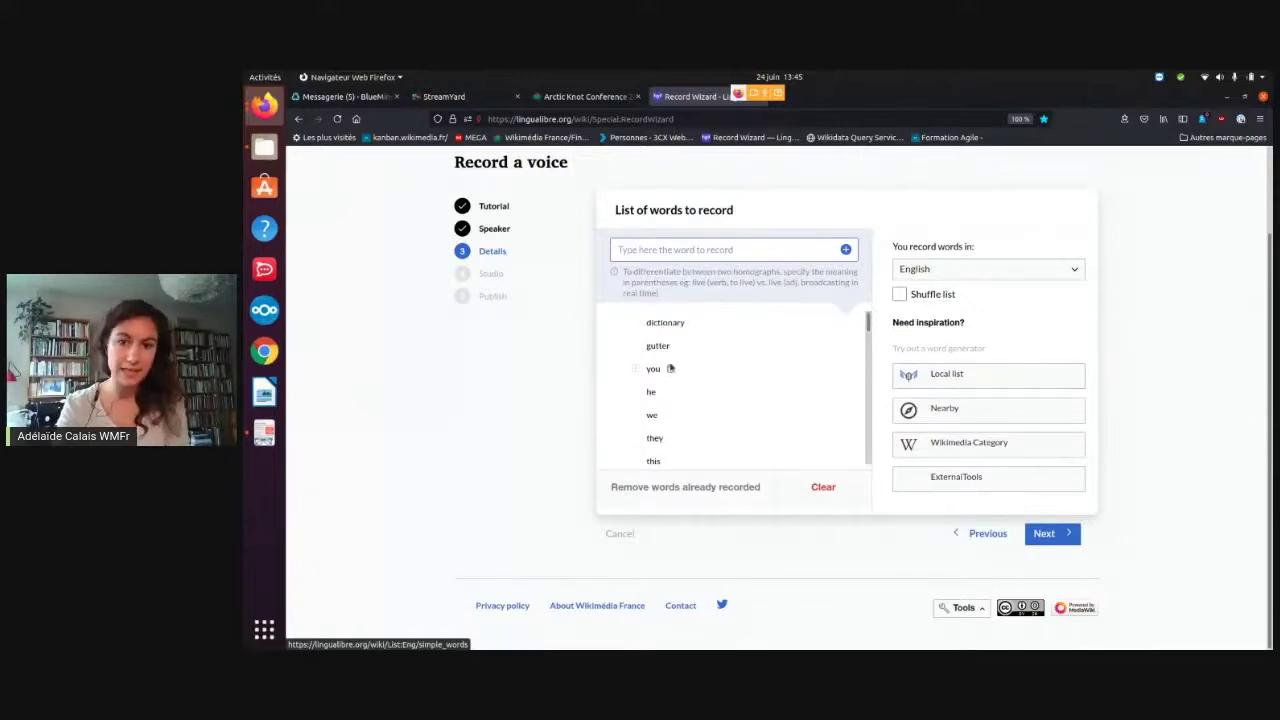
{"action": "left_click", "coordinate": [668, 369]}
{"action": "left_click", "coordinate": [666, 369]}
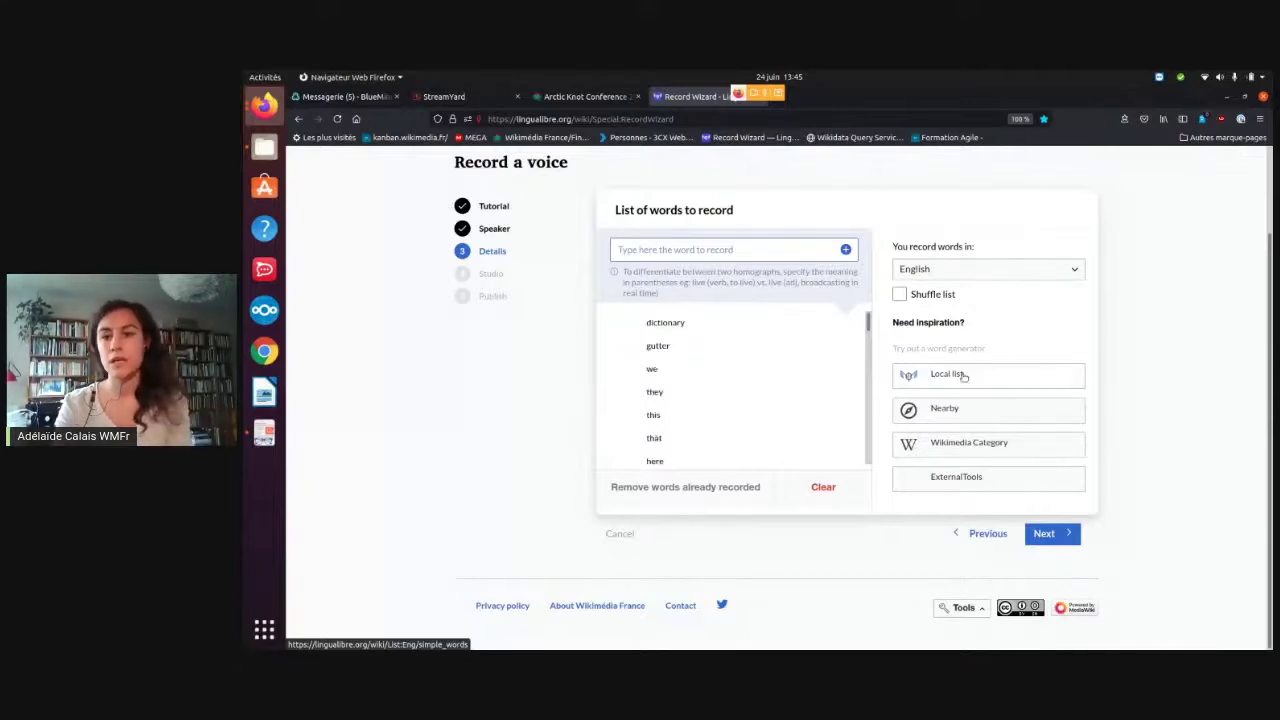
{"action": "left_click", "coordinate": [820, 489]}
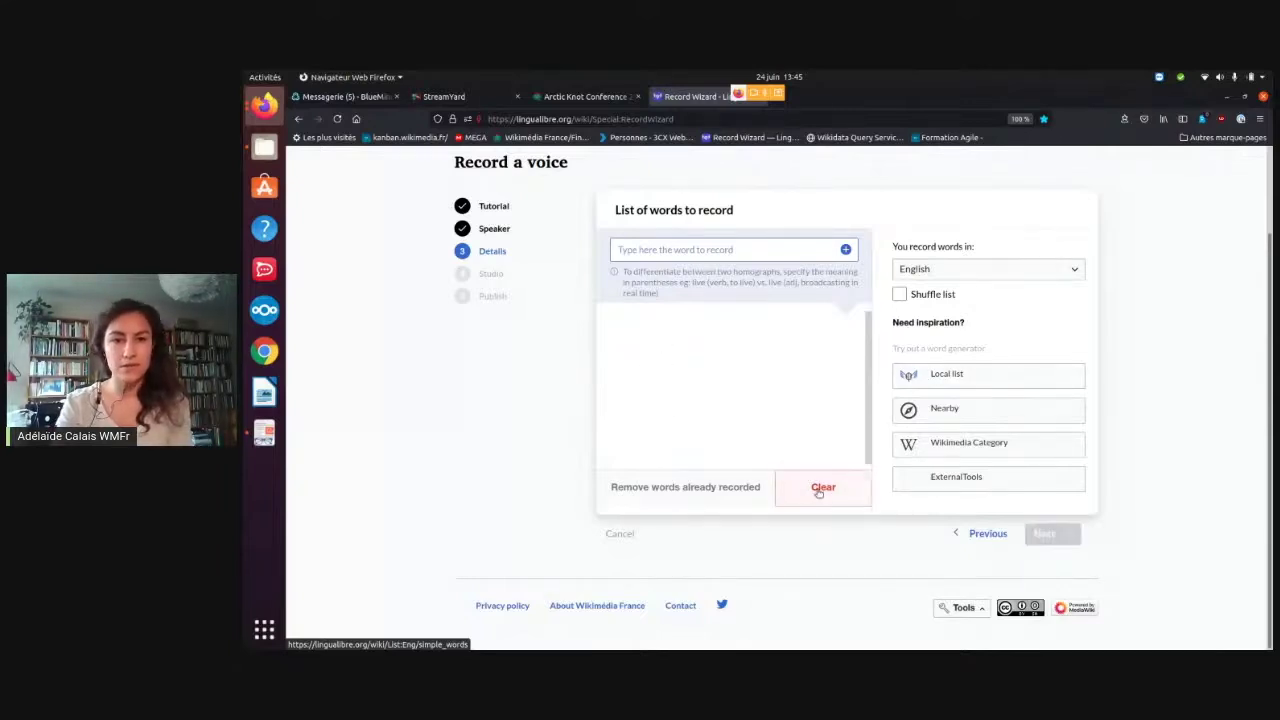
Generate 10 words from Wikidata for places near the current location, look through them, and clear the list.
{"action": "left_click", "coordinate": [963, 414]}
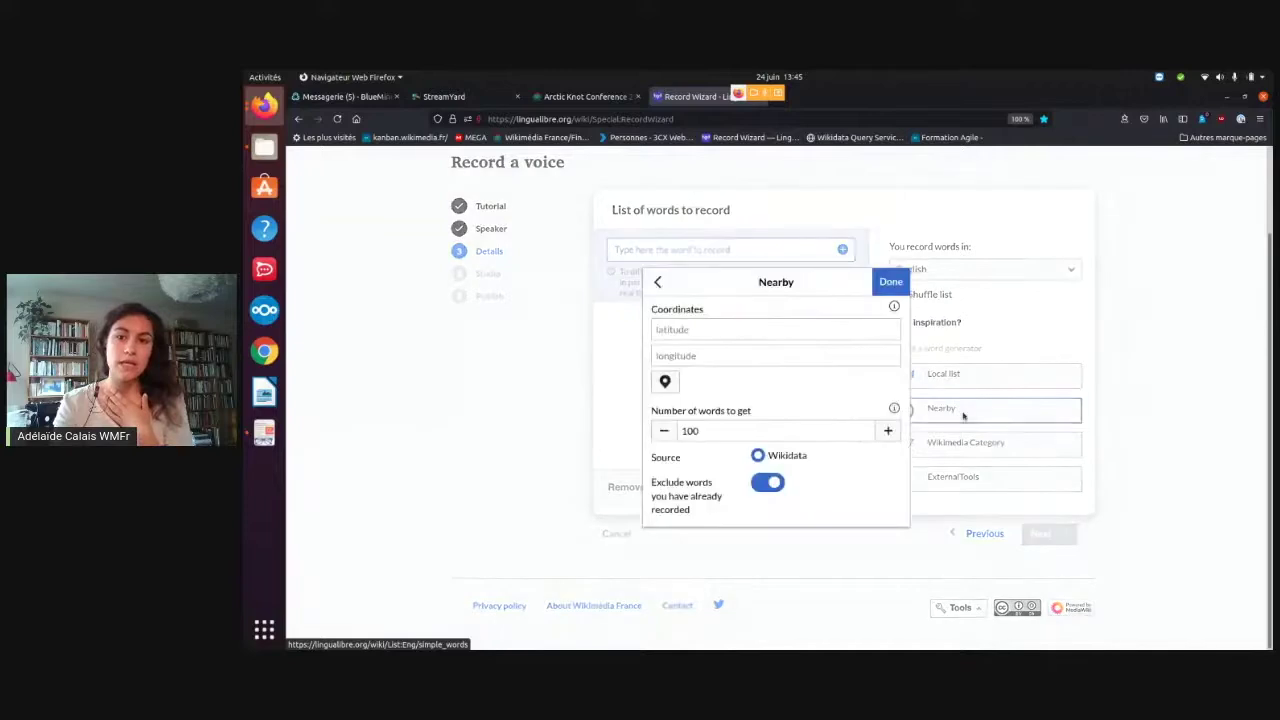
{"action": "left_click", "coordinate": [756, 331]}
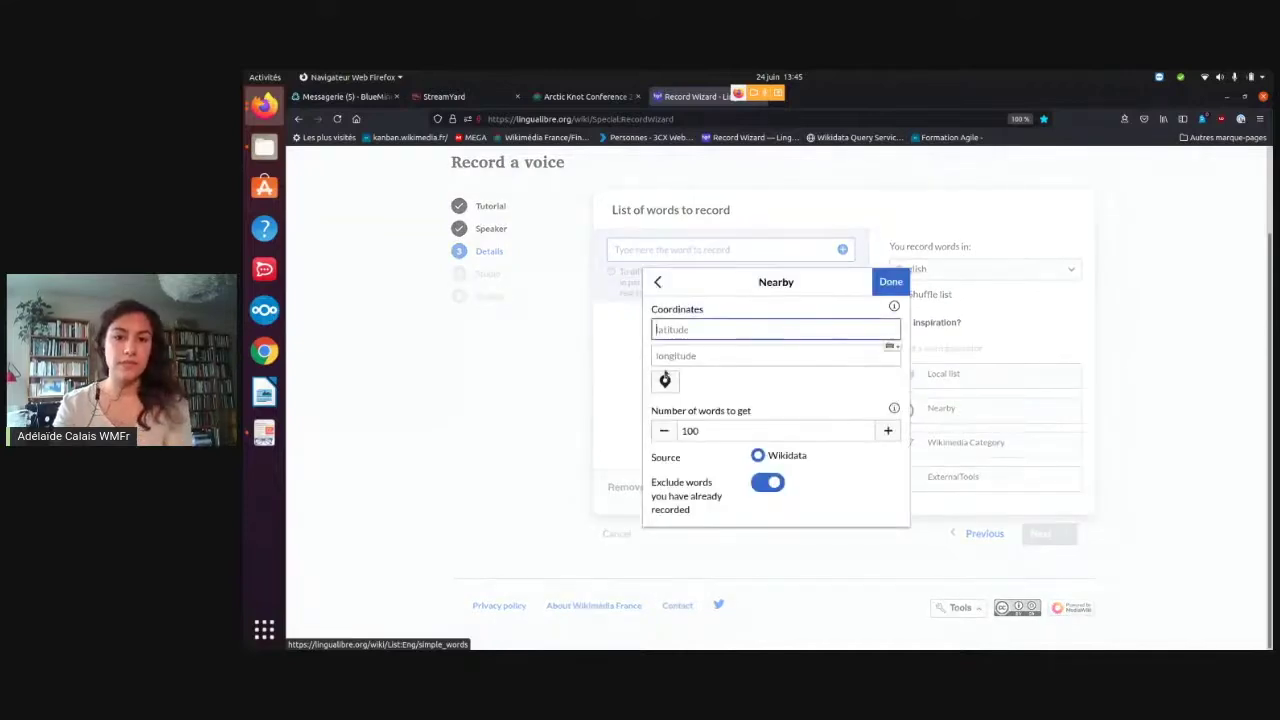
{"action": "left_click", "coordinate": [665, 381]}
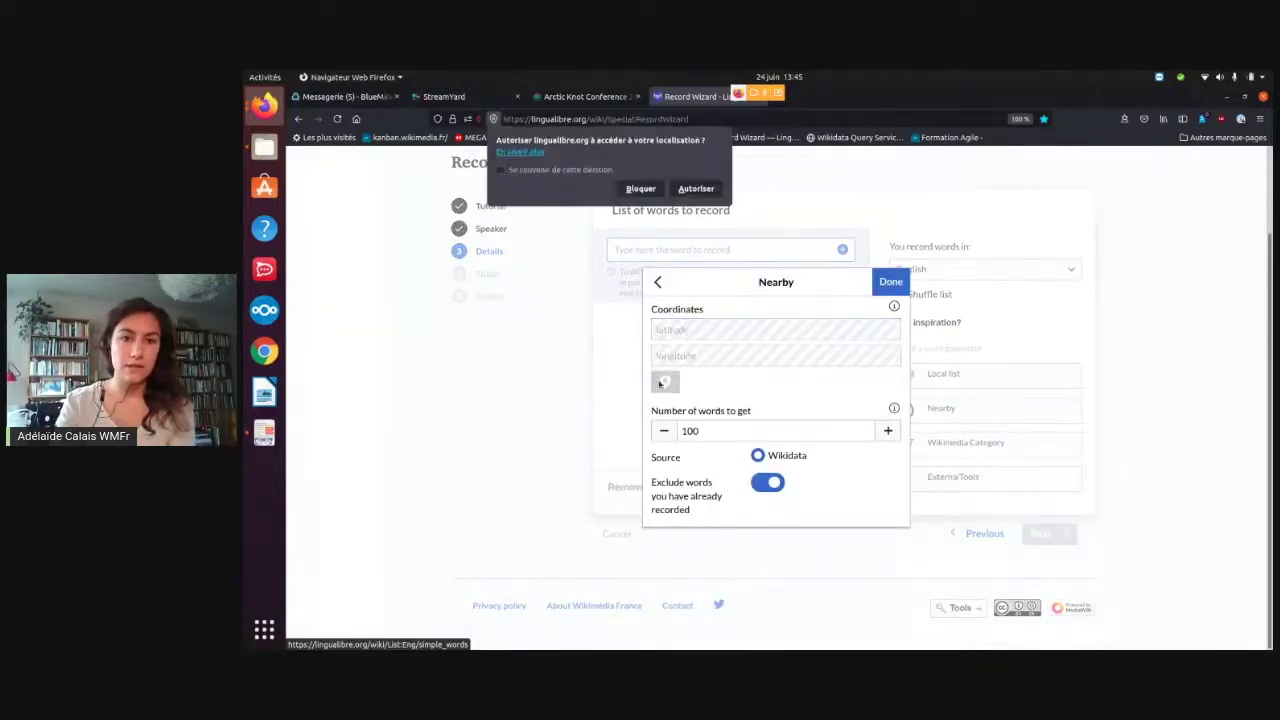
{"action": "left_click", "coordinate": [700, 192]}
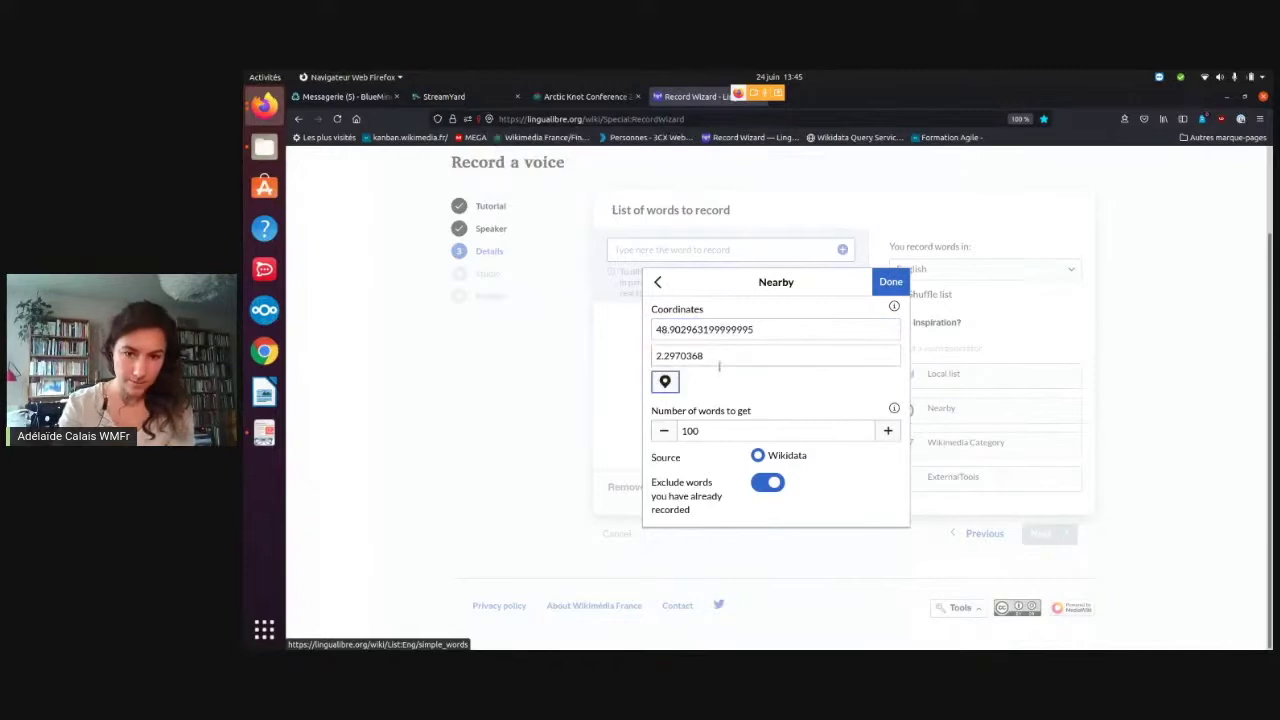
{"action": "left_click", "coordinate": [714, 430]}
{"action": "key", "text": "BackSpace"}
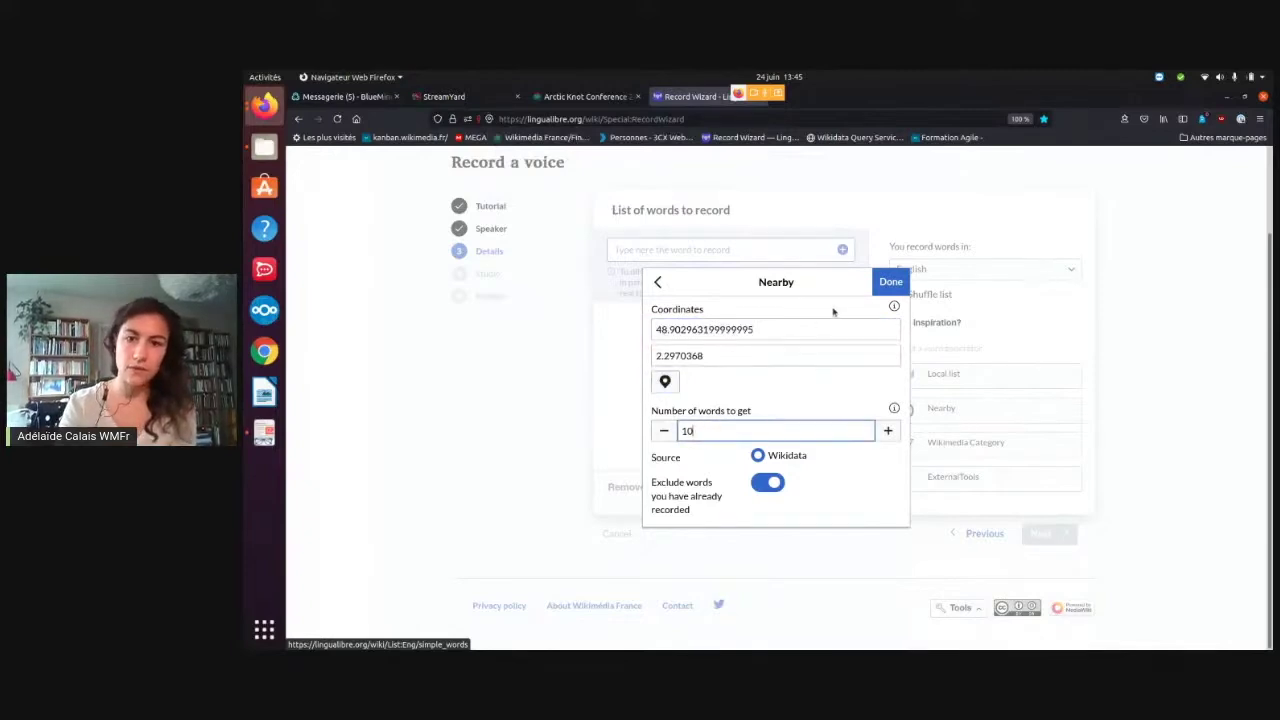
{"action": "left_click", "coordinate": [887, 286]}
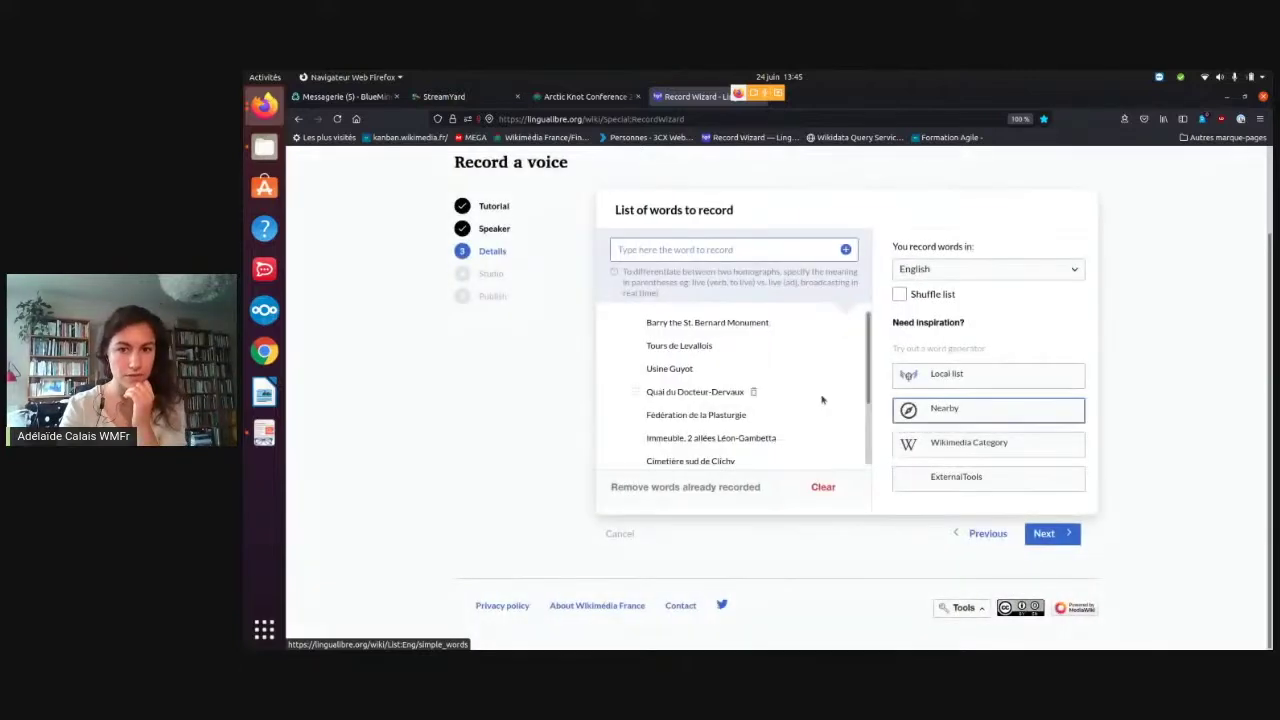
{"action": "scroll", "coordinate": [725, 414], "scroll_direction": "down", "scroll_amount": 2}
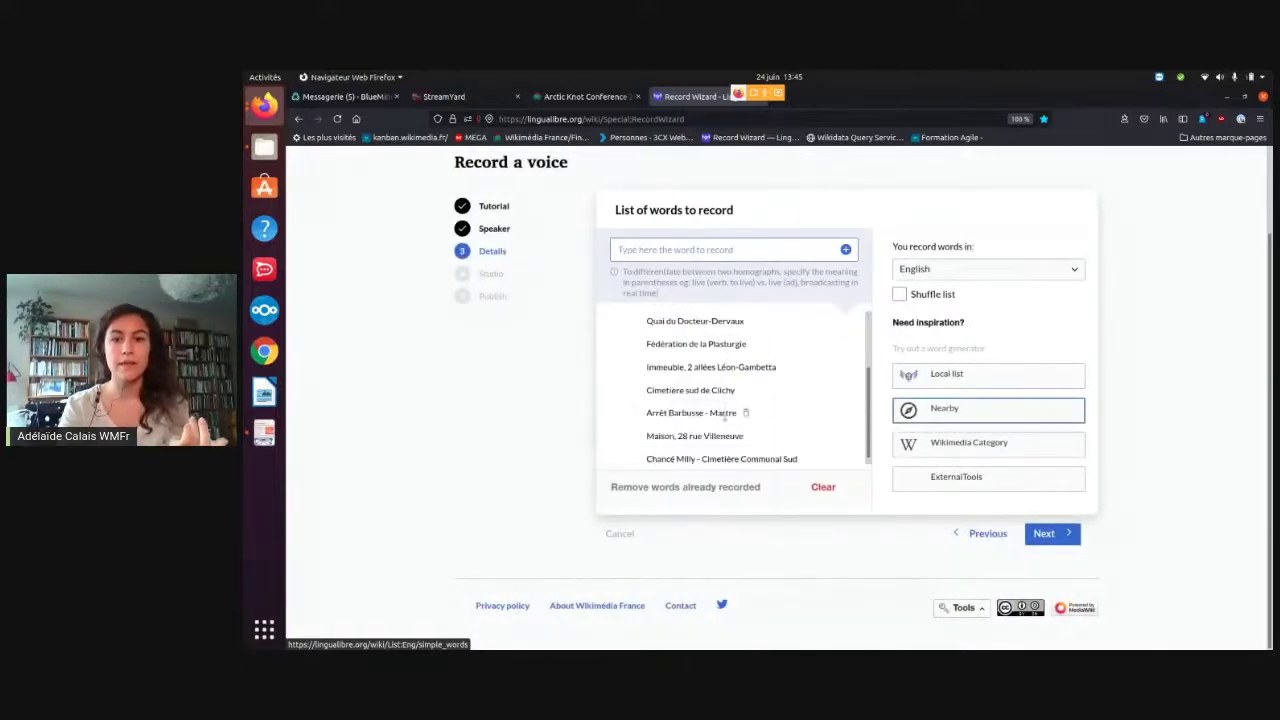
{"action": "scroll", "coordinate": [725, 420], "scroll_direction": "up", "scroll_amount": 2}
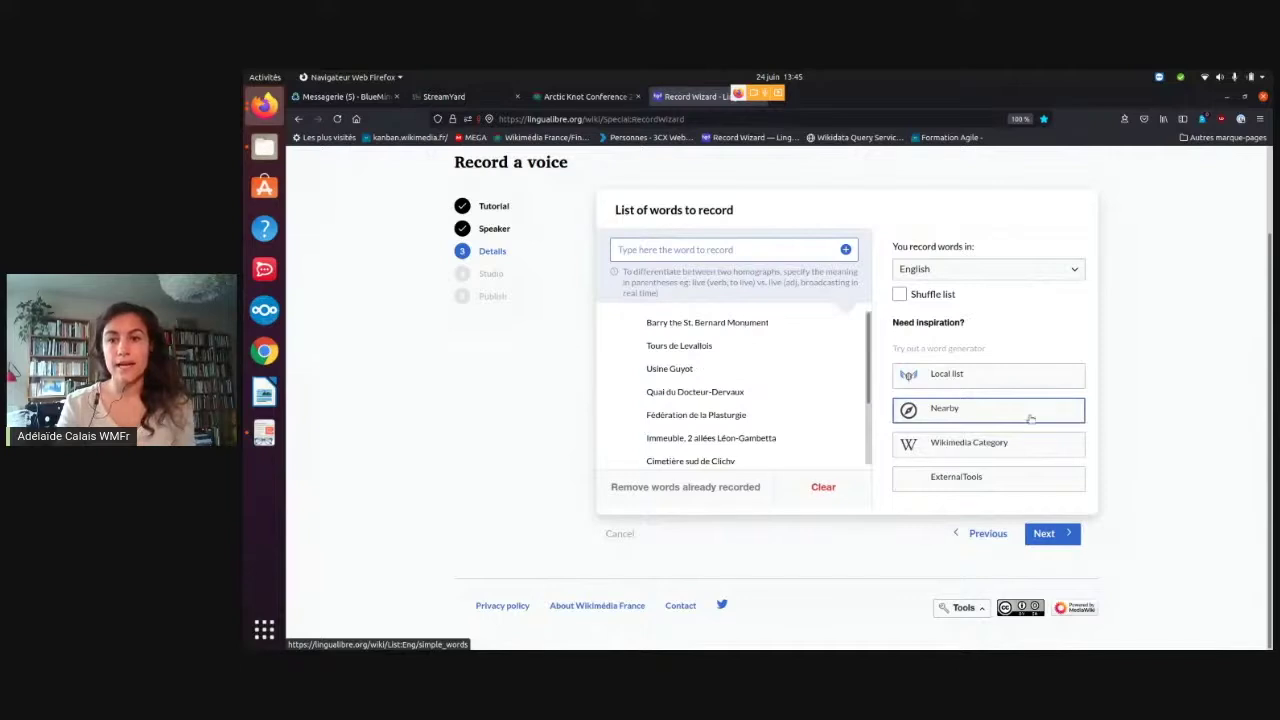
{"action": "left_click", "coordinate": [818, 488]}
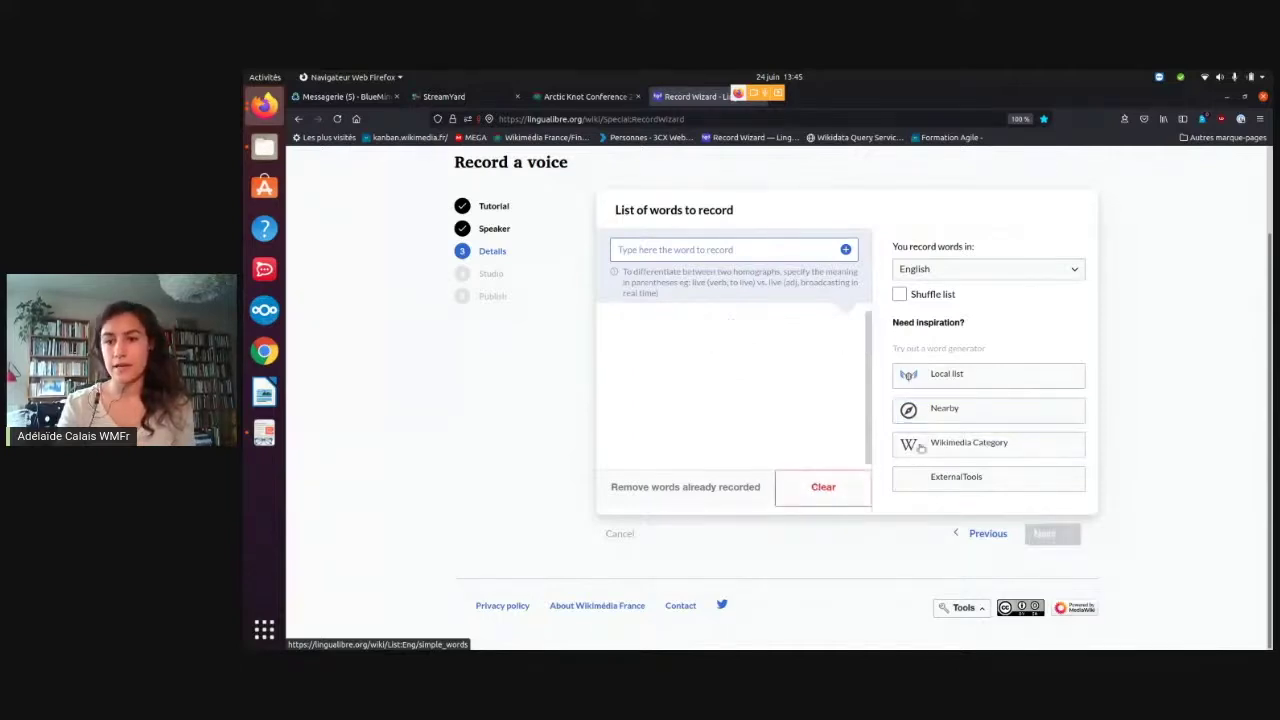
Generate 20 words from the English Wikipedia category ":Category:Geography" and look through the list.
{"action": "left_click", "coordinate": [928, 444]}
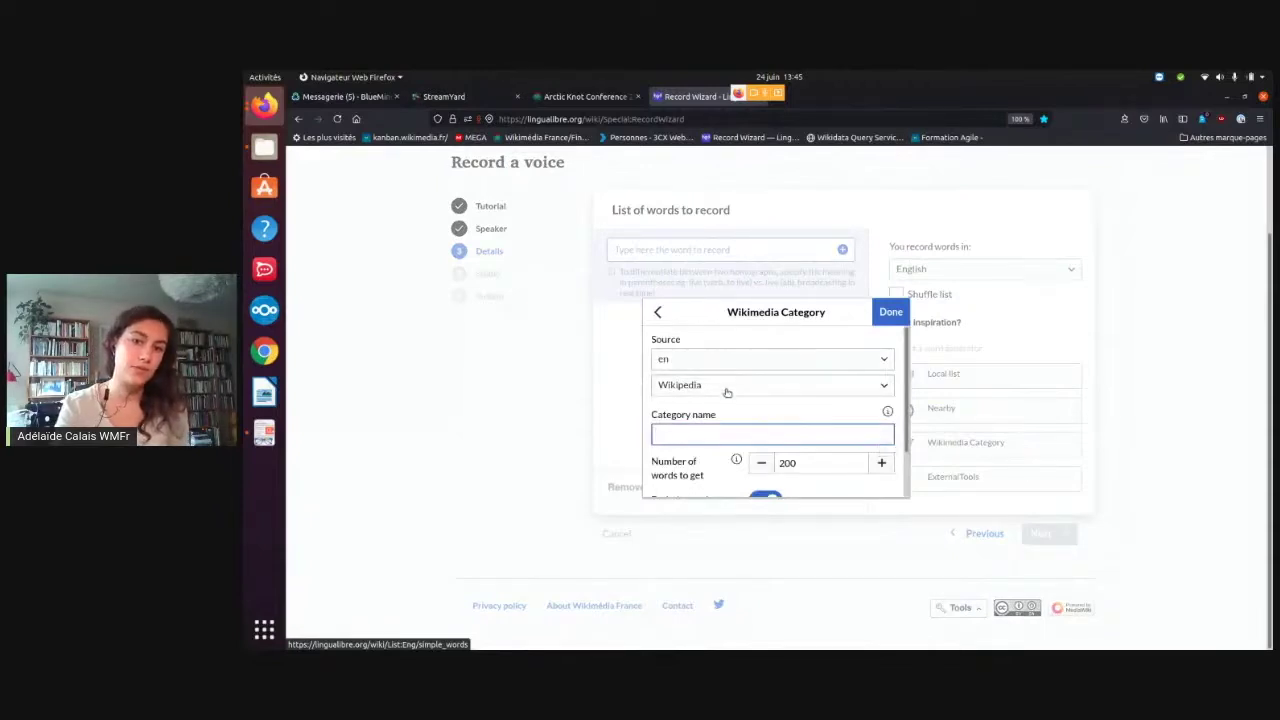
{"action": "left_click", "coordinate": [727, 392]}
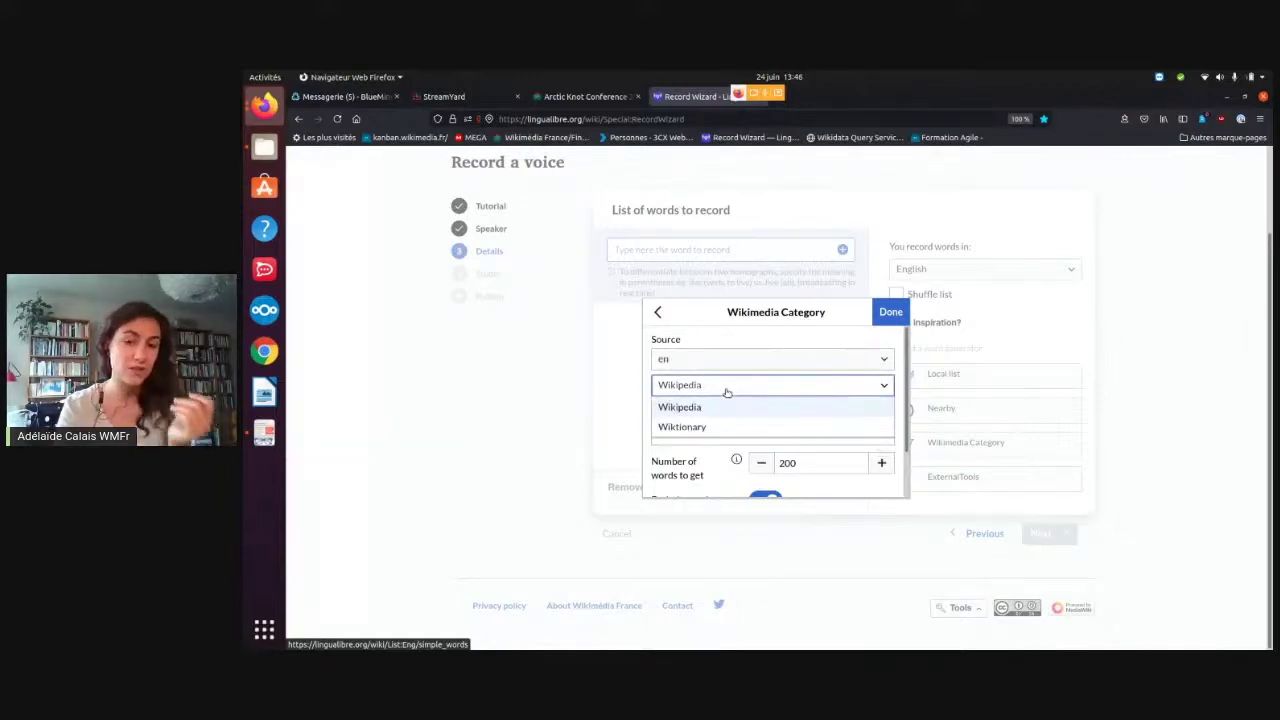
{"action": "left_click", "coordinate": [727, 392]}
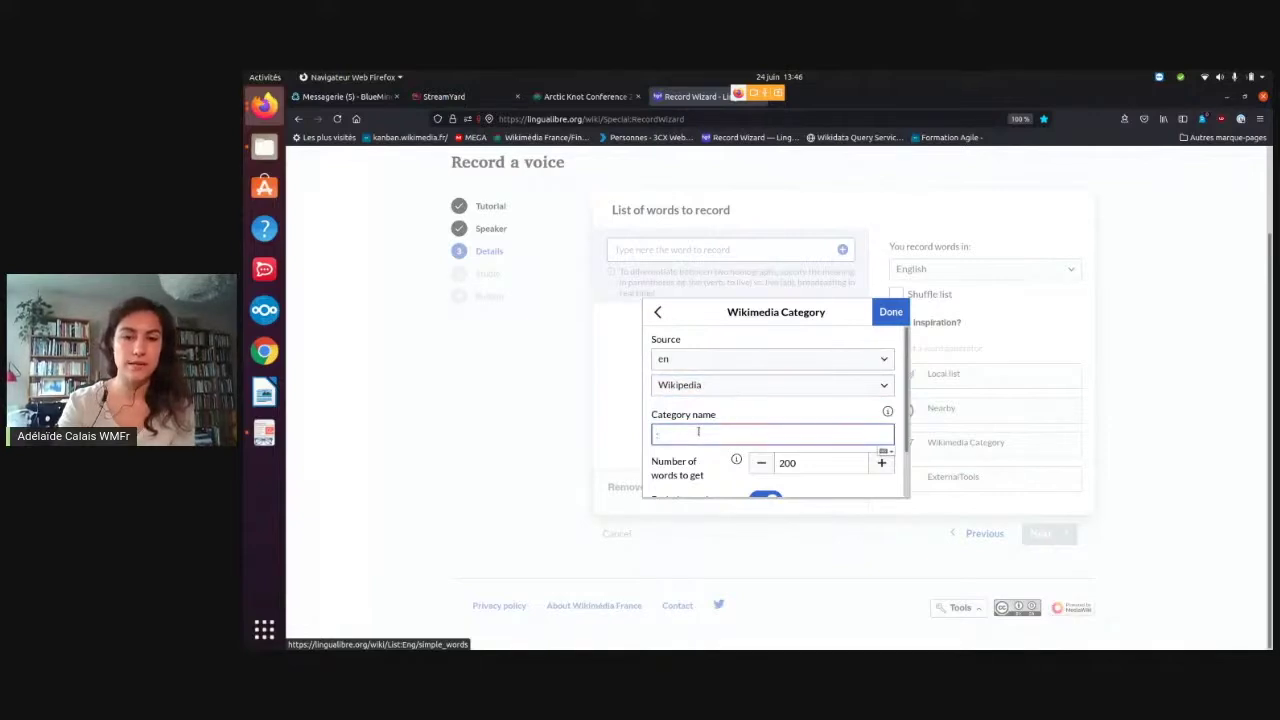
{"action": "type", "text": "Categ"}
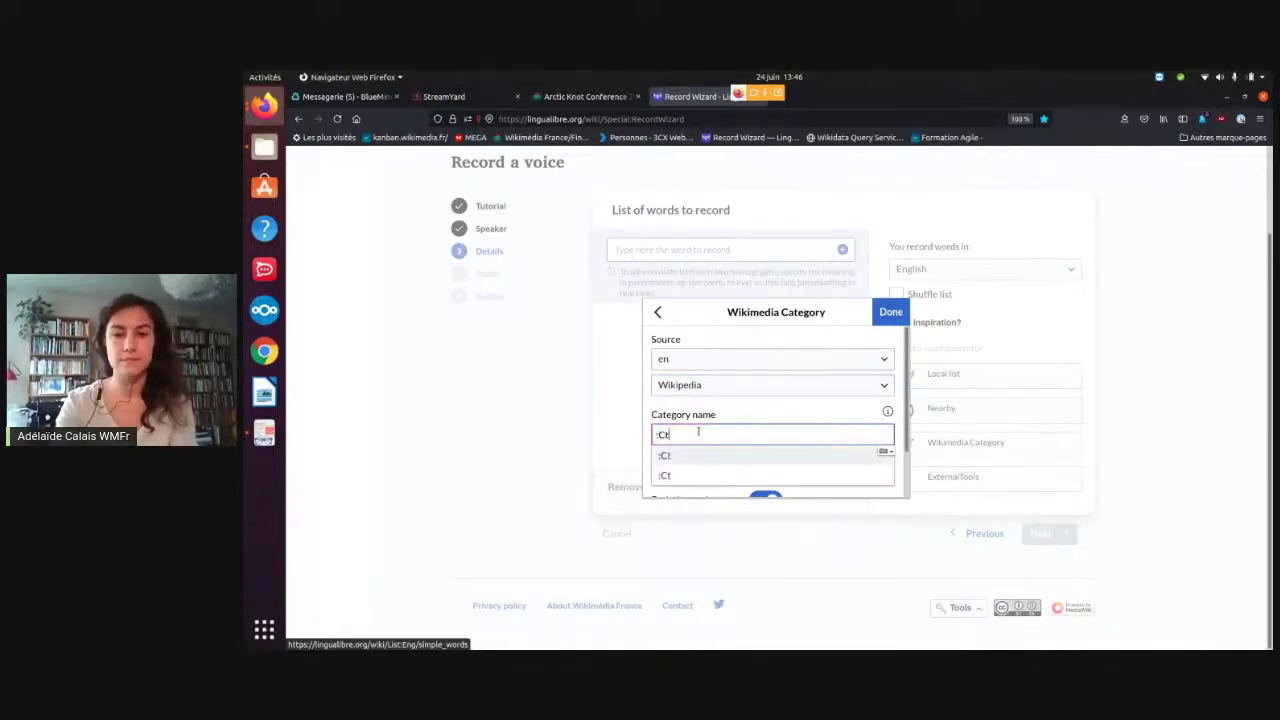
{"action": "type", "text": "ory"}
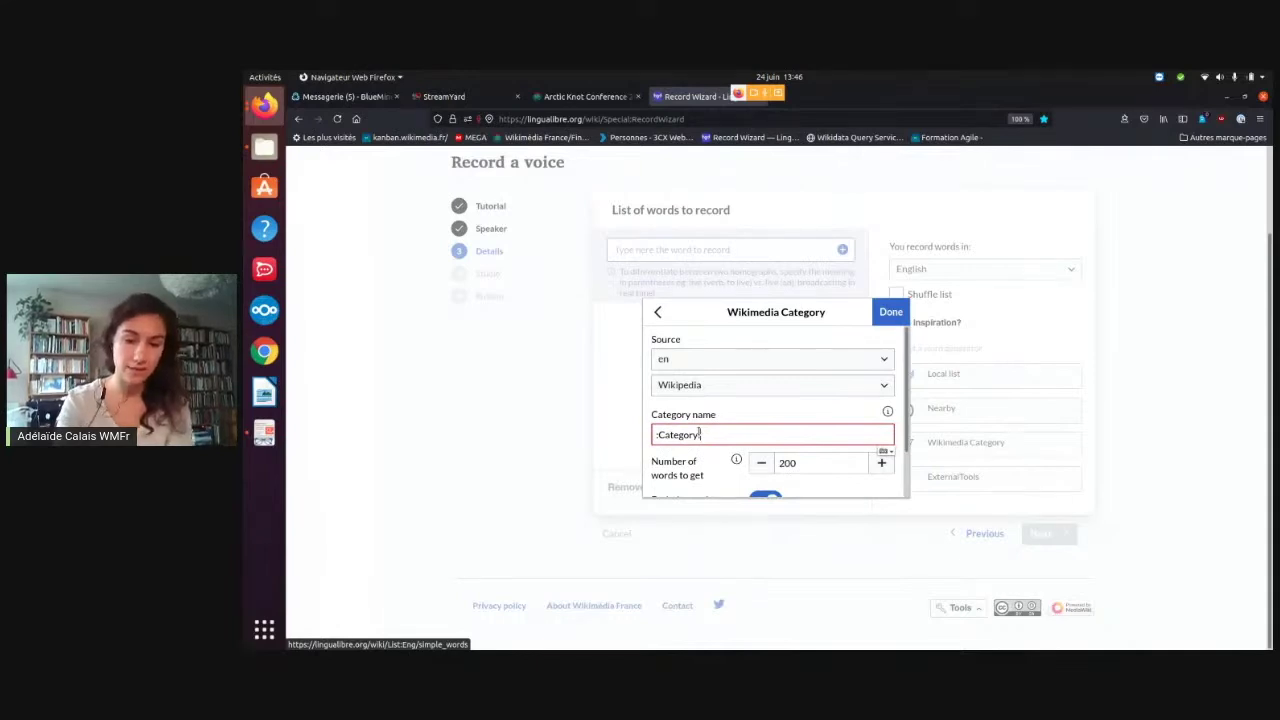
{"action": "type", "text": ":Geogr"}
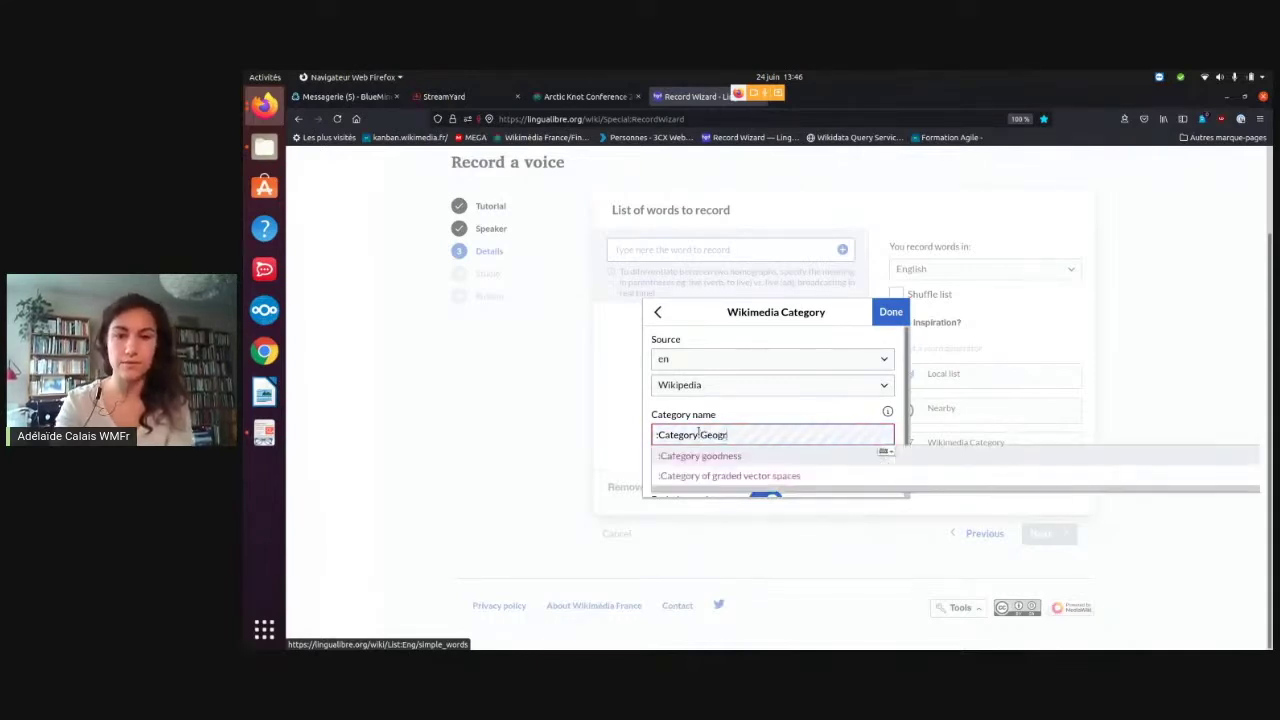
{"action": "type", "text": "aphy"}
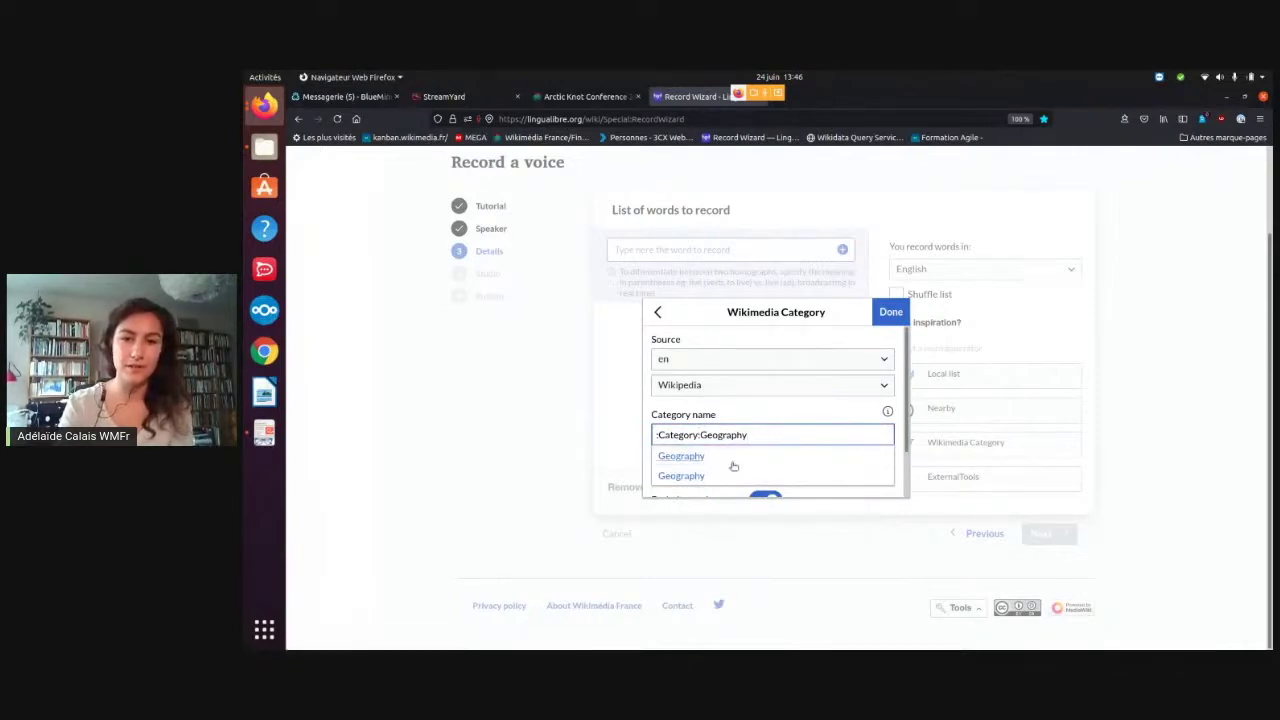
{"action": "left_click", "coordinate": [752, 412]}
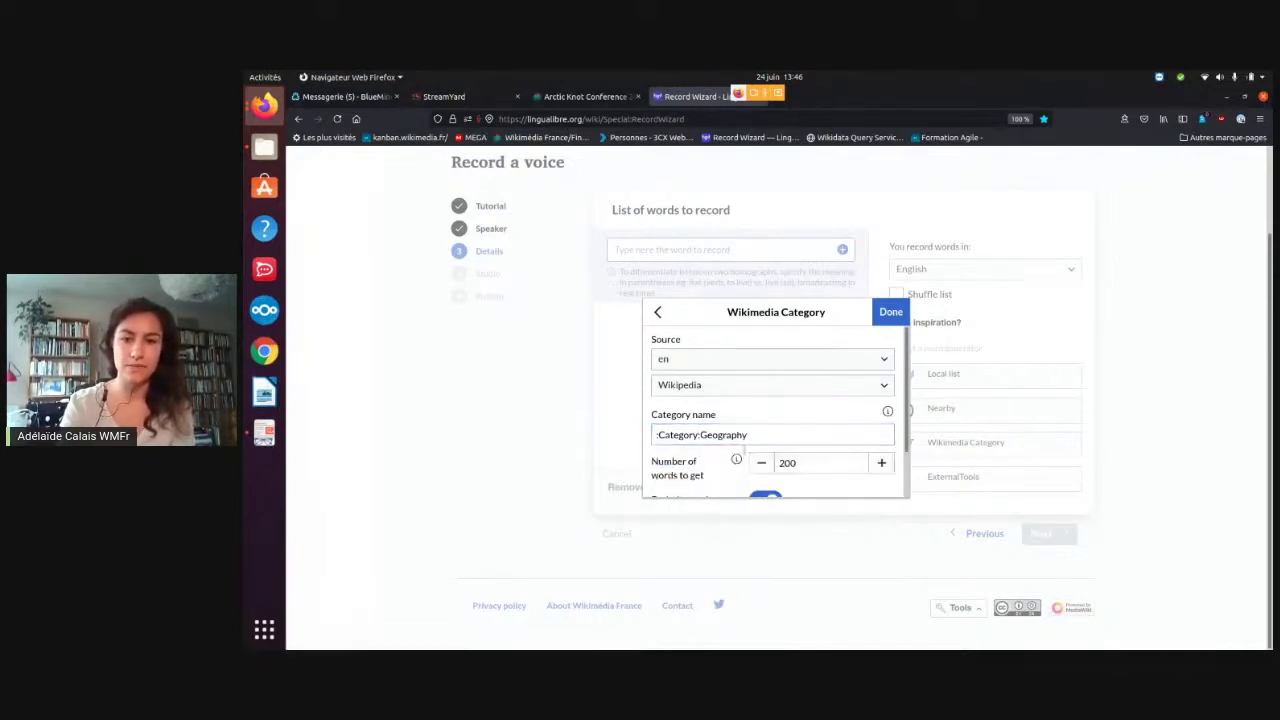
{"action": "left_click", "coordinate": [813, 467]}
{"action": "key", "text": "BackSpace"}
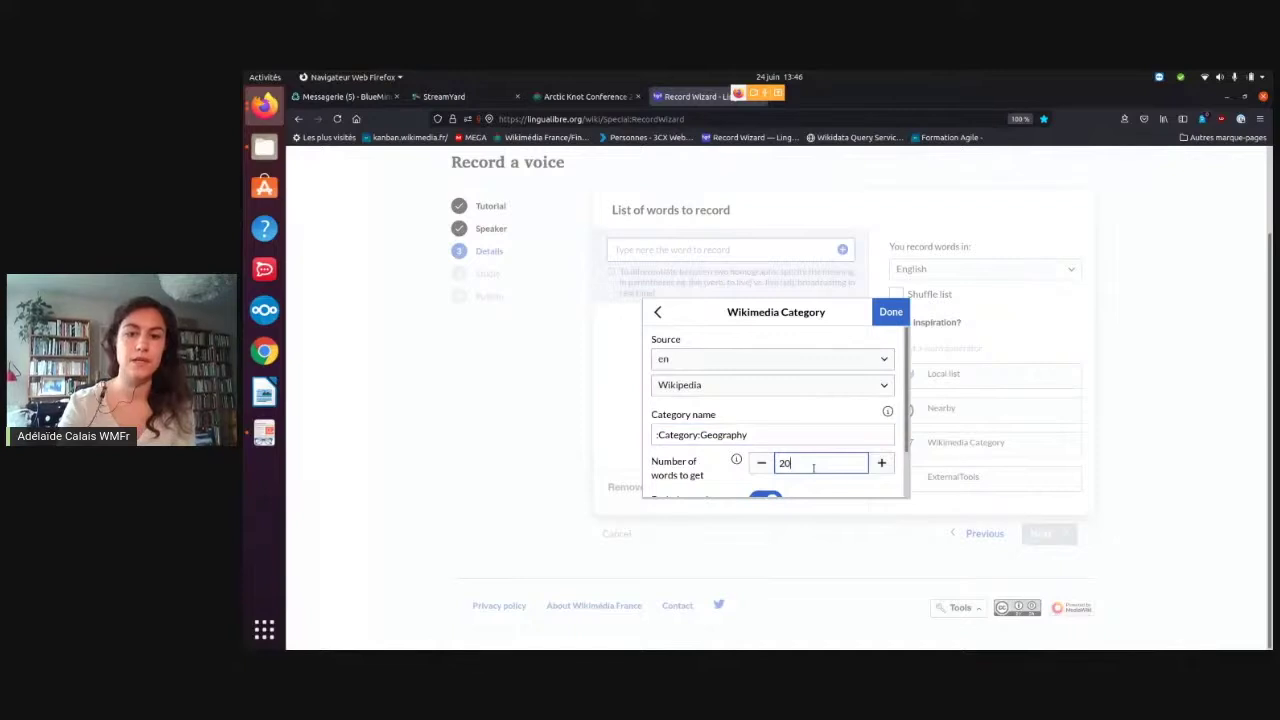
{"action": "left_click", "coordinate": [889, 313]}
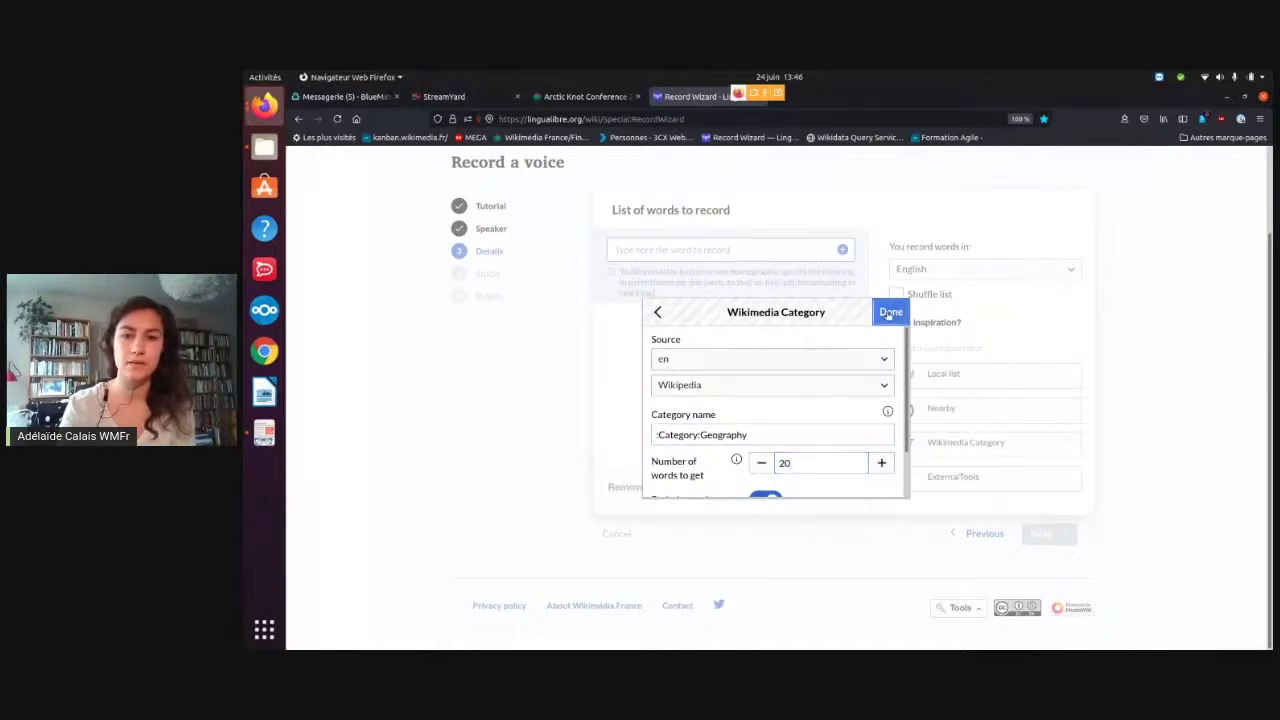
{"action": "scroll", "coordinate": [708, 414], "scroll_direction": "down", "scroll_amount": 5}
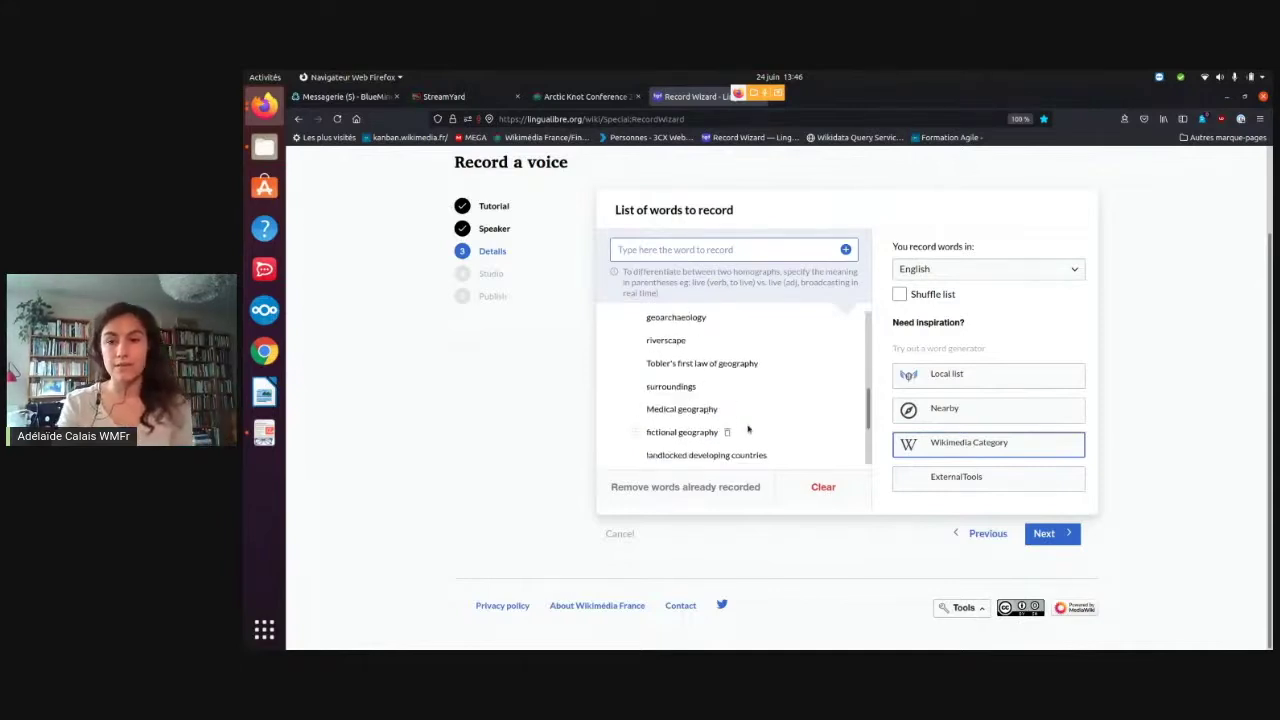
Examine the ExternalTools word generator options without importing anything, and look through the rest of the word list.
{"action": "left_click", "coordinate": [938, 481]}
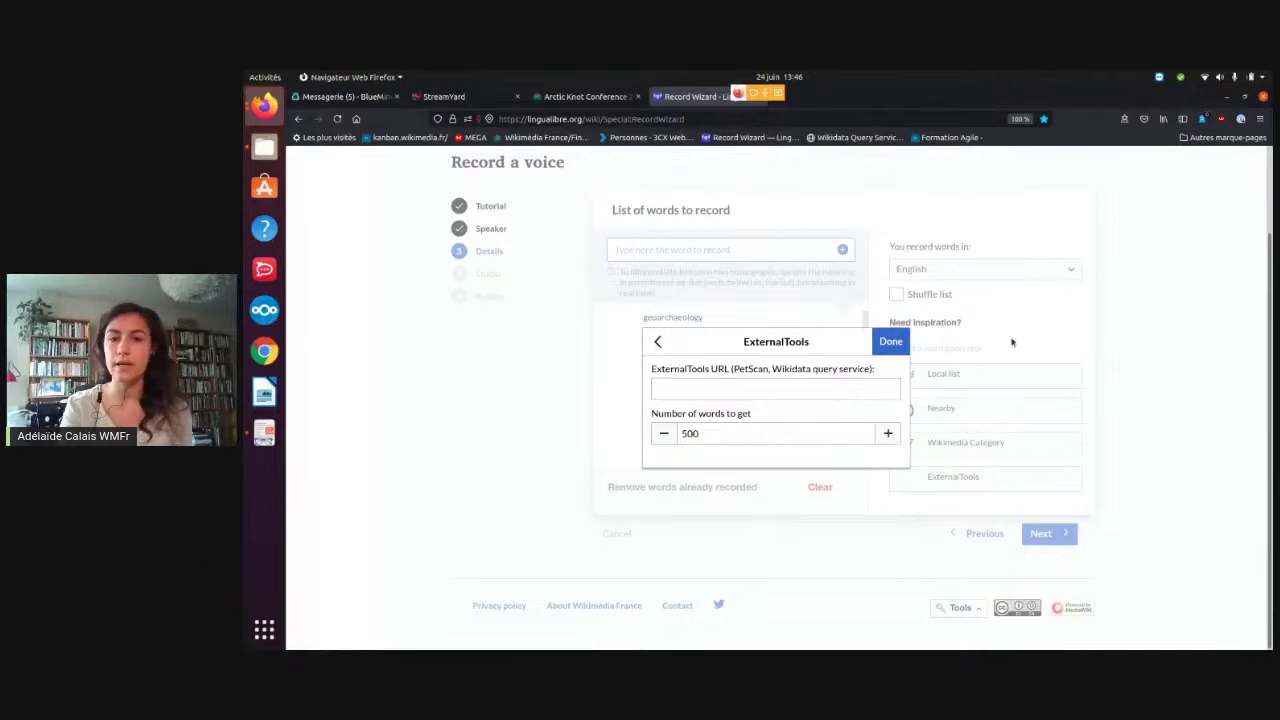
{"action": "left_click", "coordinate": [657, 341]}
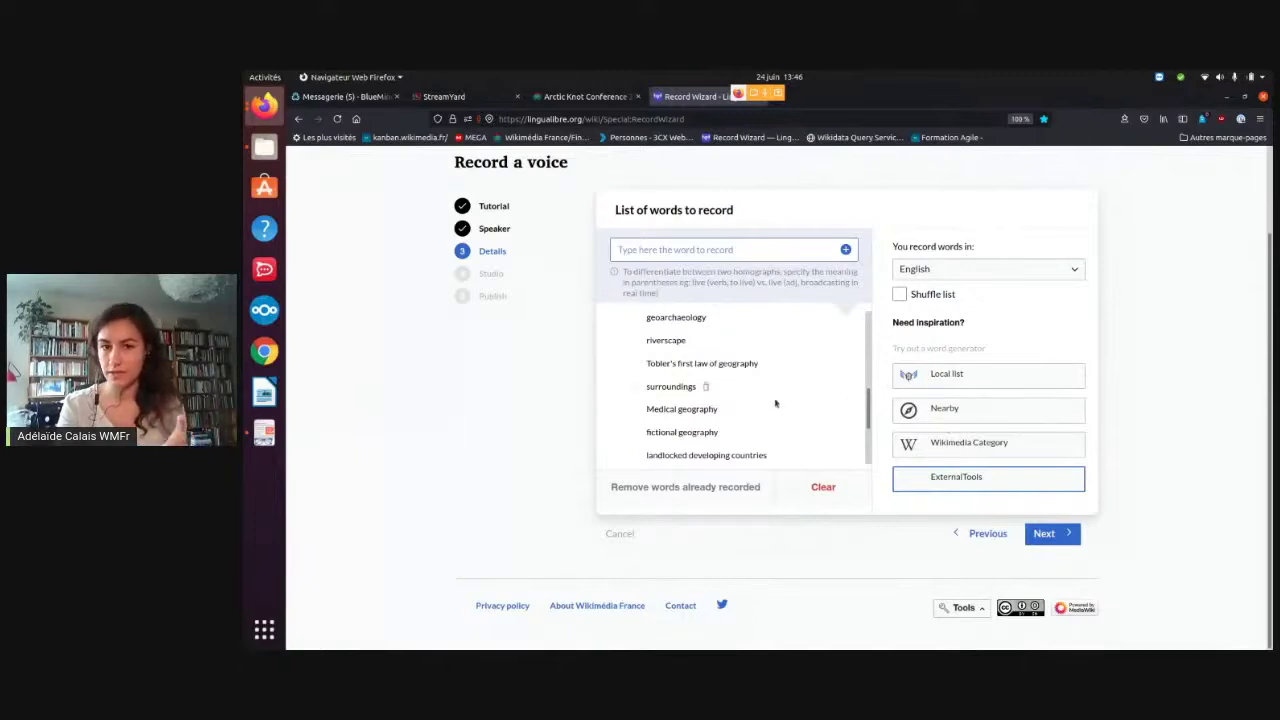
{"action": "scroll", "coordinate": [777, 403], "scroll_direction": "down", "scroll_amount": 5}
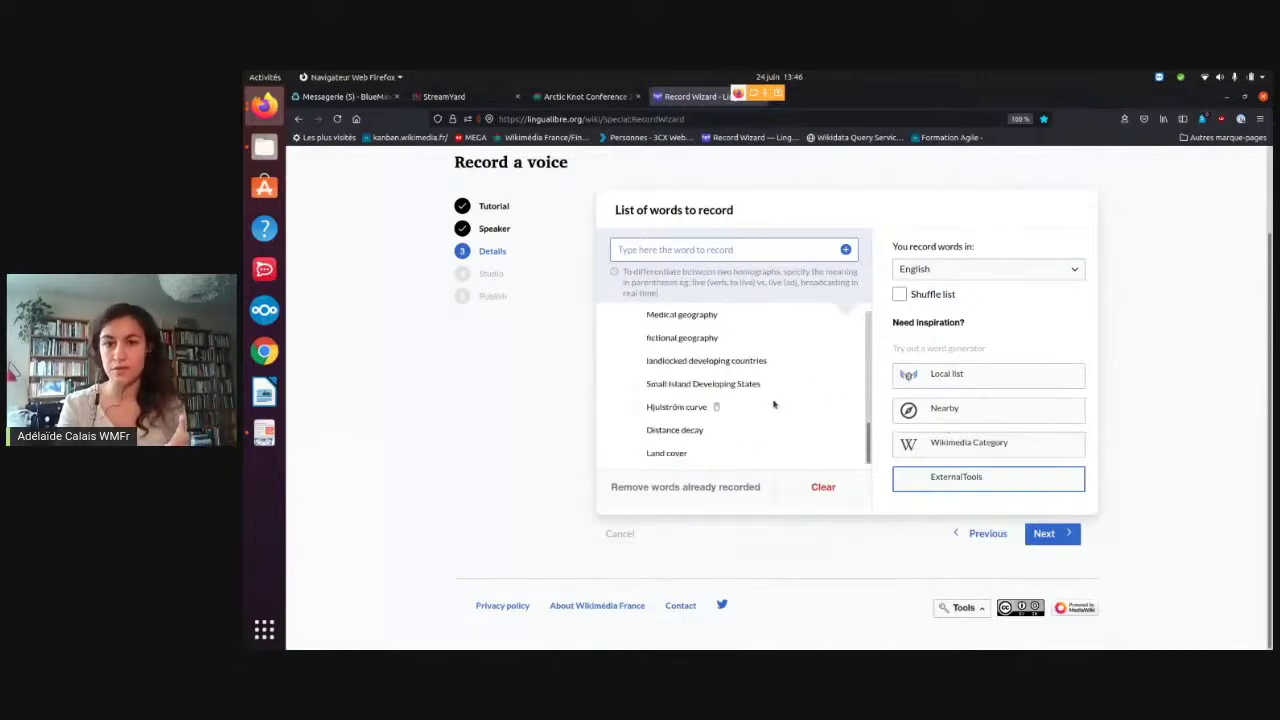
Add 5 words for places near the current location to the list and check the end of the list.
{"action": "left_click", "coordinate": [965, 413]}
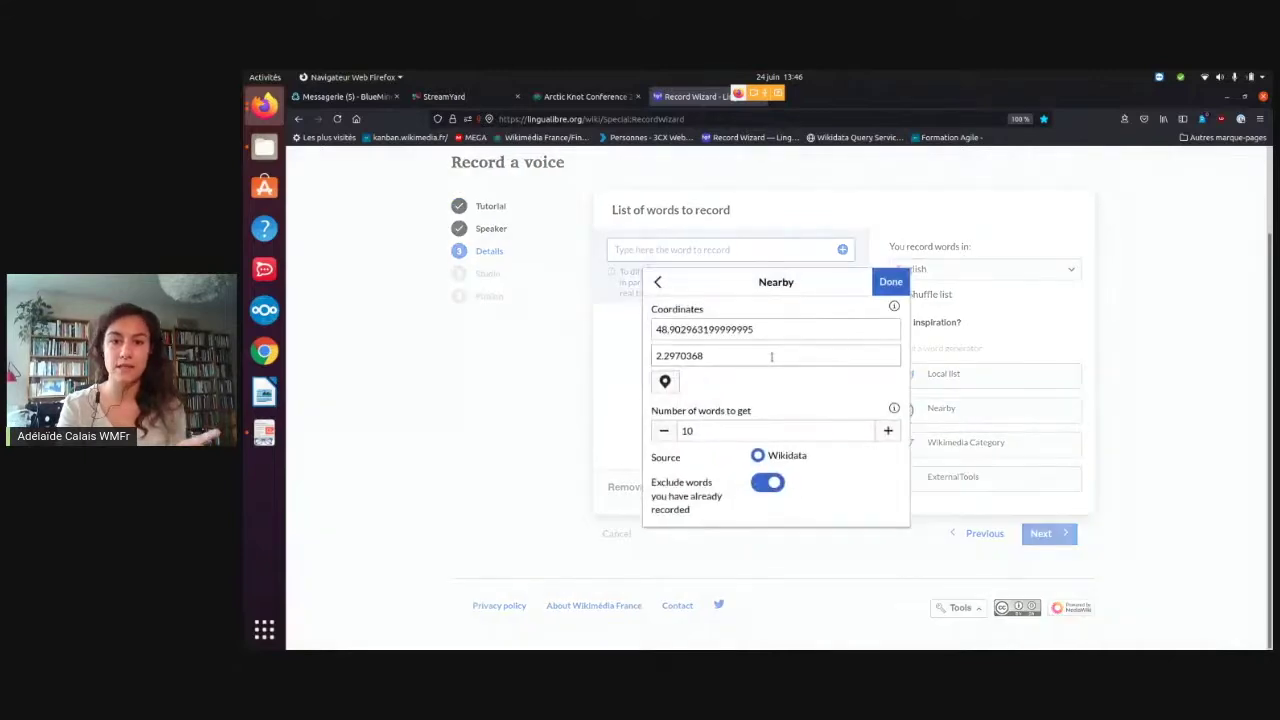
{"action": "left_click", "coordinate": [711, 428]}
{"action": "key", "text": "BackSpace"}
{"action": "key", "text": "BackSpace"}
{"action": "type", "text": "5"}
{"action": "left_click", "coordinate": [744, 394]}
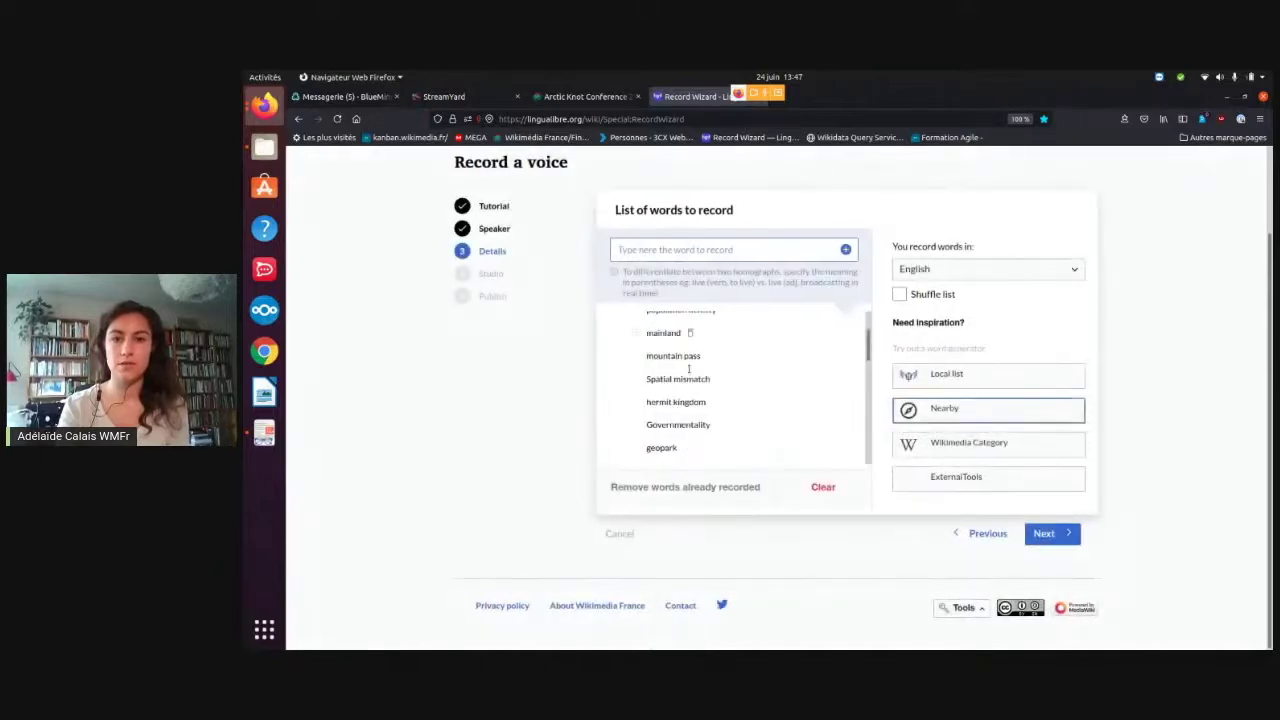
{"action": "scroll", "coordinate": [689, 373], "scroll_direction": "down", "scroll_amount": 3}
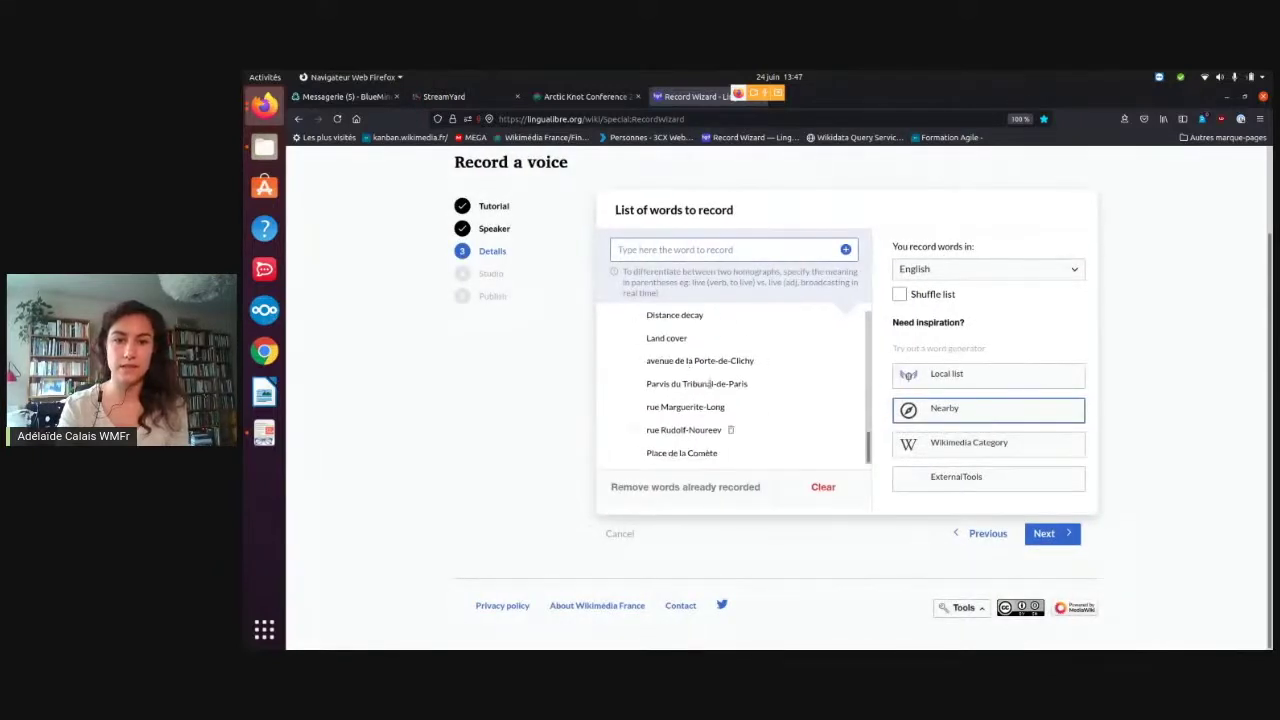
Turn on list shuffling, check the available recording languages while keeping English, and look through the word list.
{"action": "scroll", "coordinate": [806, 363], "scroll_direction": "up", "scroll_amount": 3}
{"action": "left_click", "coordinate": [899, 294]}
{"action": "scroll", "coordinate": [789, 357], "scroll_direction": "up", "scroll_amount": 2}
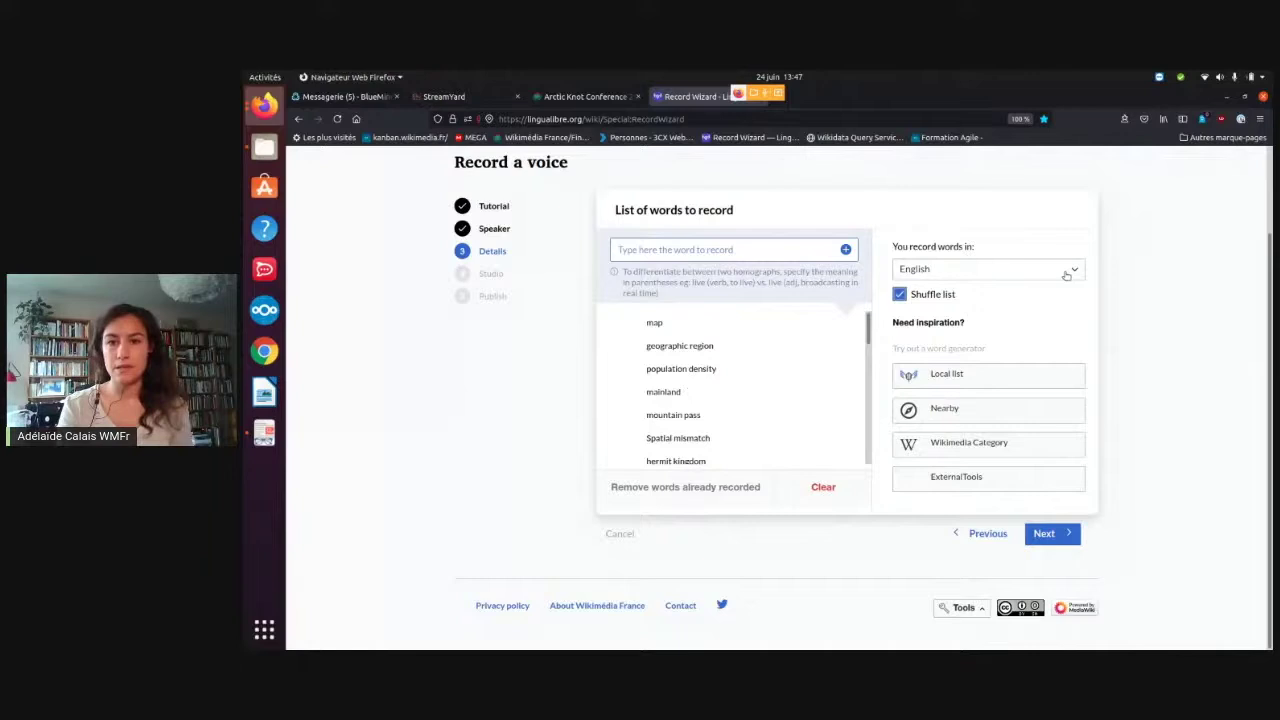
{"action": "left_click", "coordinate": [952, 271]}
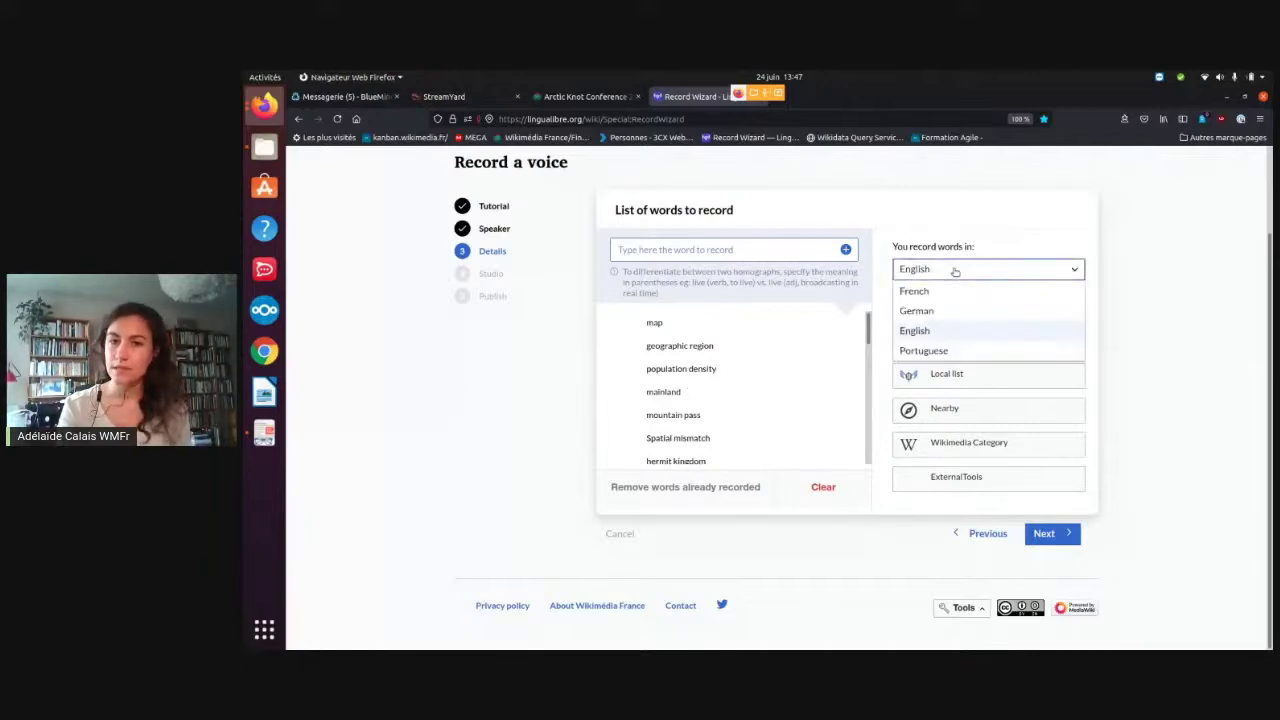
{"action": "left_click", "coordinate": [928, 269]}
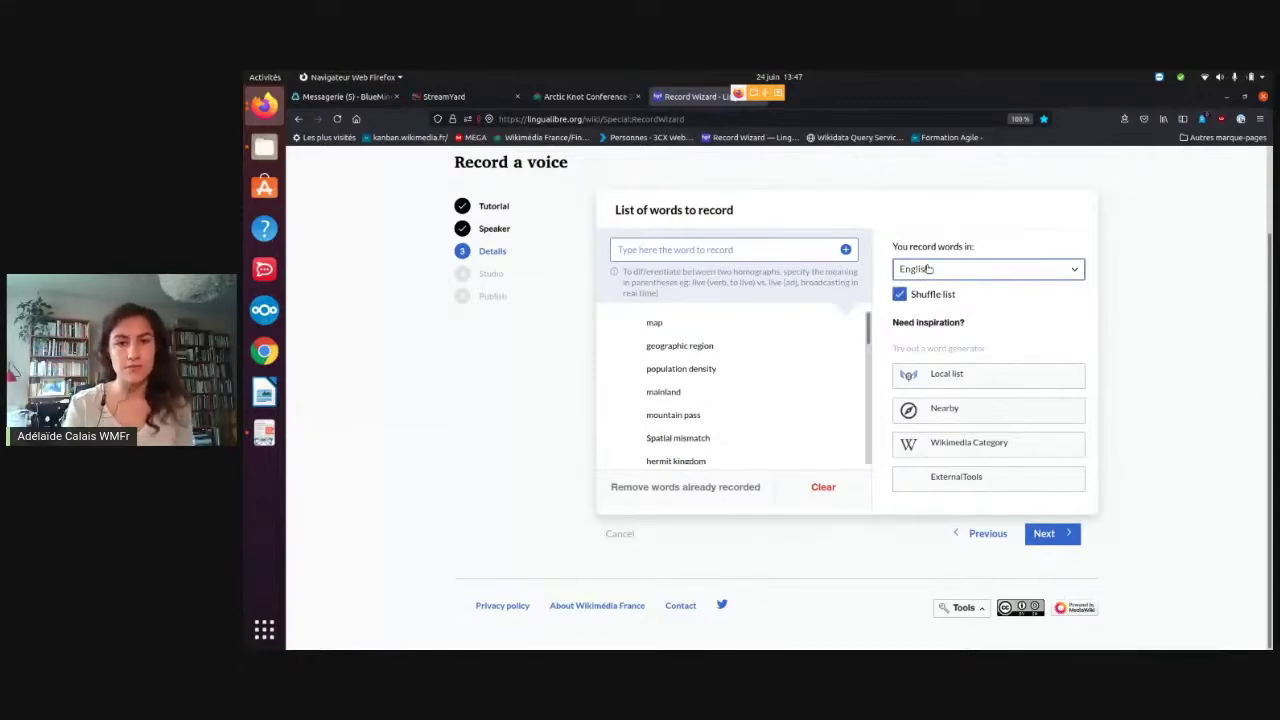
{"action": "scroll", "coordinate": [726, 348], "scroll_direction": "down", "scroll_amount": 5}
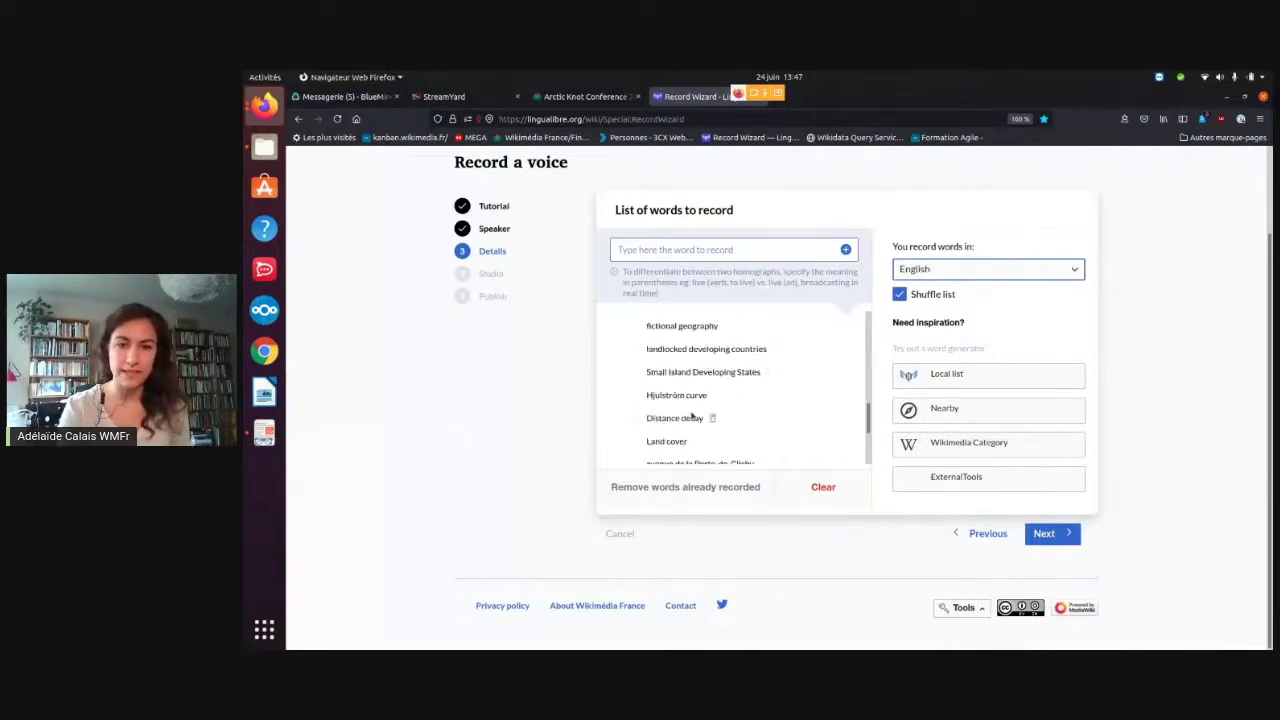
{"action": "scroll", "coordinate": [735, 395], "scroll_direction": "down", "scroll_amount": 2}
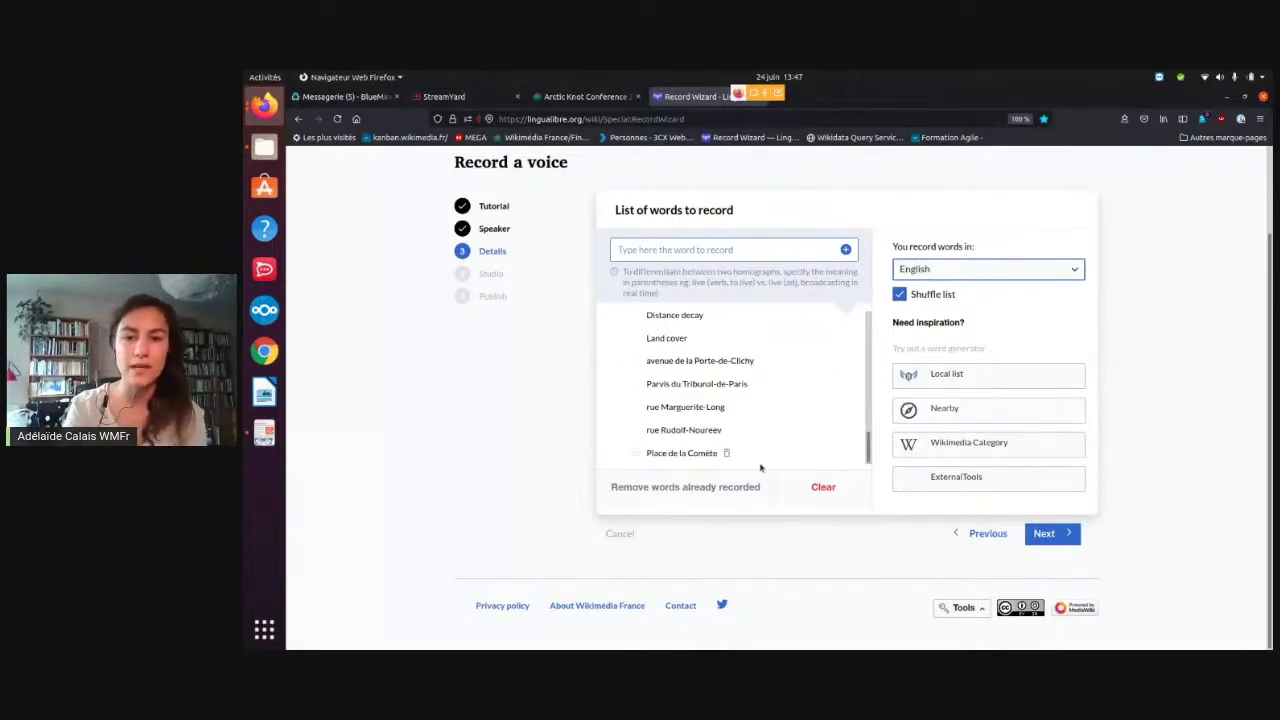
Clear the word list and add the words "Toit" and "maison".
{"action": "left_click", "coordinate": [799, 486]}
{"action": "left_click", "coordinate": [704, 249]}
{"action": "type", "text": "Toit"}
{"action": "key", "text": "Return"}
{"action": "type", "text": "maison"}
{"action": "key", "text": "Return"}
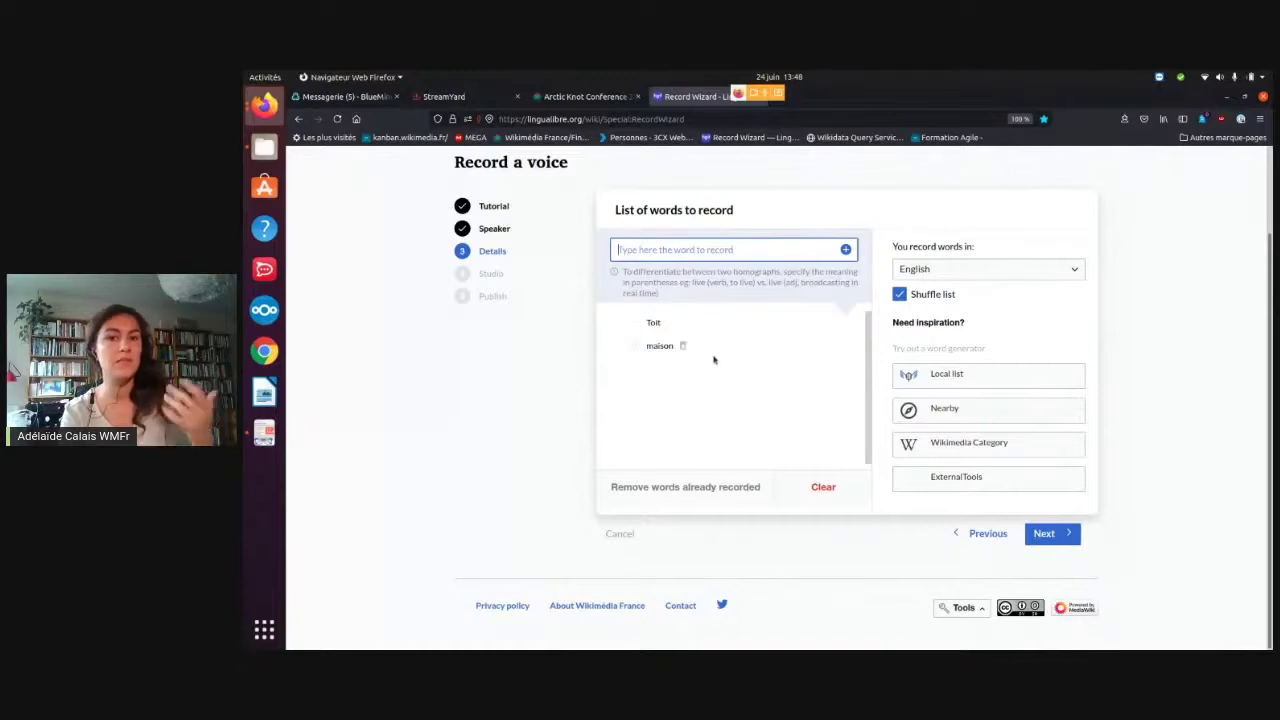
Check the recording language choices, keeping English, and remove "Toit" and "maison" from the word list.
{"action": "left_click", "coordinate": [1003, 278]}
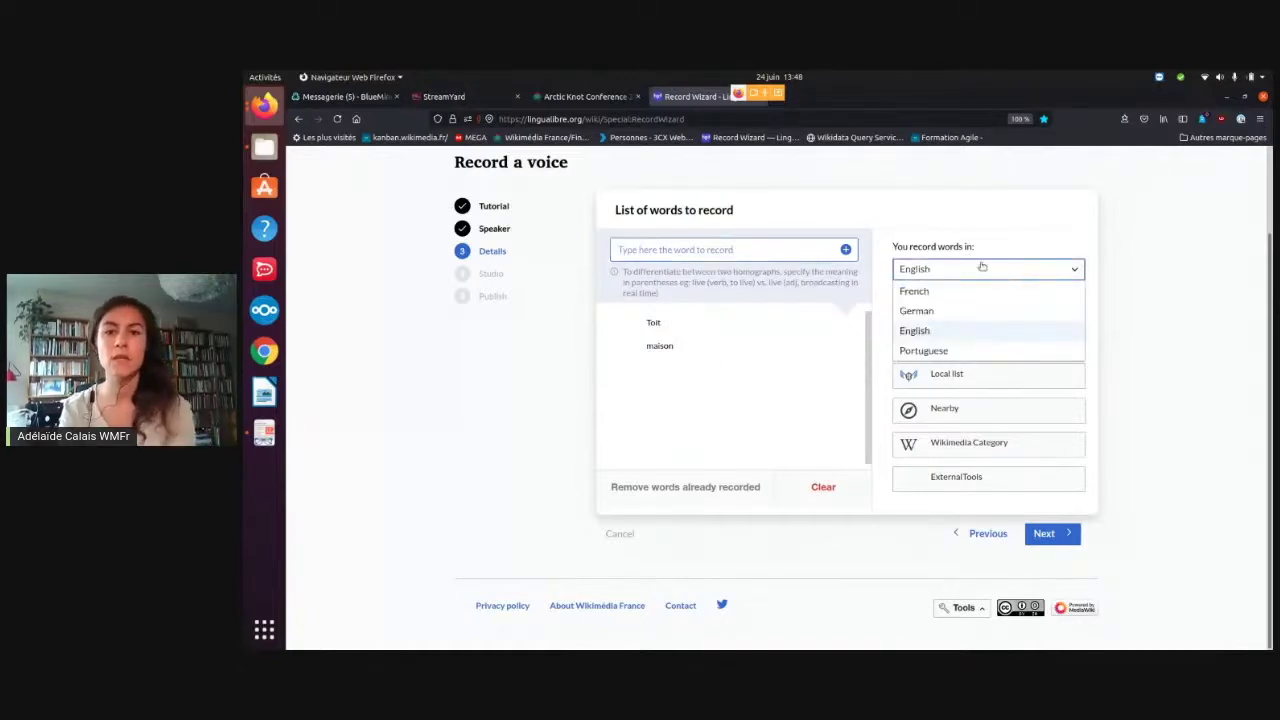
{"action": "left_click", "coordinate": [672, 326]}
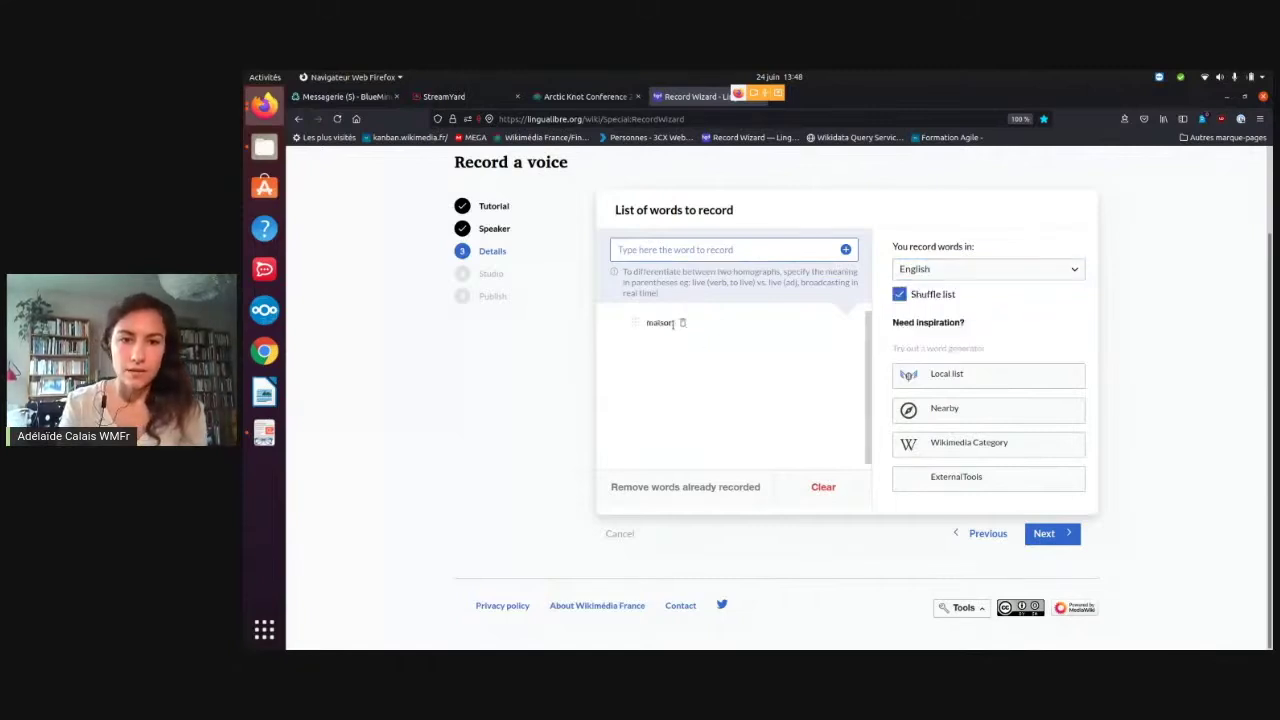
{"action": "left_click", "coordinate": [680, 323]}
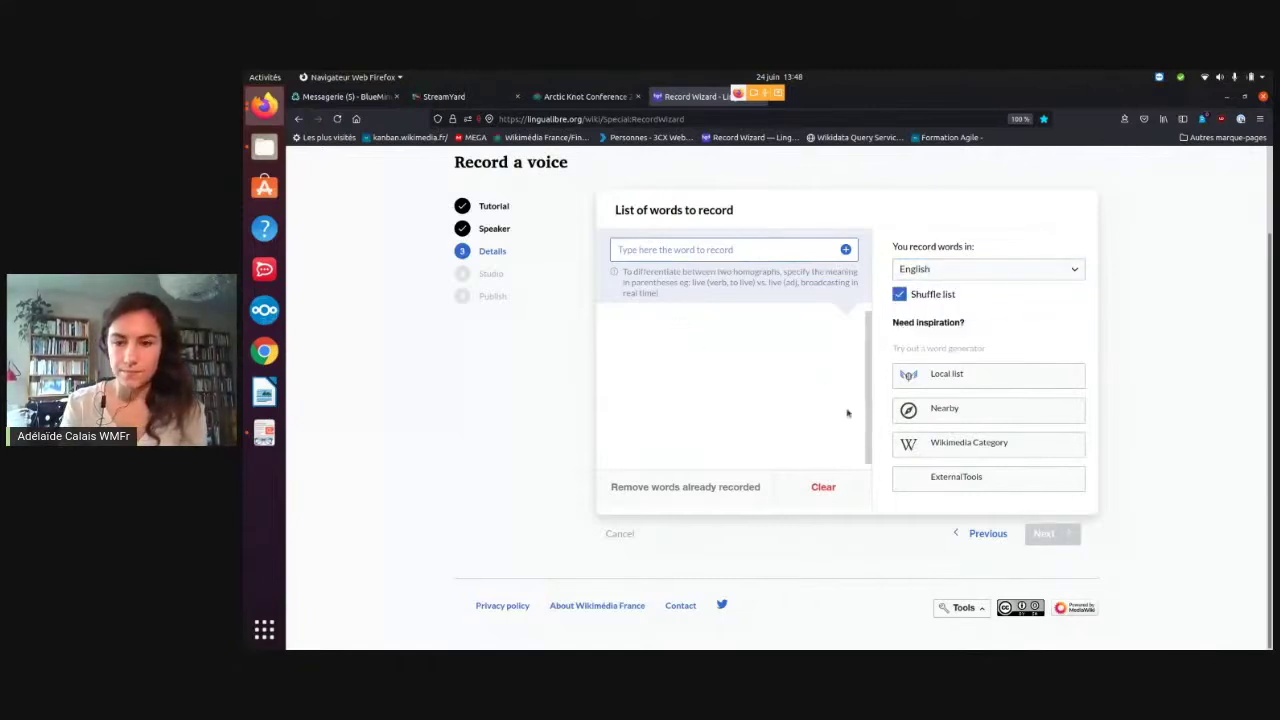
Add 10 words from the English Wikipedia category "Geography" to the list and look through them.
{"action": "left_click", "coordinate": [966, 376]}
{"action": "left_click", "coordinate": [657, 341]}
{"action": "left_click", "coordinate": [980, 445]}
{"action": "left_click", "coordinate": [812, 465]}
{"action": "key", "text": "BackSpace"}
{"action": "key", "text": "BackSpace"}
{"action": "type", "text": "10"}
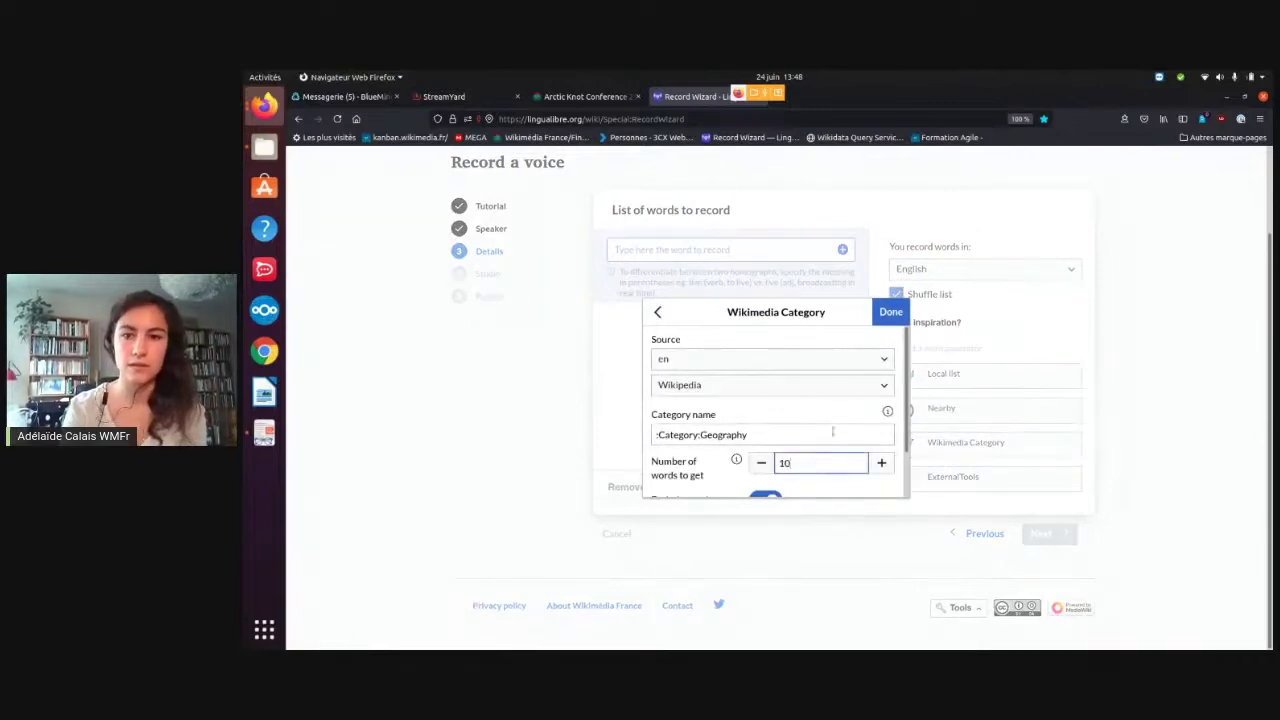
{"action": "left_click", "coordinate": [890, 312]}
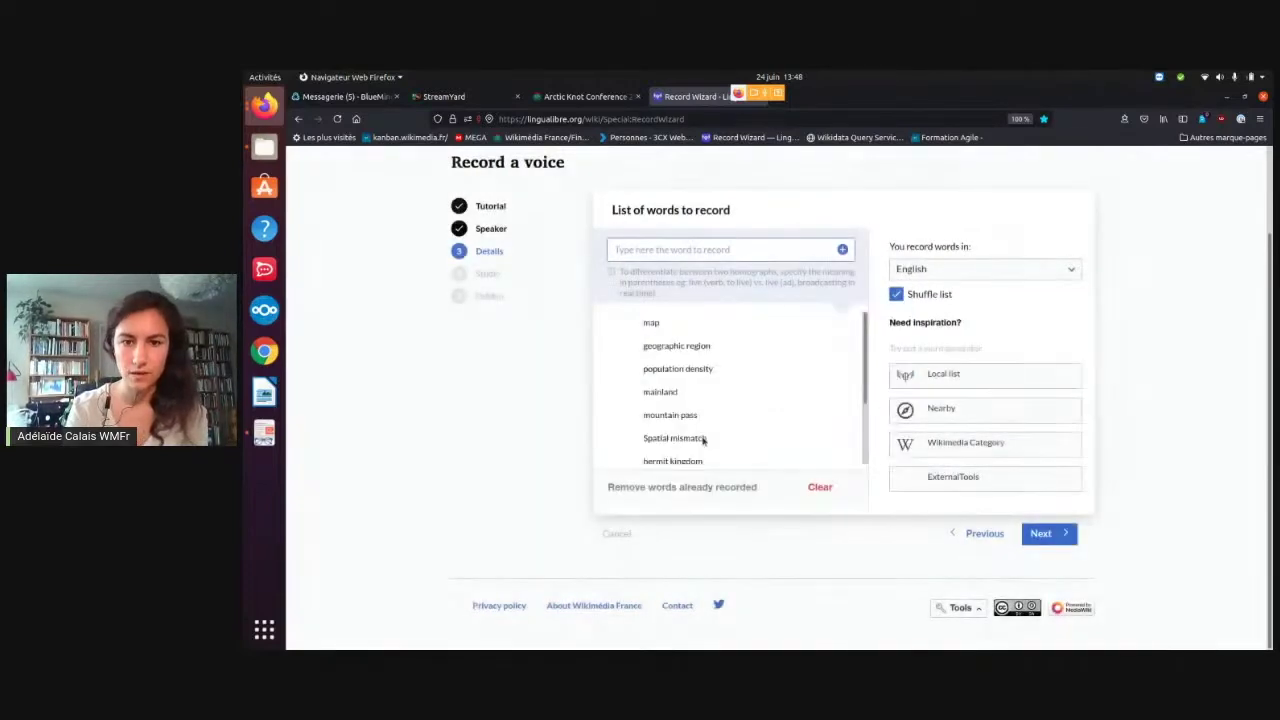
{"action": "scroll", "coordinate": [770, 400], "scroll_direction": "down", "scroll_amount": 1}
{"action": "scroll", "coordinate": [770, 400], "scroll_direction": "up", "scroll_amount": 1}
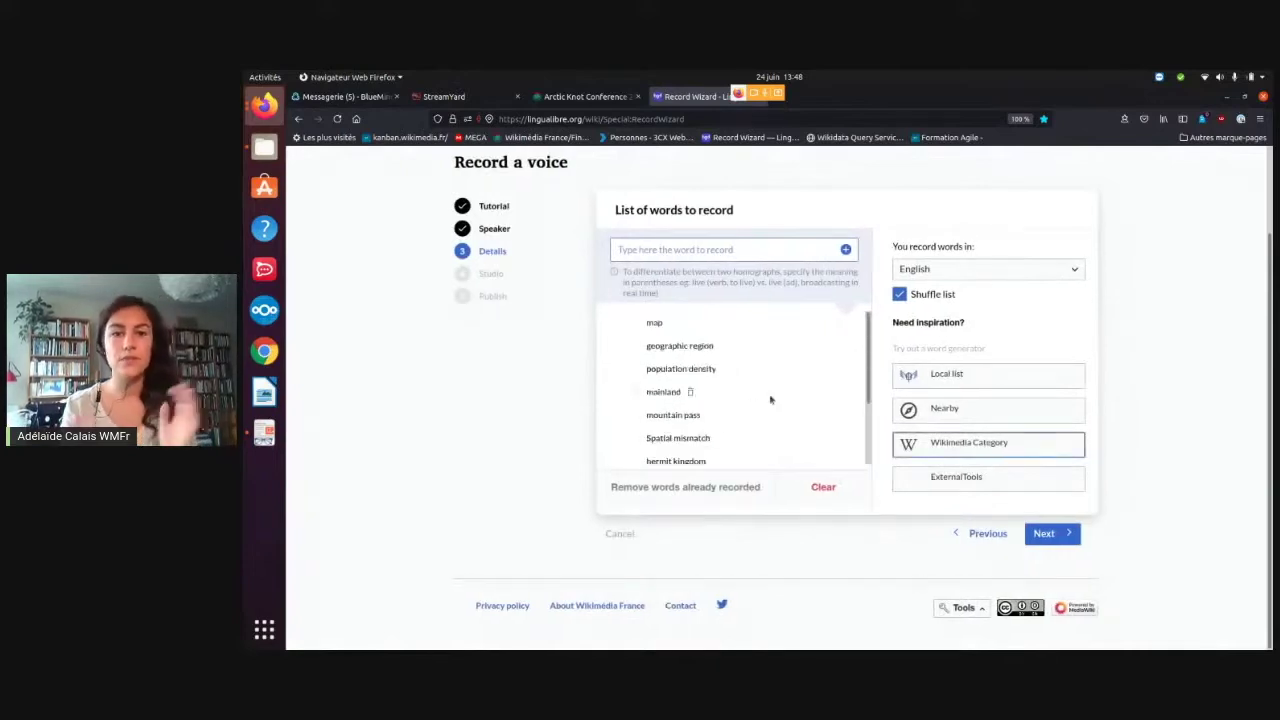
{"action": "scroll", "coordinate": [770, 400], "scroll_direction": "down", "scroll_amount": 2}
{"action": "scroll", "coordinate": [770, 400], "scroll_direction": "up", "scroll_amount": 2}
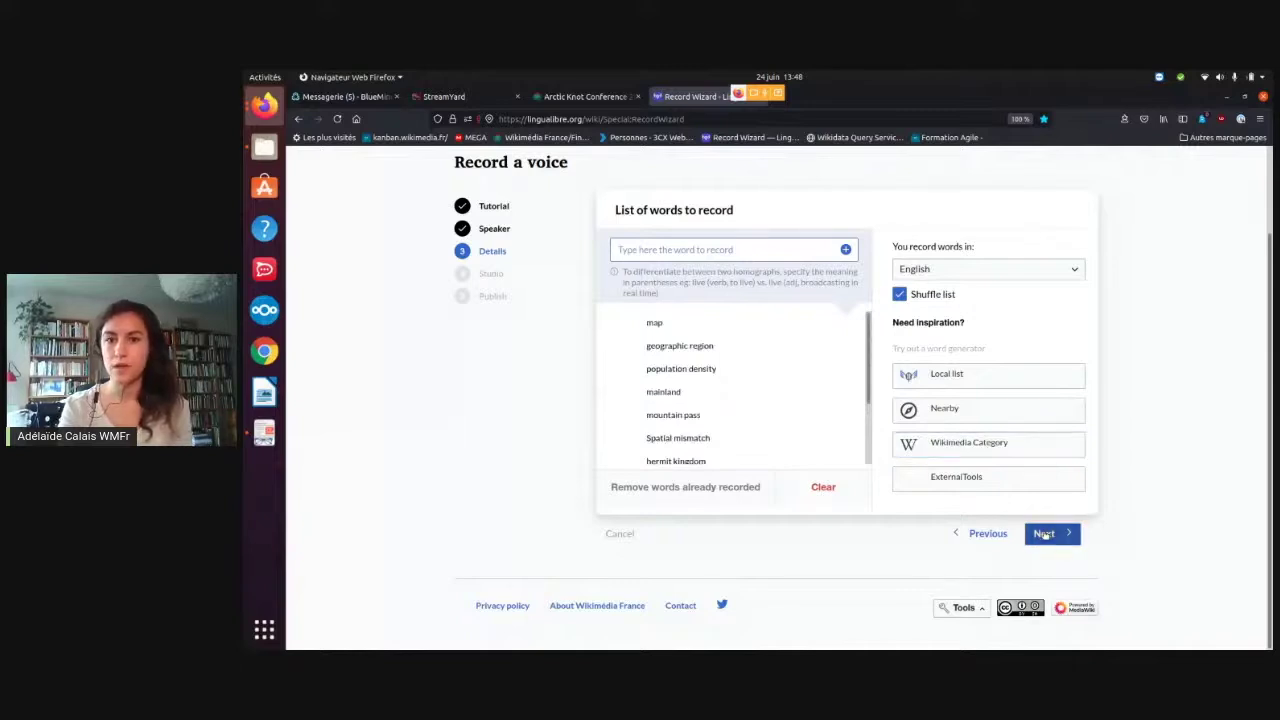
Continue to the Studio with the word list and review the audio settings without changing them.
{"action": "left_click", "coordinate": [1044, 534]}
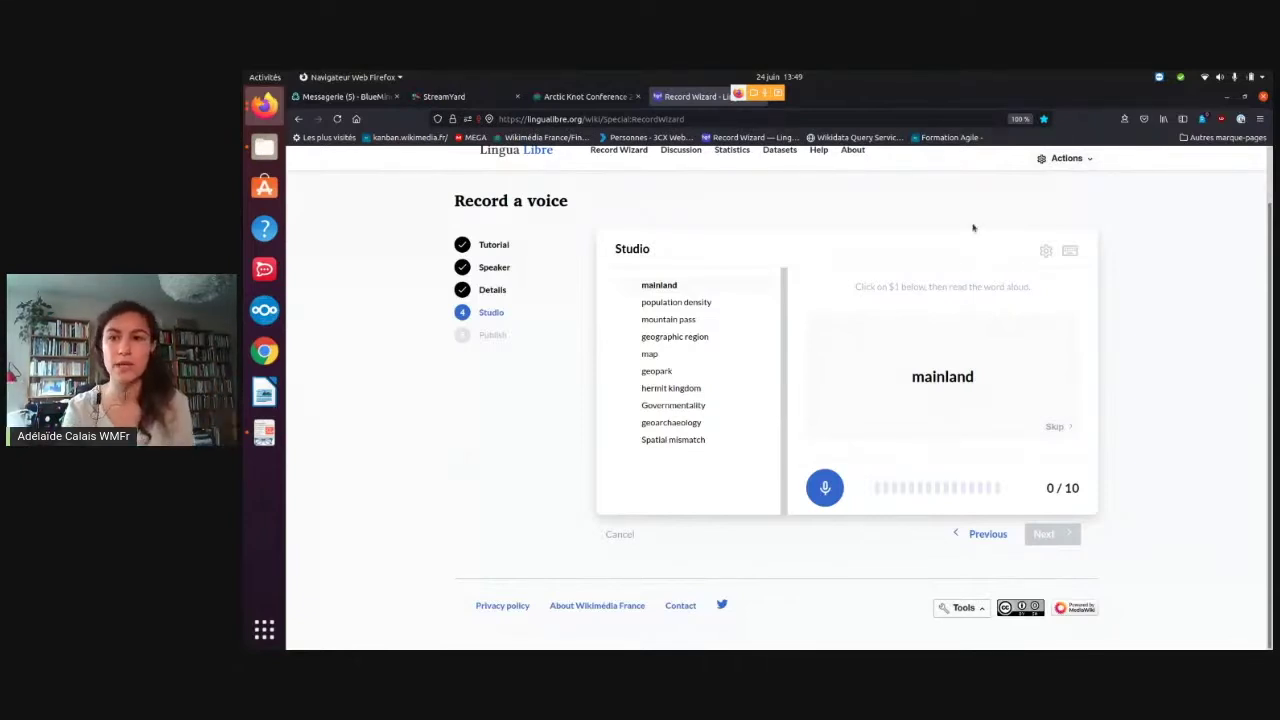
{"action": "left_click", "coordinate": [1046, 252]}
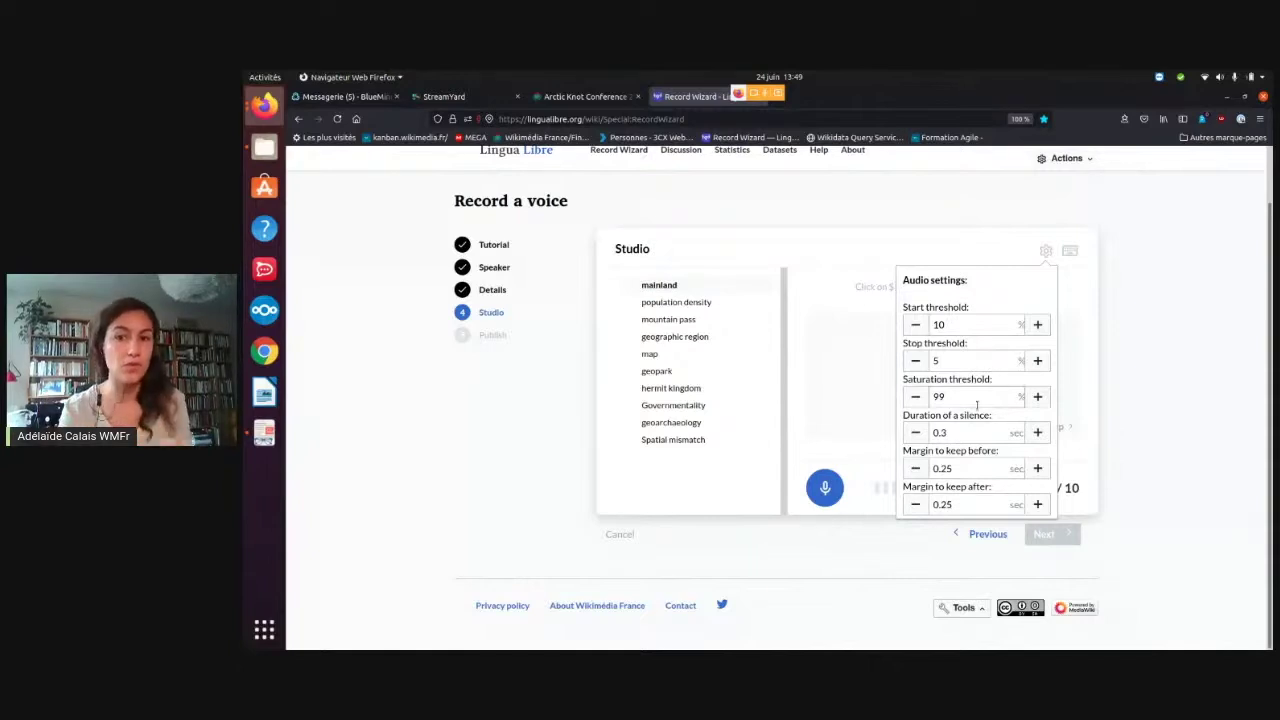
{"action": "left_click", "coordinate": [1000, 250]}
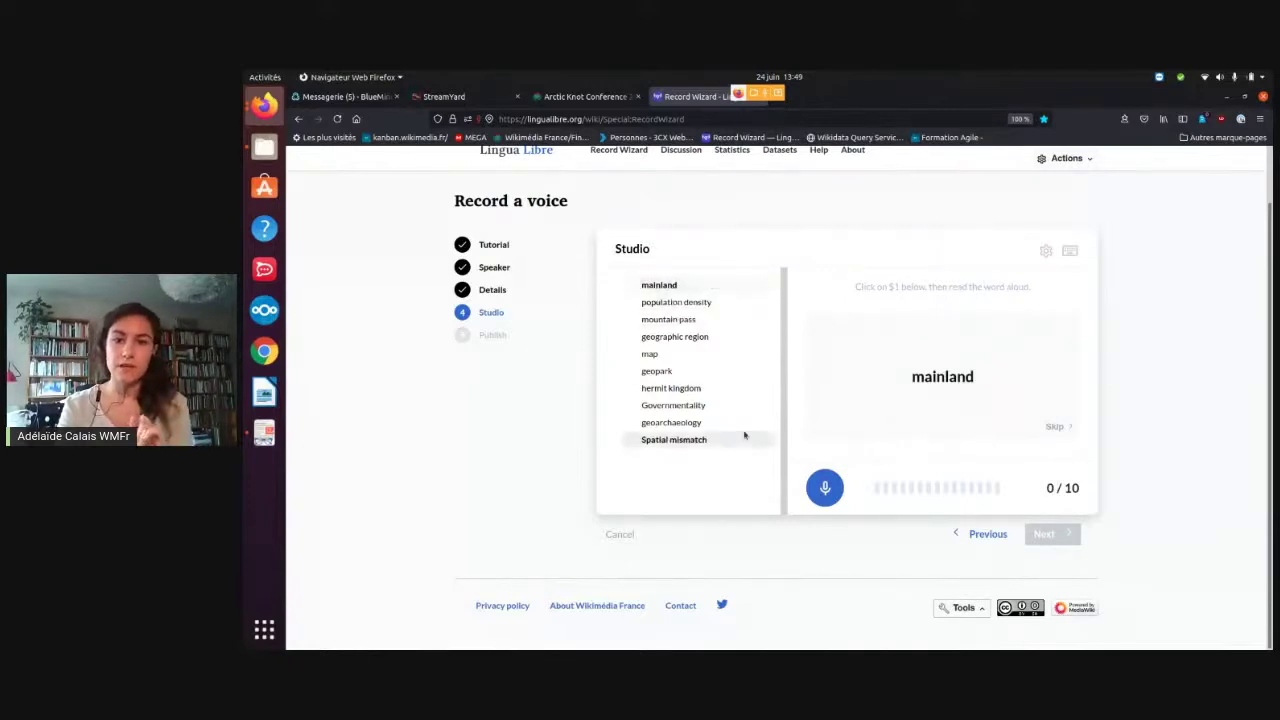
Record all ten listed words aloud and play back the recording of "mainland".
{"action": "left_click", "coordinate": [824, 489]}
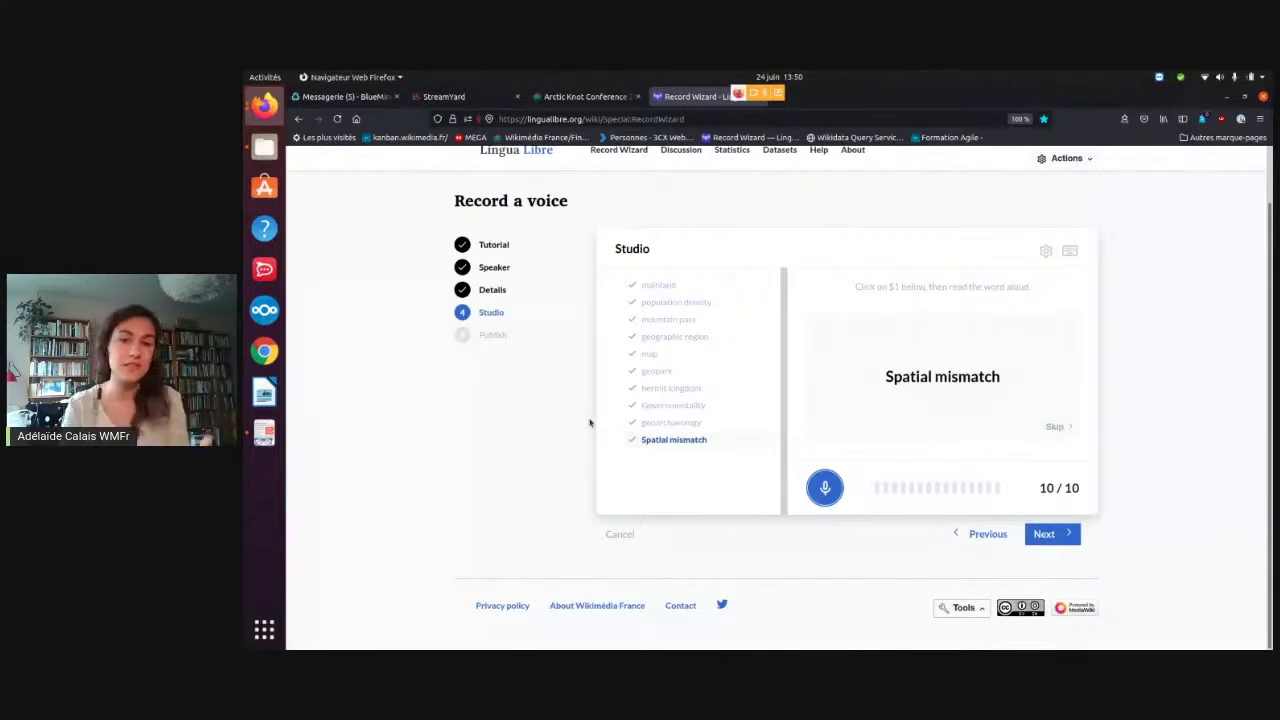
{"action": "mouse_move", "coordinate": [750, 287]}
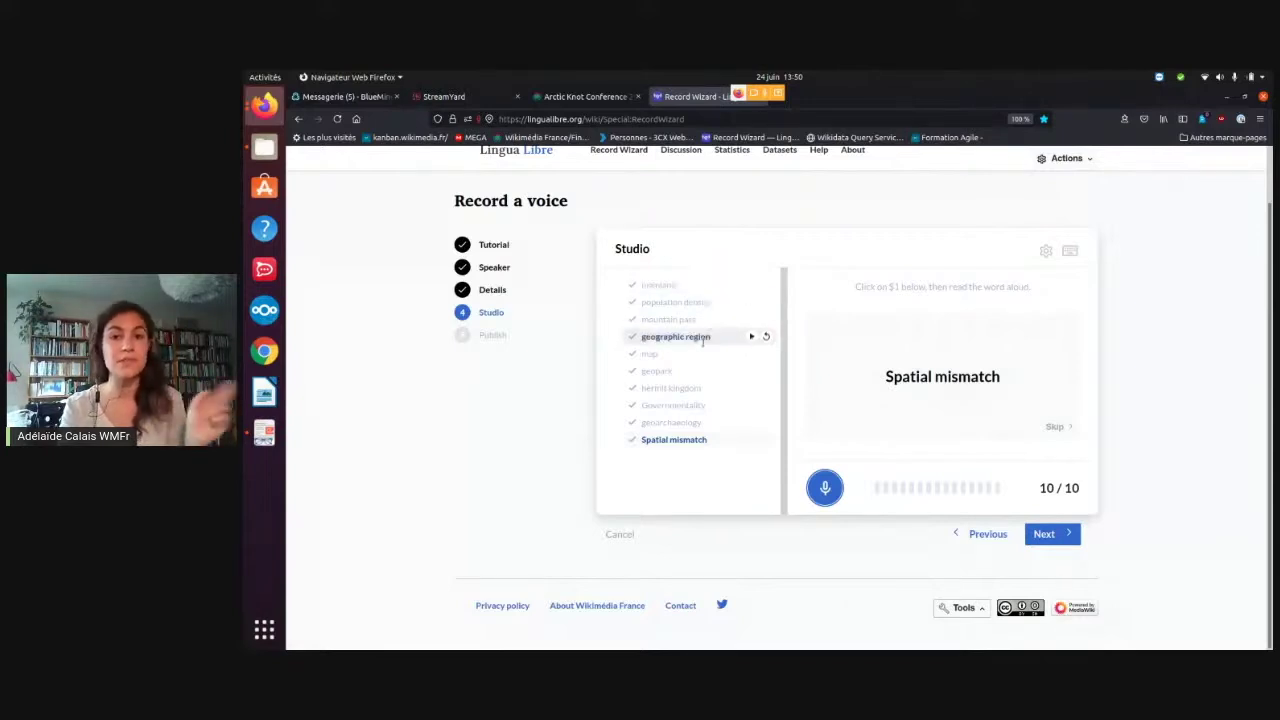
{"action": "mouse_move", "coordinate": [667, 320]}
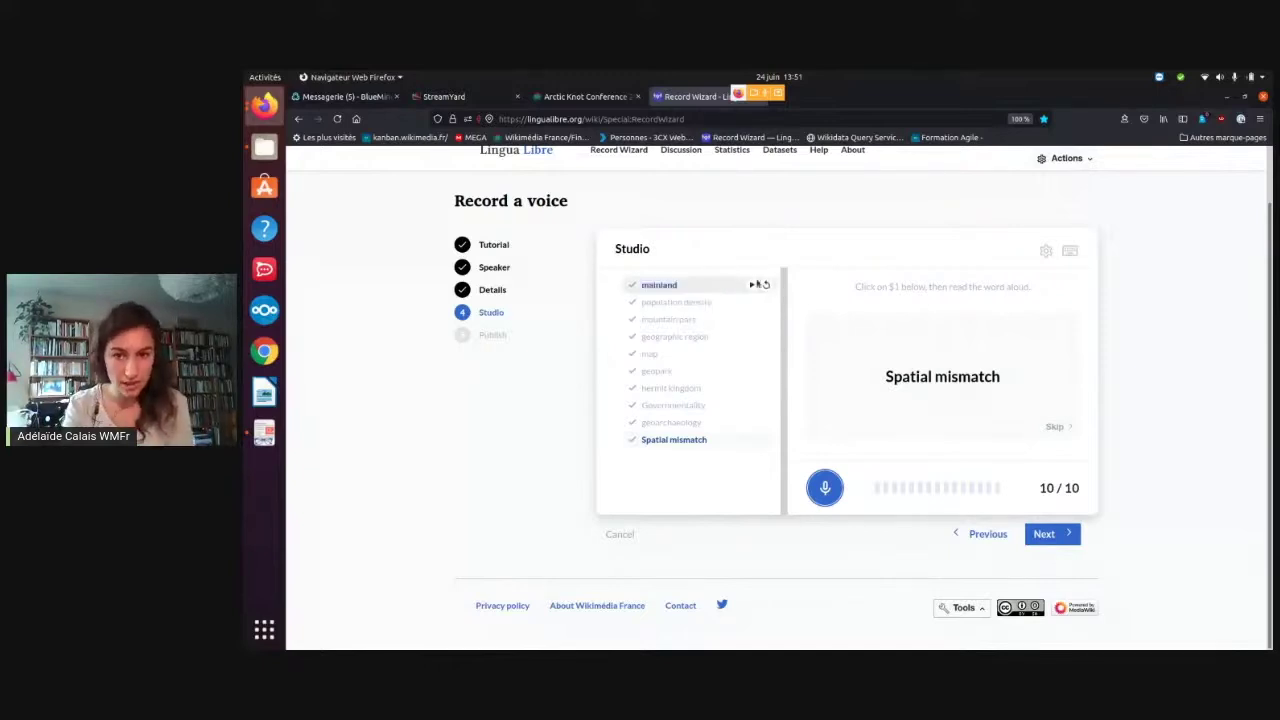
{"action": "left_click", "coordinate": [750, 286]}
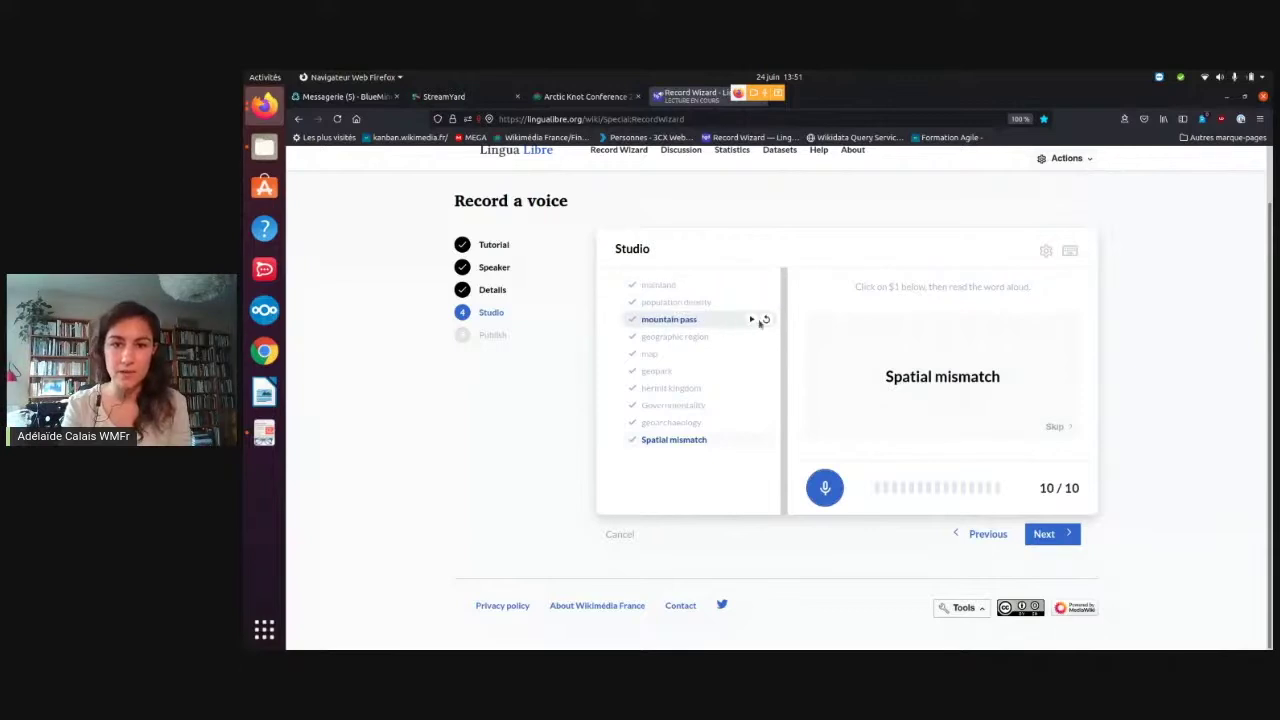
Discard the recording of "mountain pass" and continue to publication, agreeing to skip the unrecorded word.
{"action": "left_click", "coordinate": [766, 321]}
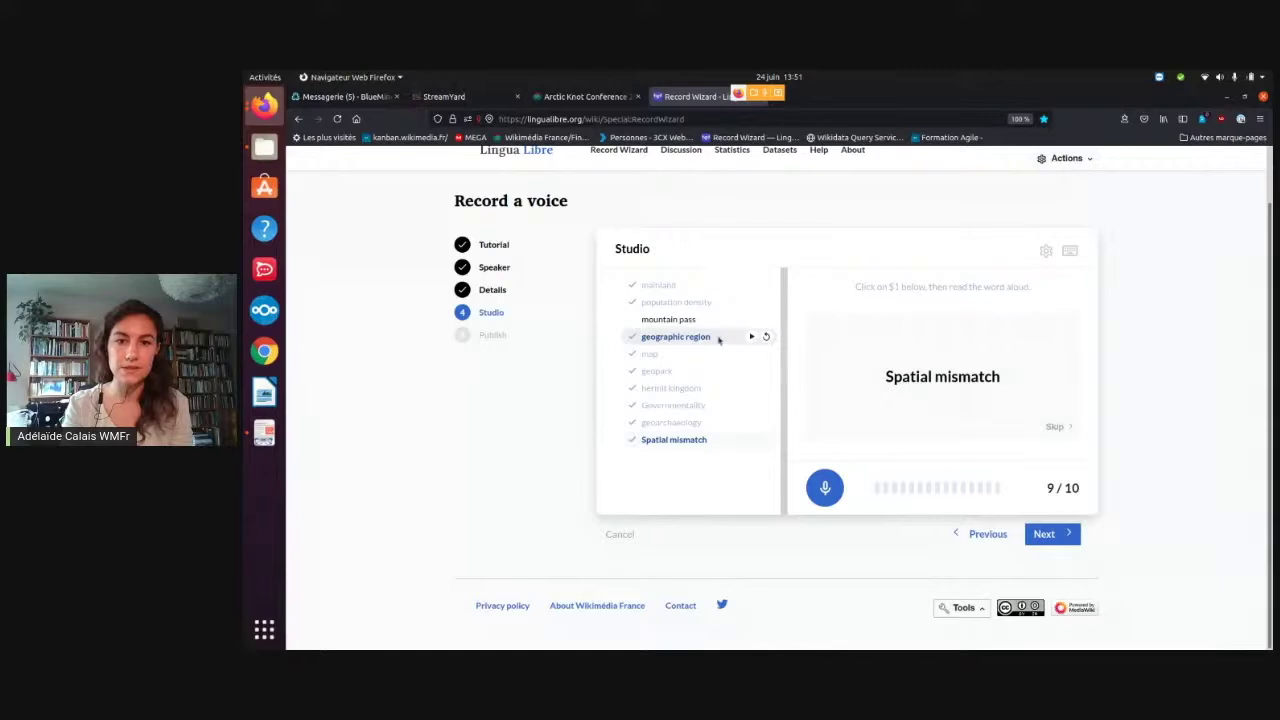
{"action": "left_click", "coordinate": [754, 338]}
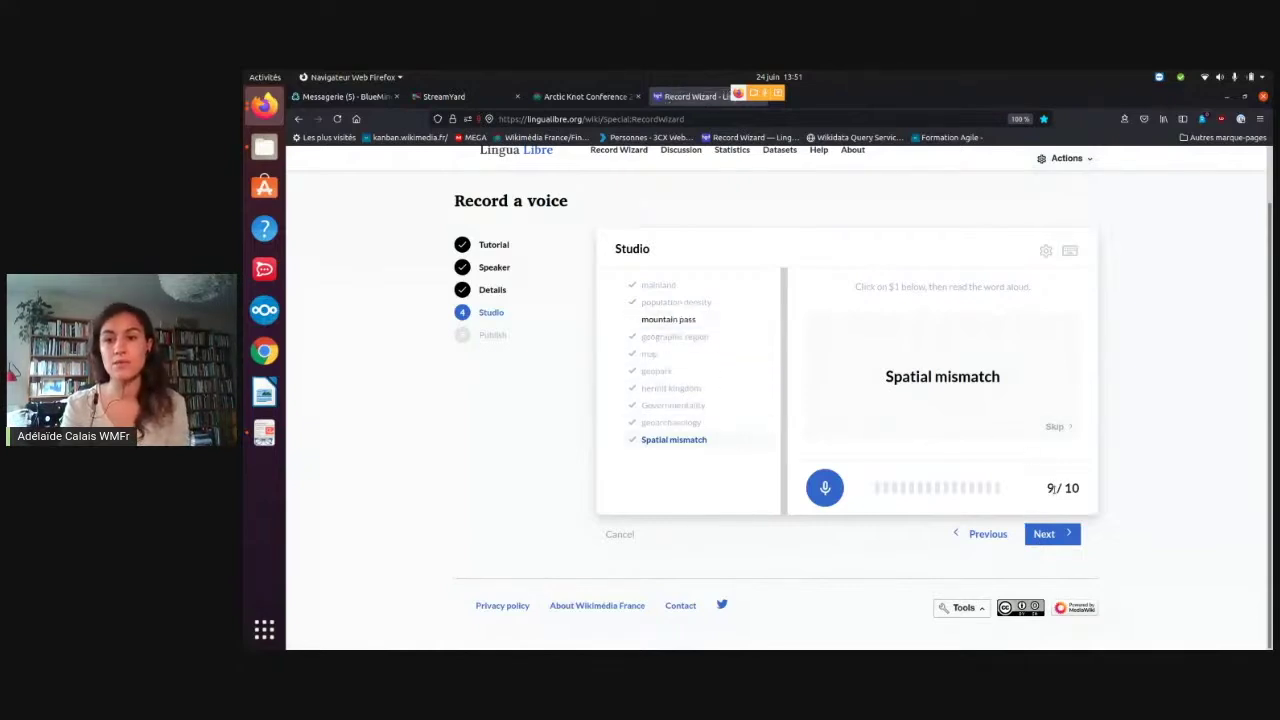
{"action": "left_click_drag", "start_coordinate": [1058, 488], "coordinate": [1038, 488]}
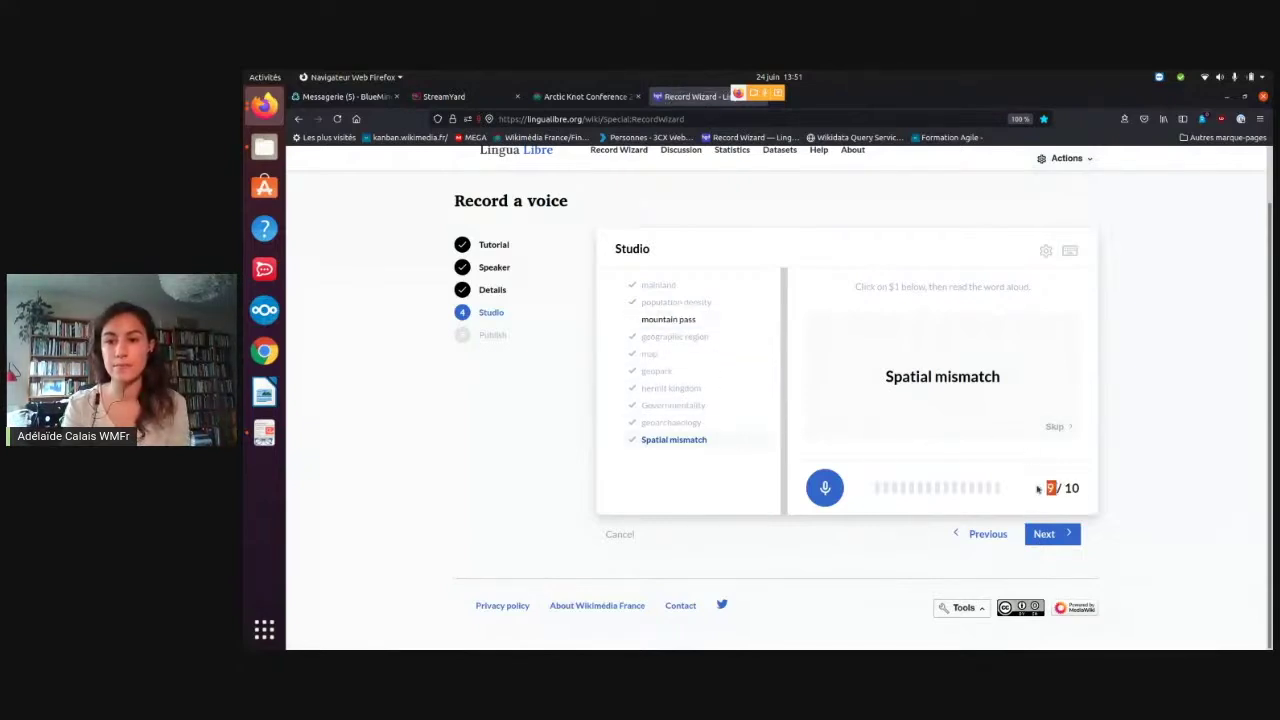
{"action": "left_click", "coordinate": [1077, 491]}
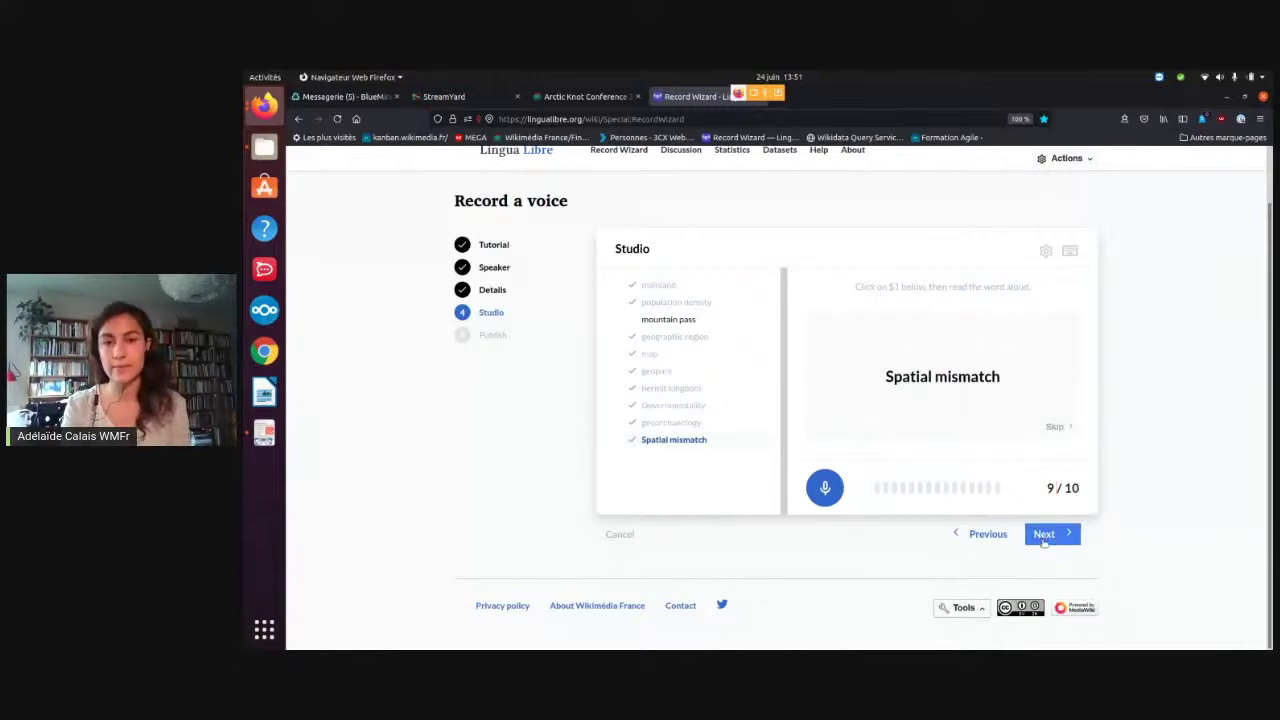
{"action": "left_click", "coordinate": [1043, 537]}
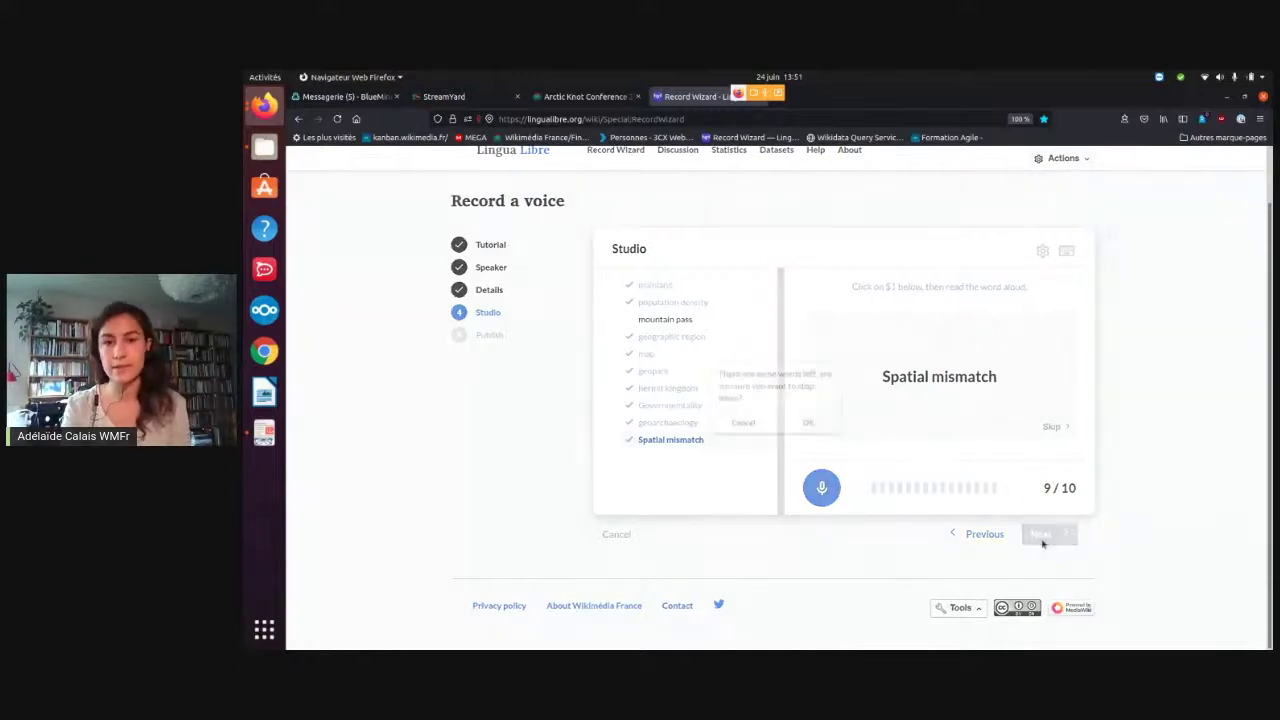
{"action": "left_click", "coordinate": [817, 429]}
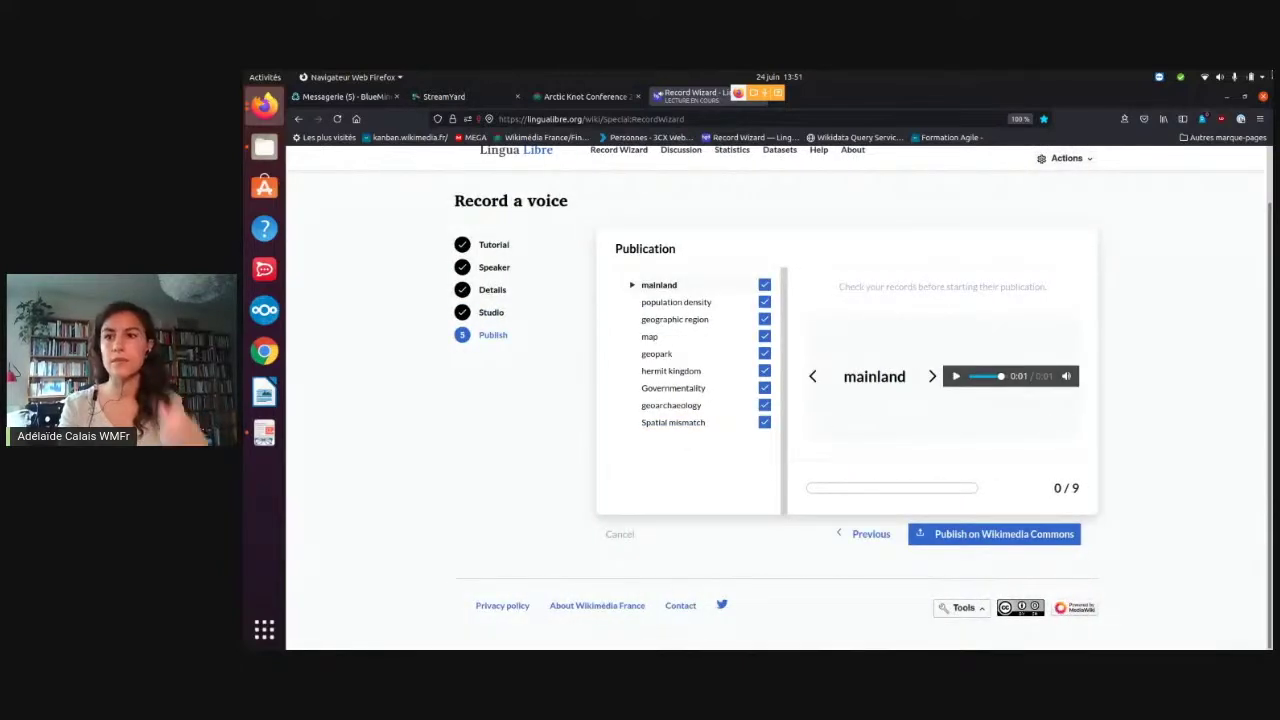
Play through the recordings from "mainland" to "geopark" to check them before publication.
{"action": "left_click", "coordinate": [1240, 77]}
{"action": "left_click", "coordinate": [1177, 337]}
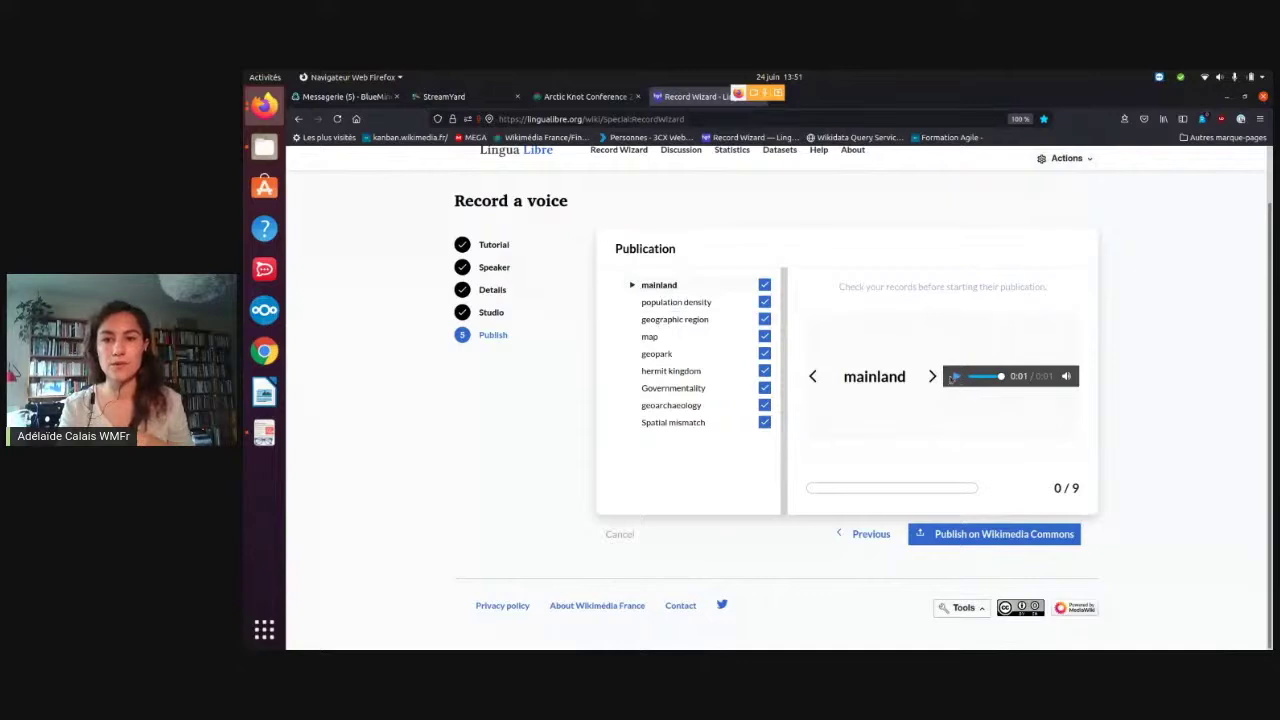
{"action": "left_click", "coordinate": [933, 376]}
{"action": "left_click", "coordinate": [933, 376]}
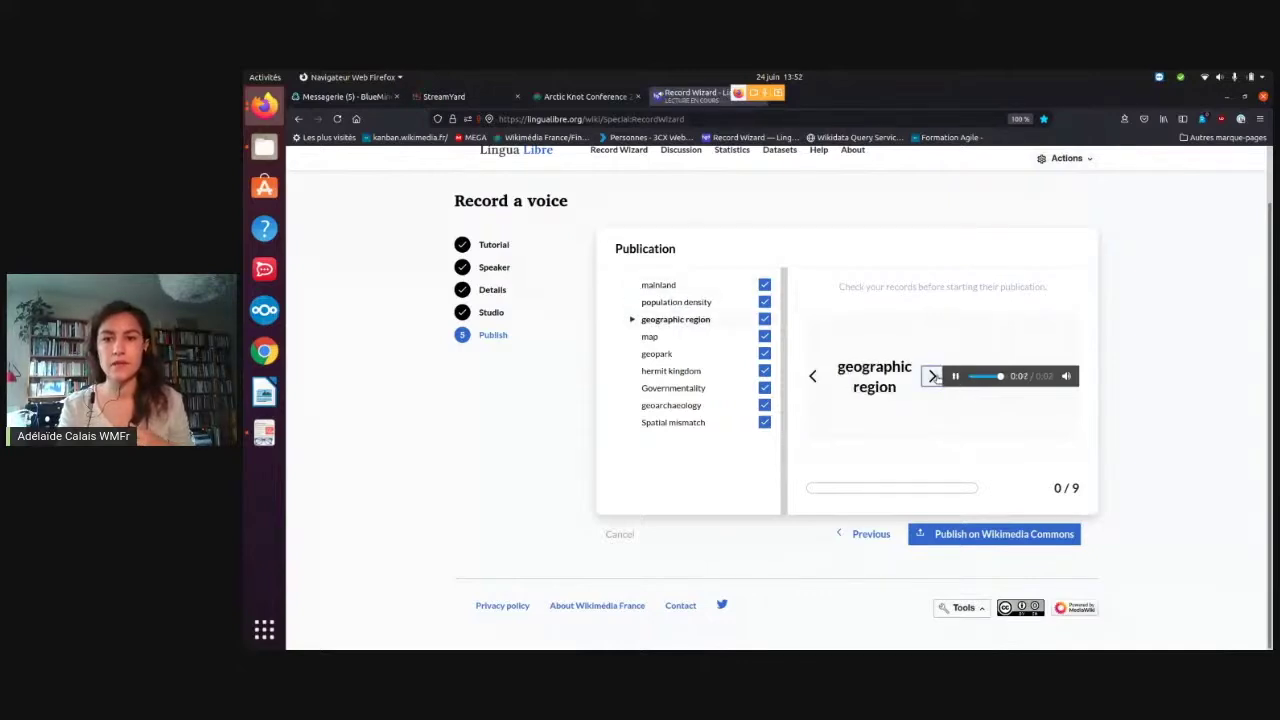
{"action": "left_click", "coordinate": [933, 376]}
{"action": "left_click", "coordinate": [932, 376]}
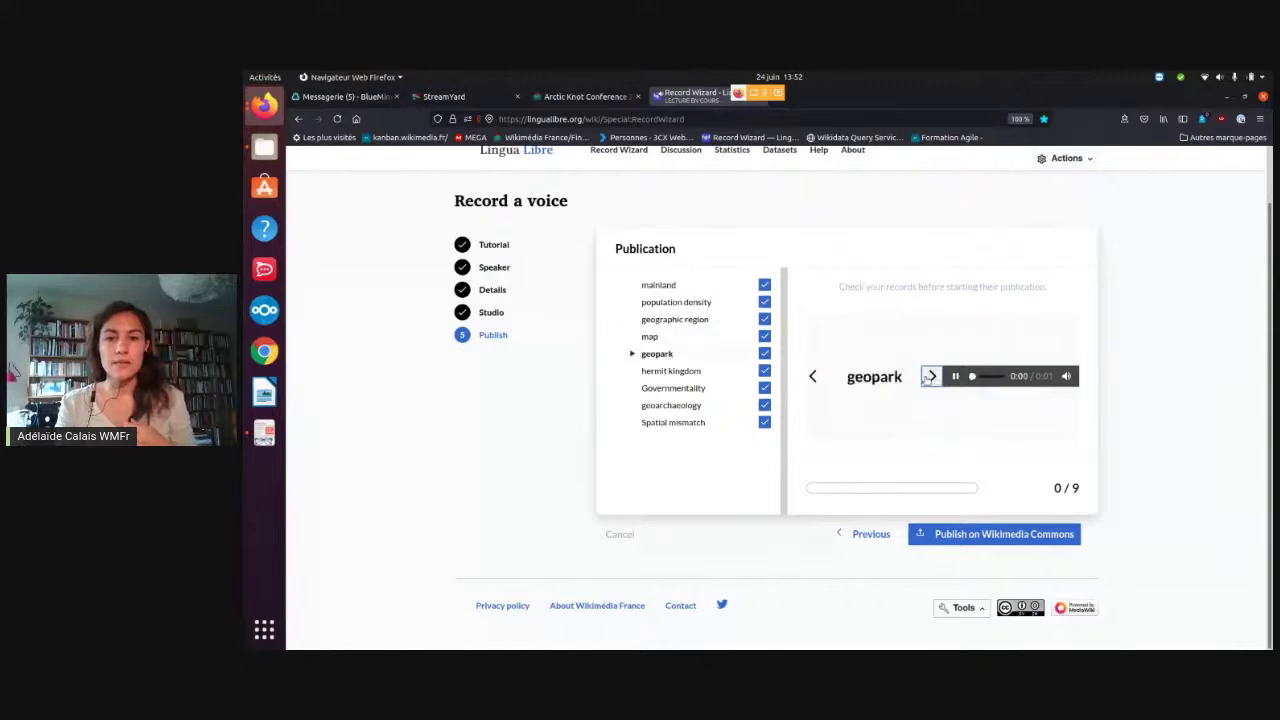
Exclude "hermit kingdom", "Governmentality", "geoarchaeology" and "Spatial mismatch", and publish the other recordings on Wikimedia Commons, retrying the failed upload.
{"action": "left_click", "coordinate": [766, 371]}
{"action": "left_click", "coordinate": [766, 388]}
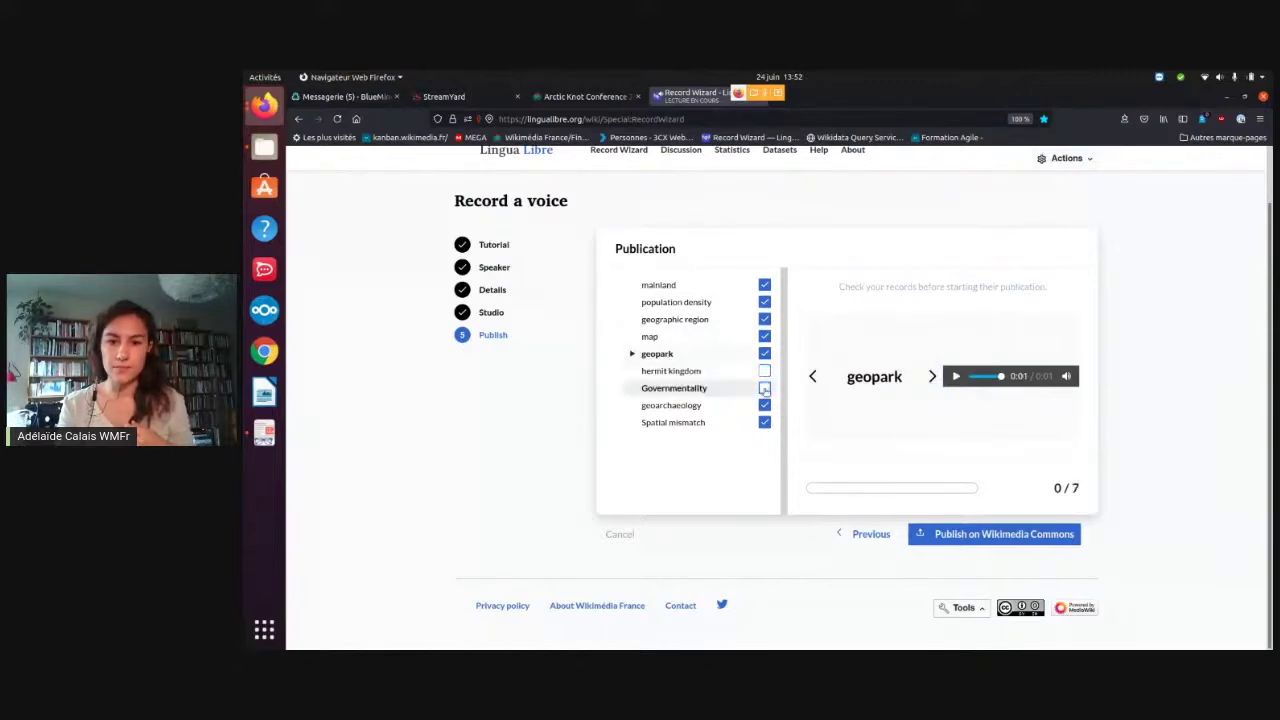
{"action": "left_click", "coordinate": [766, 405]}
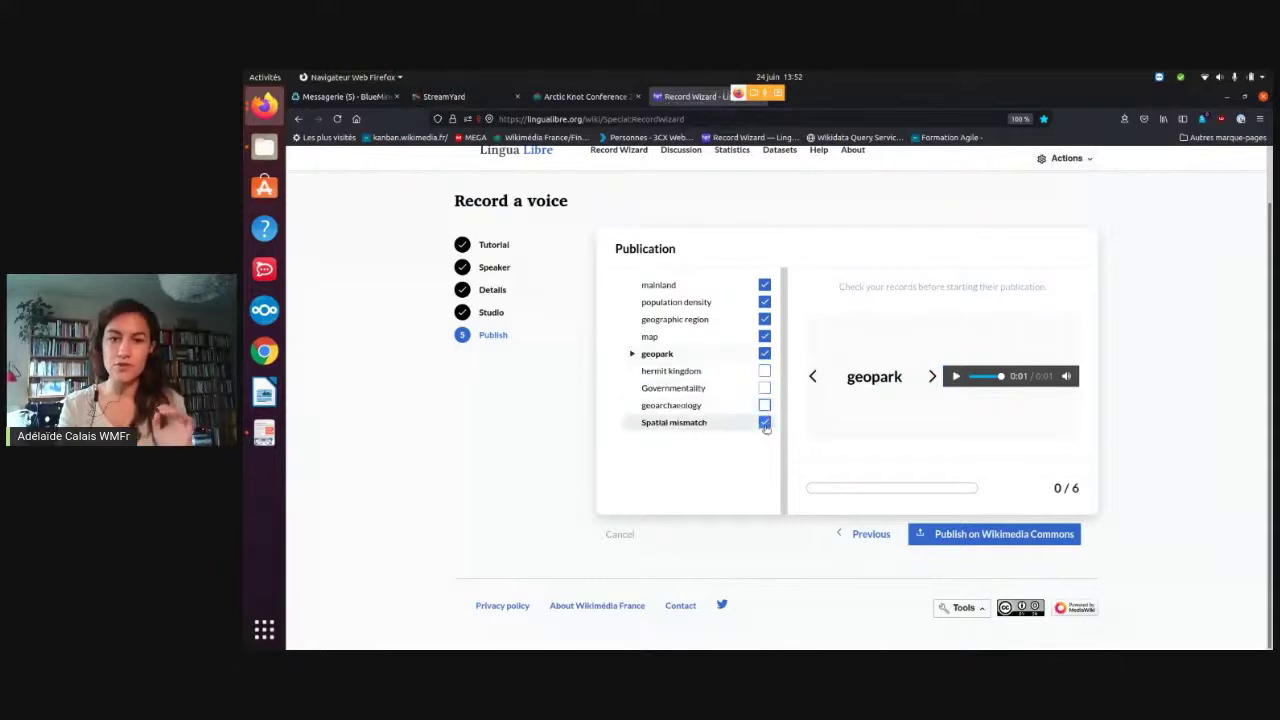
{"action": "left_click", "coordinate": [766, 423]}
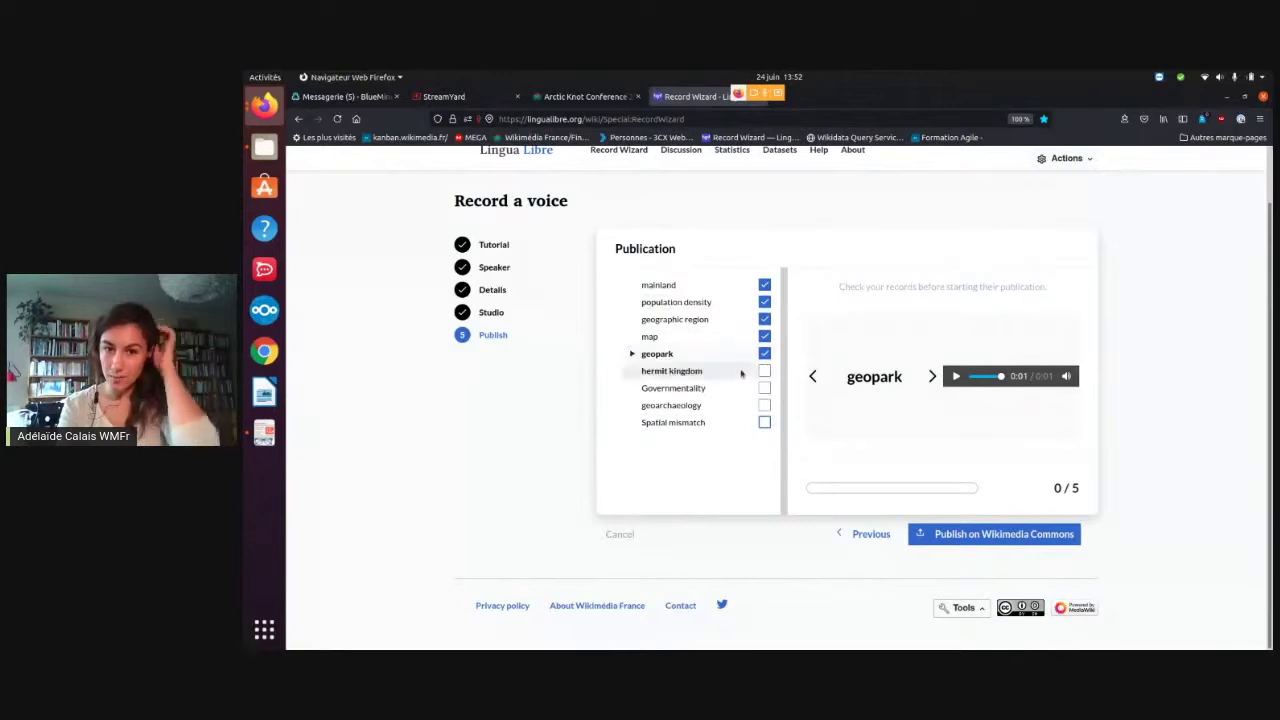
{"action": "left_click", "coordinate": [968, 535]}
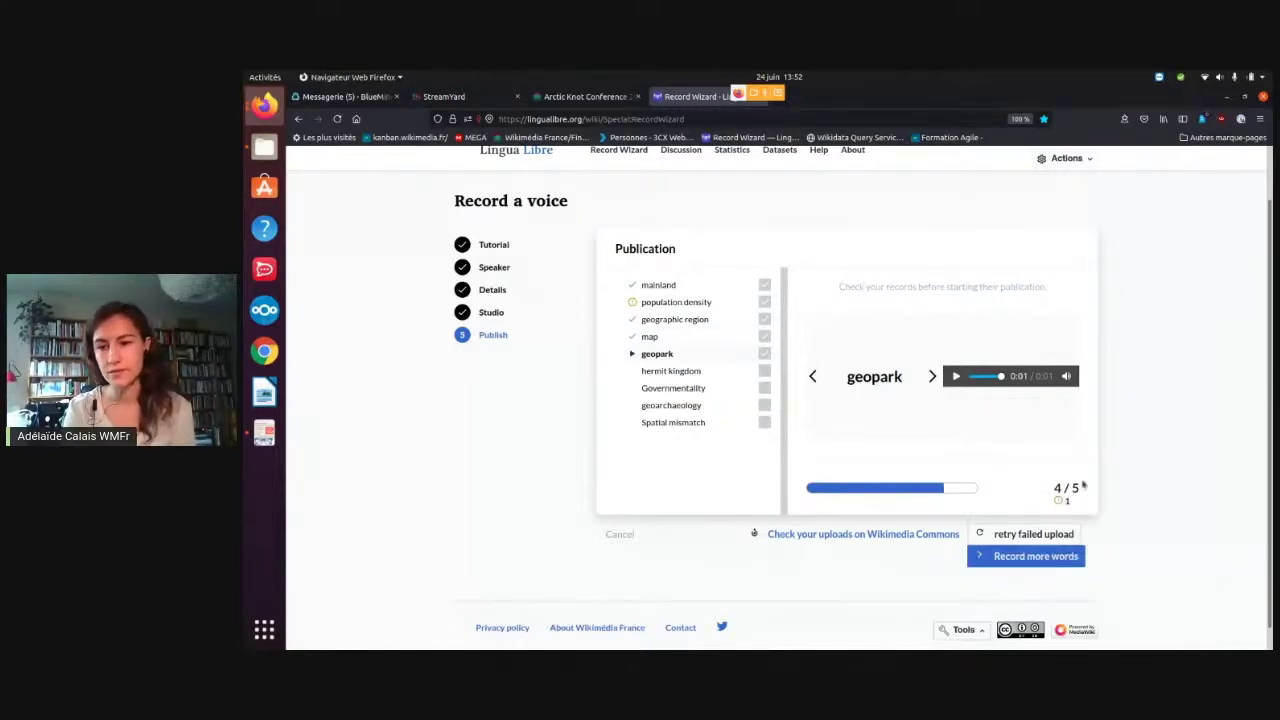
{"action": "left_click", "coordinate": [1033, 540]}
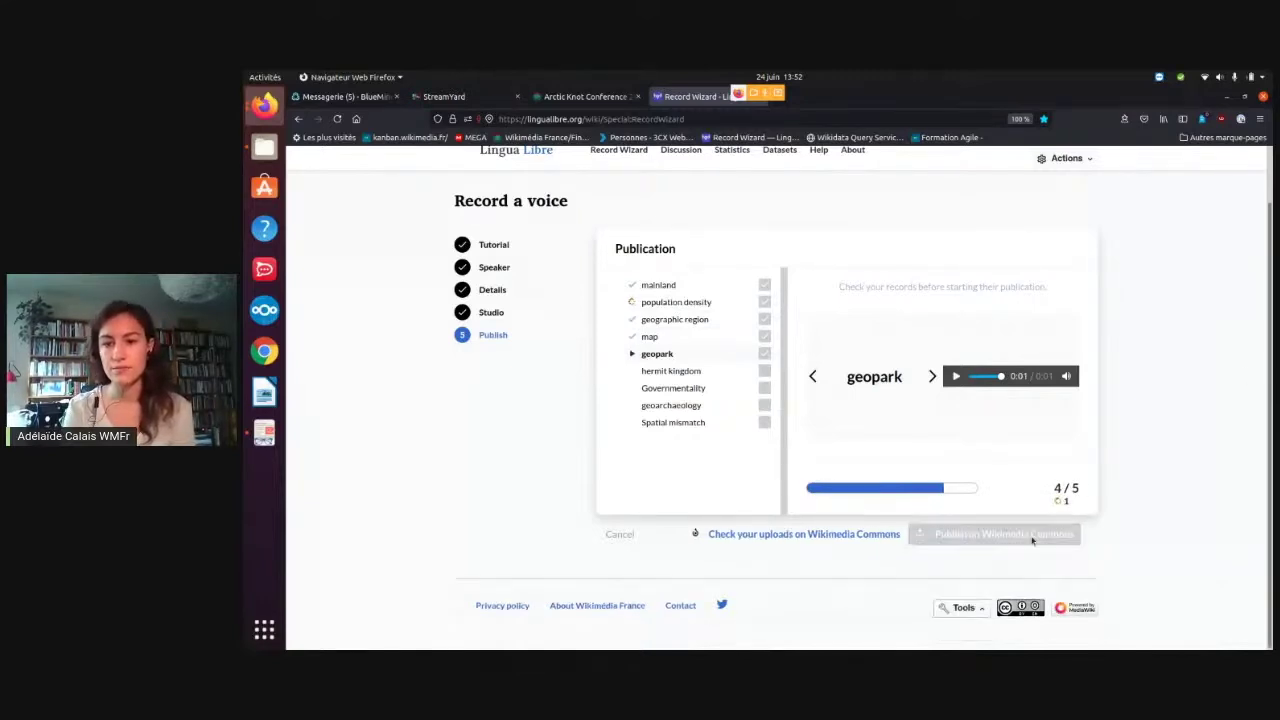
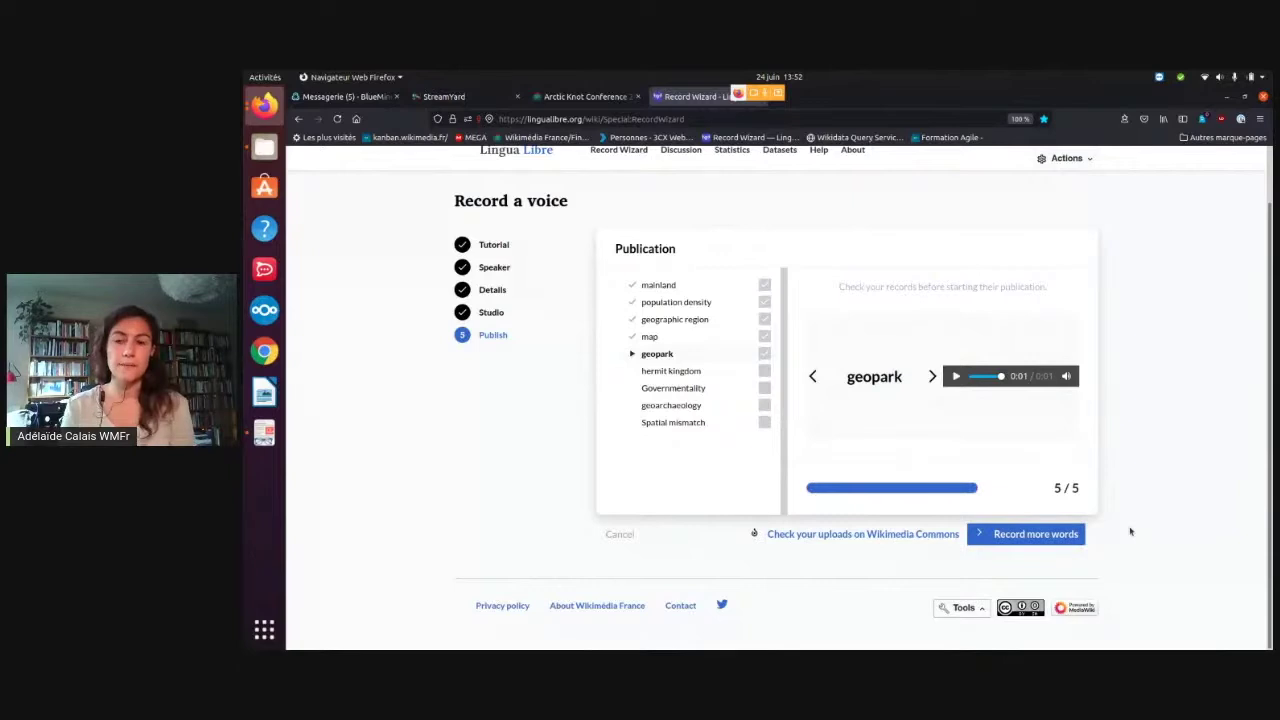
Open the Wikimedia Commons uploads page in a new tab and return the wizard to the word list to record more words.
{"action": "right_click", "coordinate": [924, 534]}
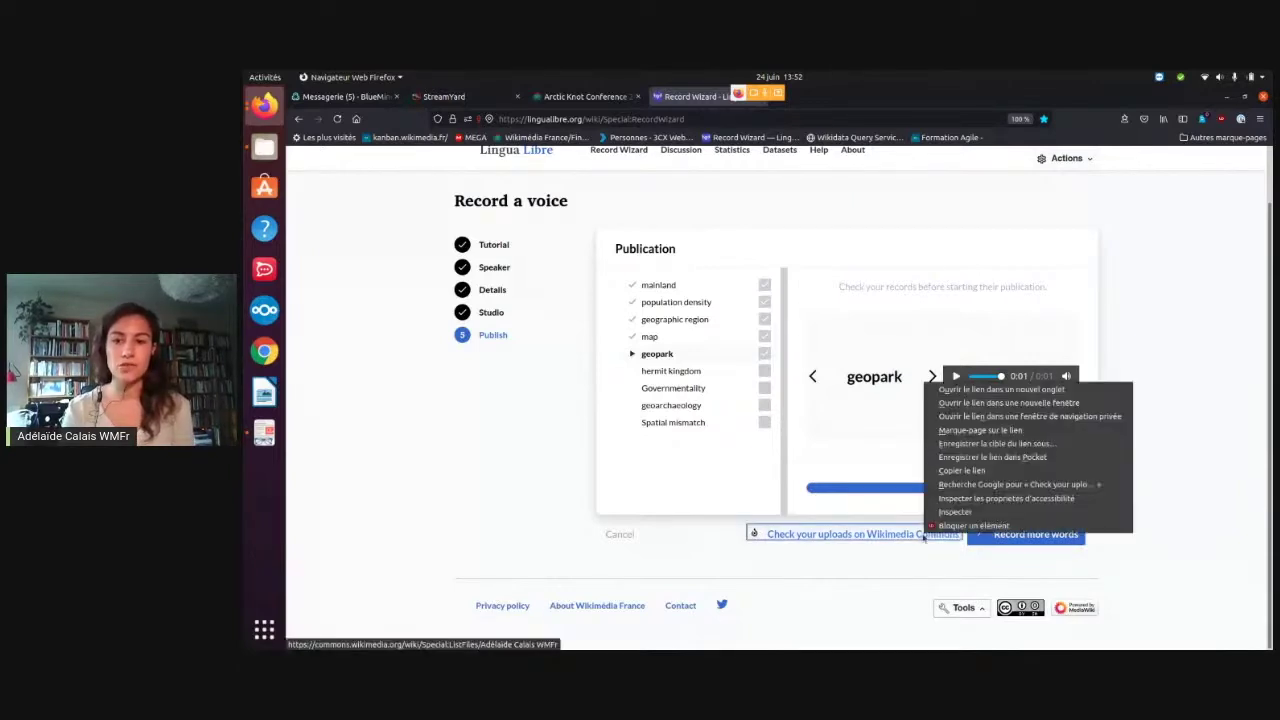
{"action": "left_click", "coordinate": [1053, 390]}
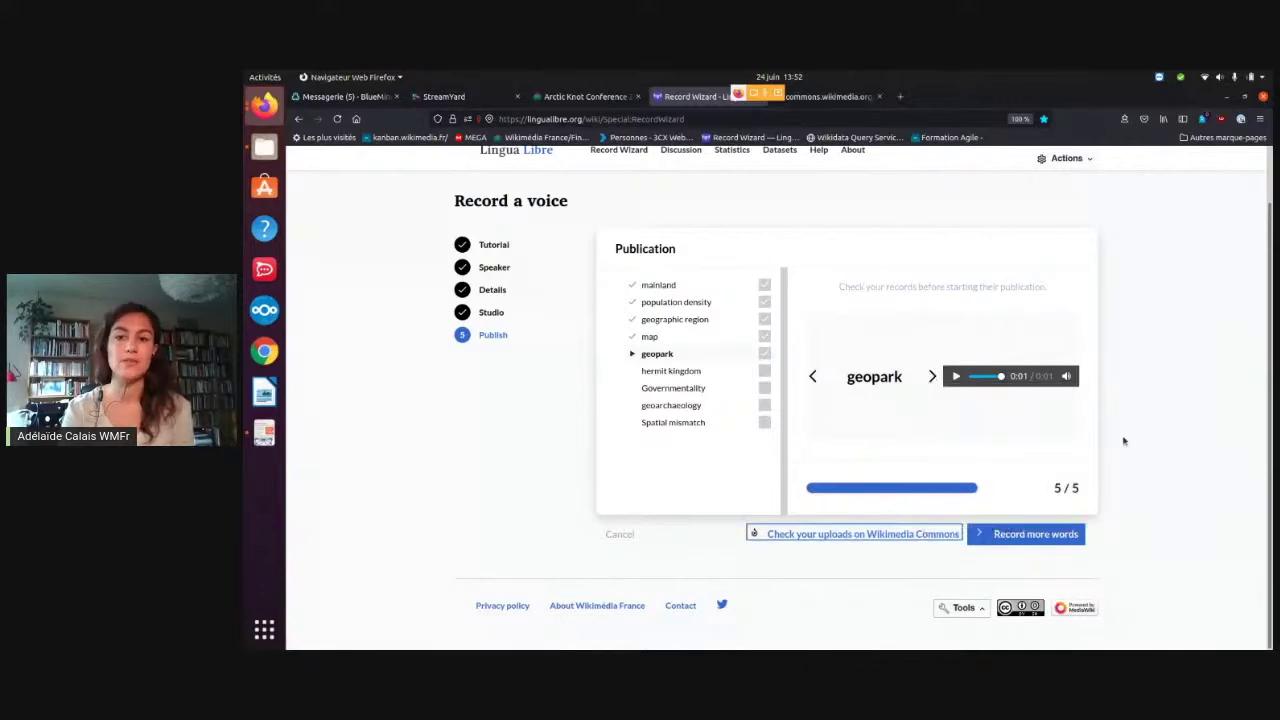
{"action": "left_click", "coordinate": [1052, 537]}
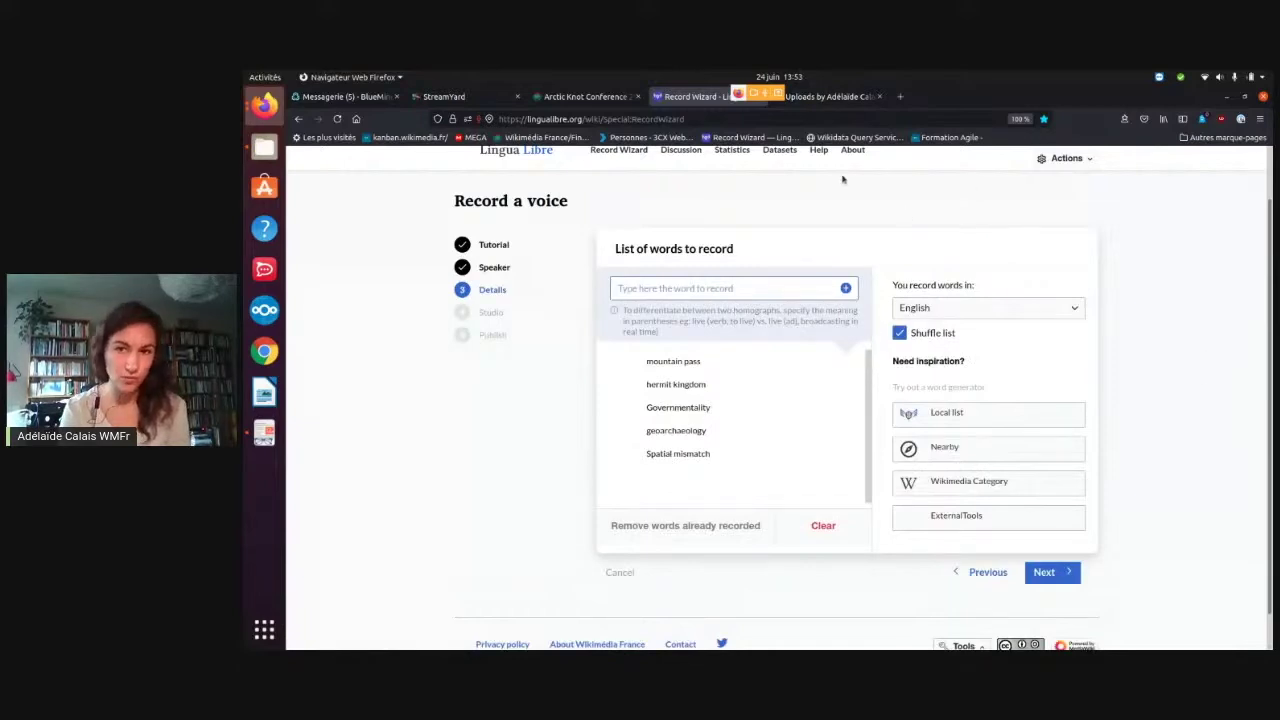
Switch to the Wikimedia Commons uploads page and look through the newly published recordings in the file list.
{"action": "left_click", "coordinate": [838, 96]}
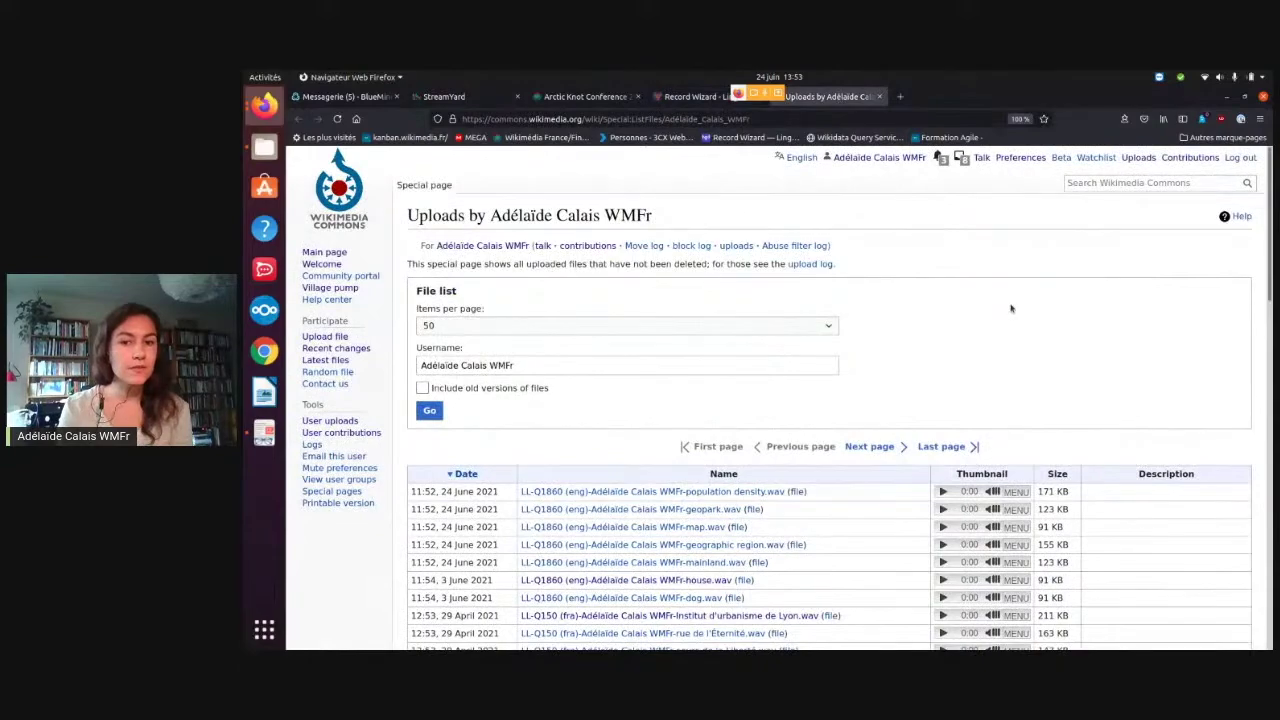
{"action": "scroll", "coordinate": [1010, 308], "scroll_direction": "down", "scroll_amount": 4}
{"action": "scroll", "coordinate": [1010, 308], "scroll_direction": "up", "scroll_amount": 2}
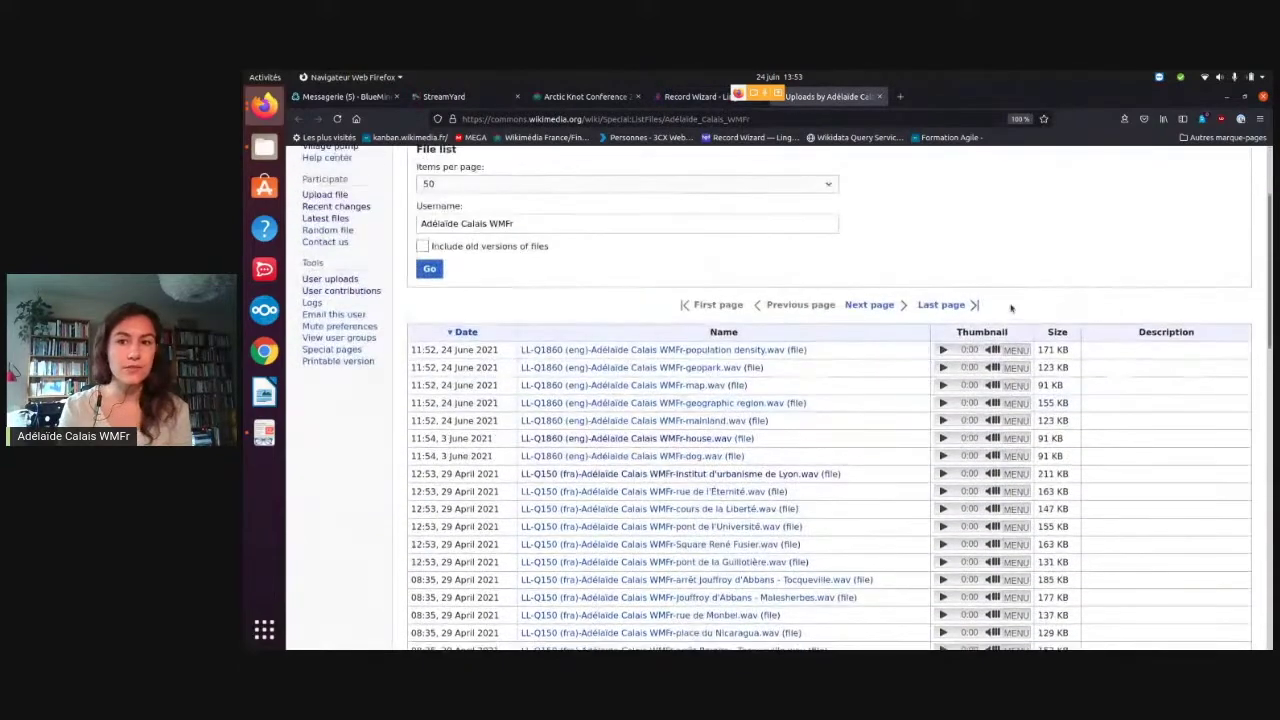
{"action": "scroll", "coordinate": [1010, 308], "scroll_direction": "up", "scroll_amount": 1}
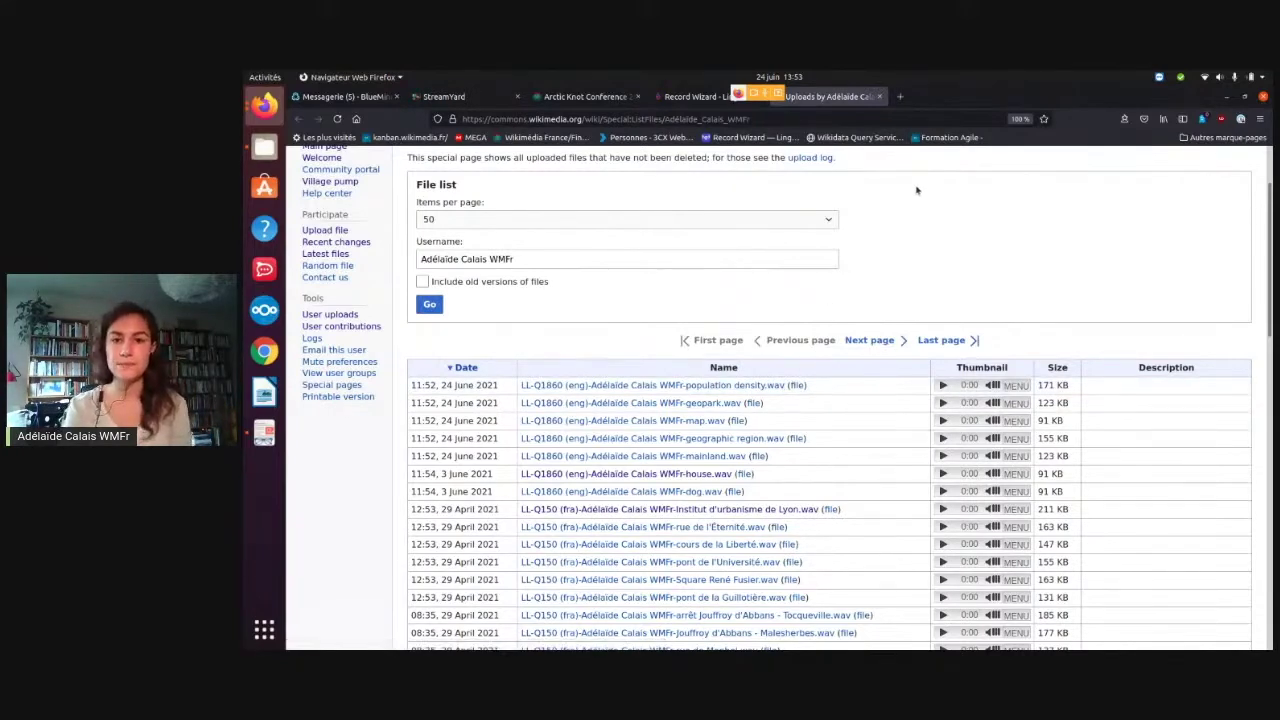
{"action": "scroll", "coordinate": [852, 240], "scroll_direction": "up", "scroll_amount": 1}
{"action": "scroll", "coordinate": [731, 200], "scroll_direction": "up", "scroll_amount": 1}
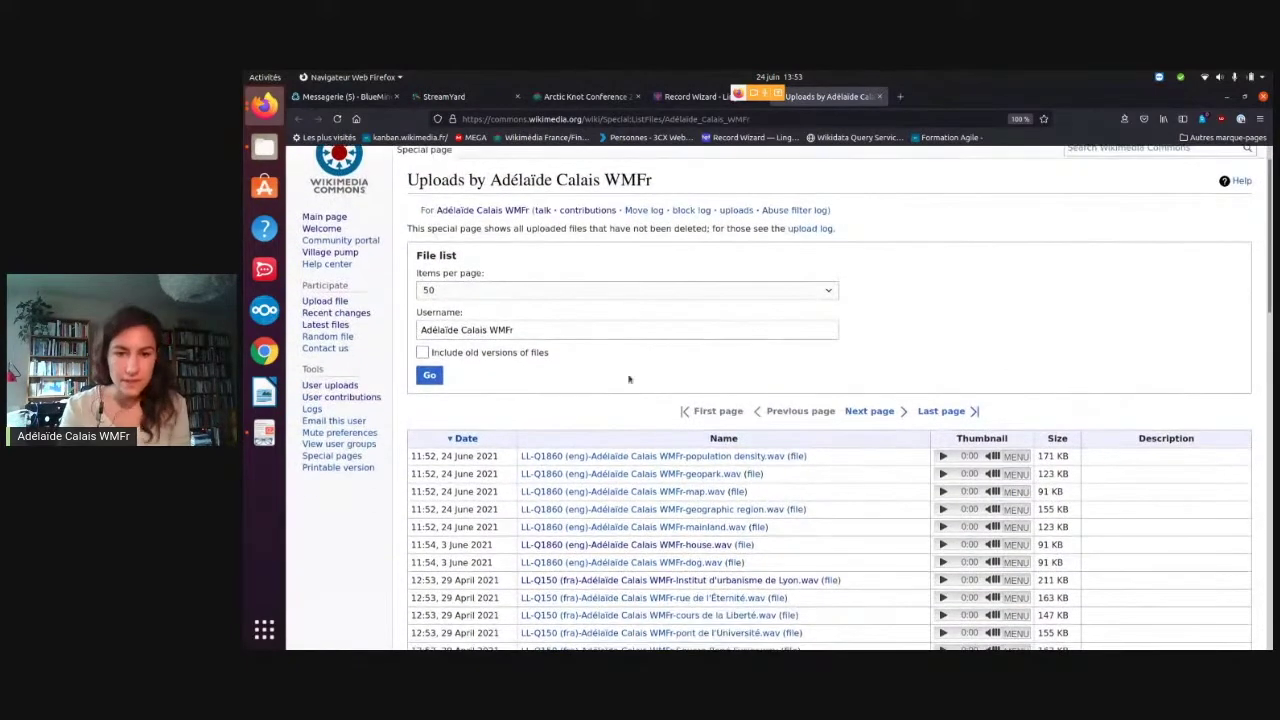
Open the file page of the "population density" recording and examine its description, licensing and file history.
{"action": "left_click", "coordinate": [614, 453]}
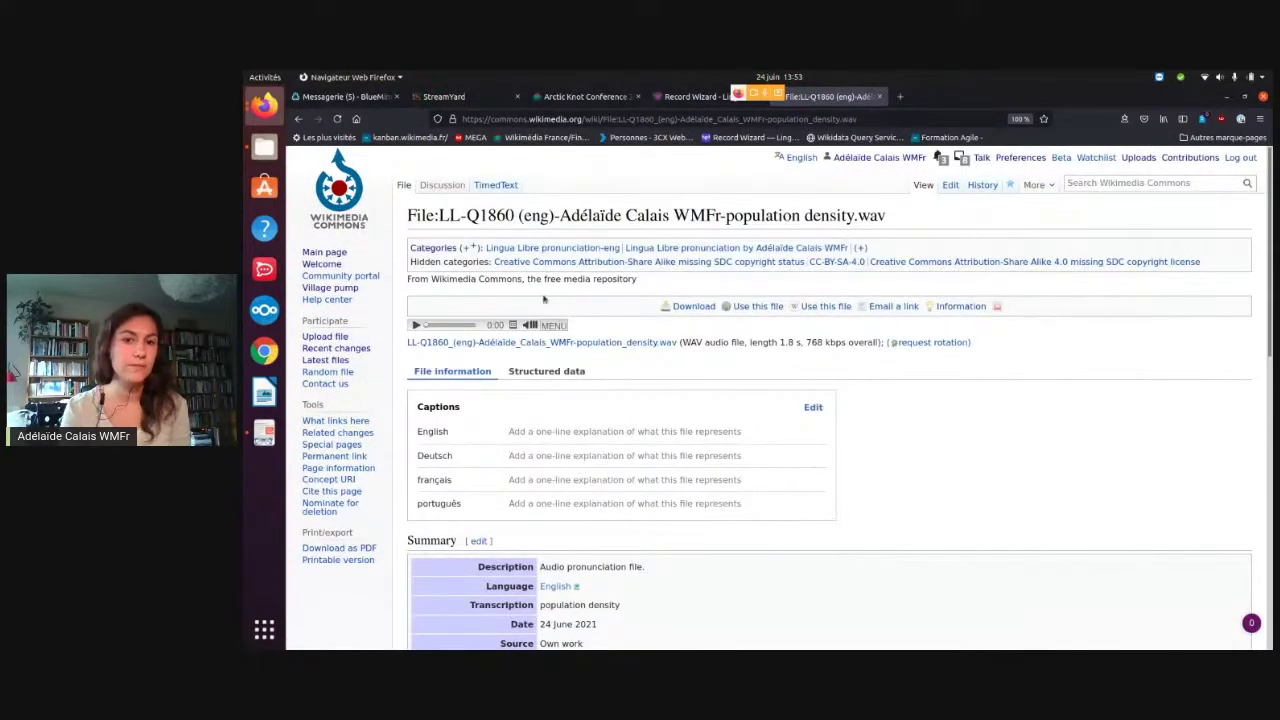
{"action": "scroll", "coordinate": [544, 298], "scroll_direction": "down", "scroll_amount": 5}
{"action": "scroll", "coordinate": [544, 298], "scroll_direction": "down", "scroll_amount": 3}
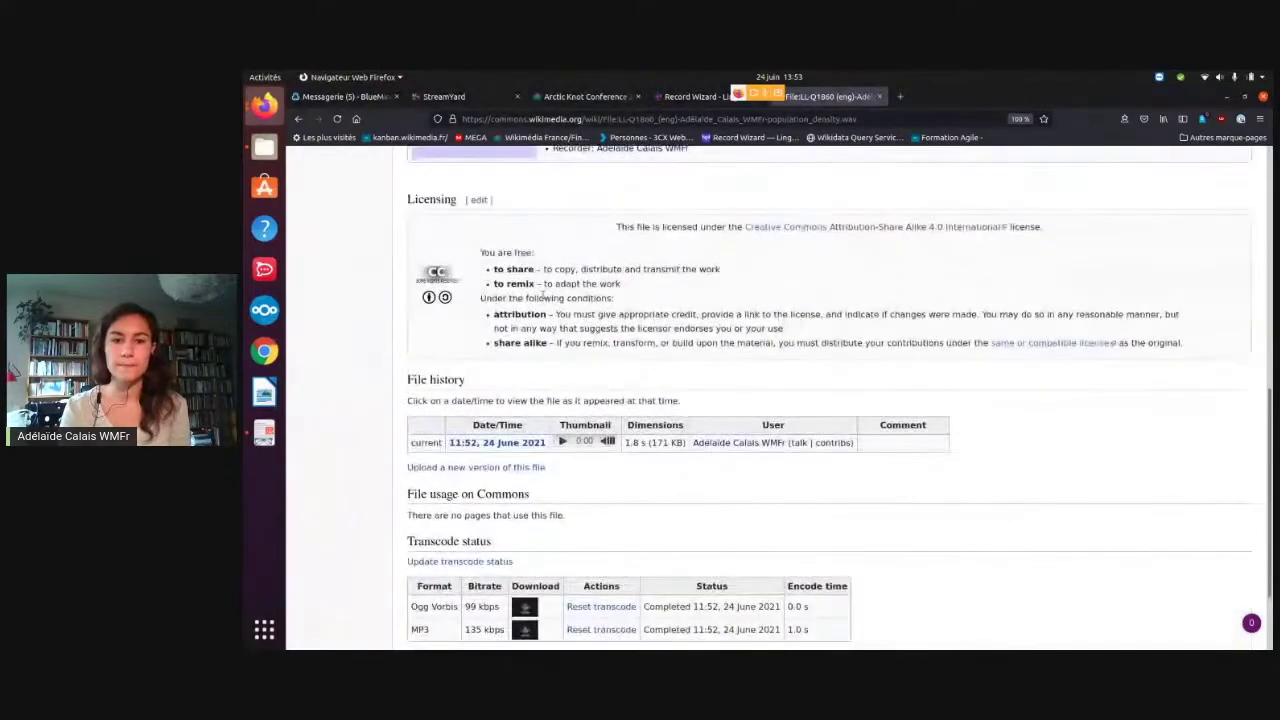
Return to the Record Wizard page and move its browser tab after the "population density" file page's tab.
{"action": "scroll", "coordinate": [544, 298], "scroll_direction": "up", "scroll_amount": 10}
{"action": "left_click", "coordinate": [700, 97]}
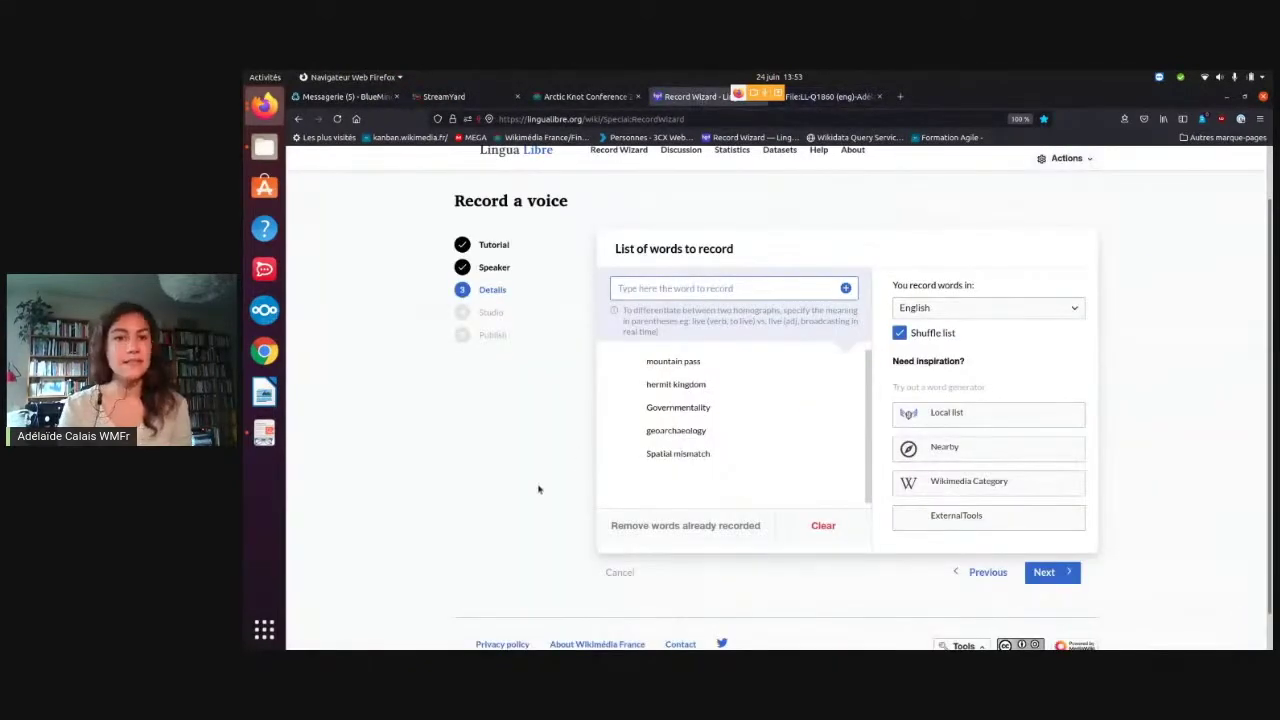
{"action": "left_click_drag", "start_coordinate": [690, 100], "coordinate": [913, 96]}
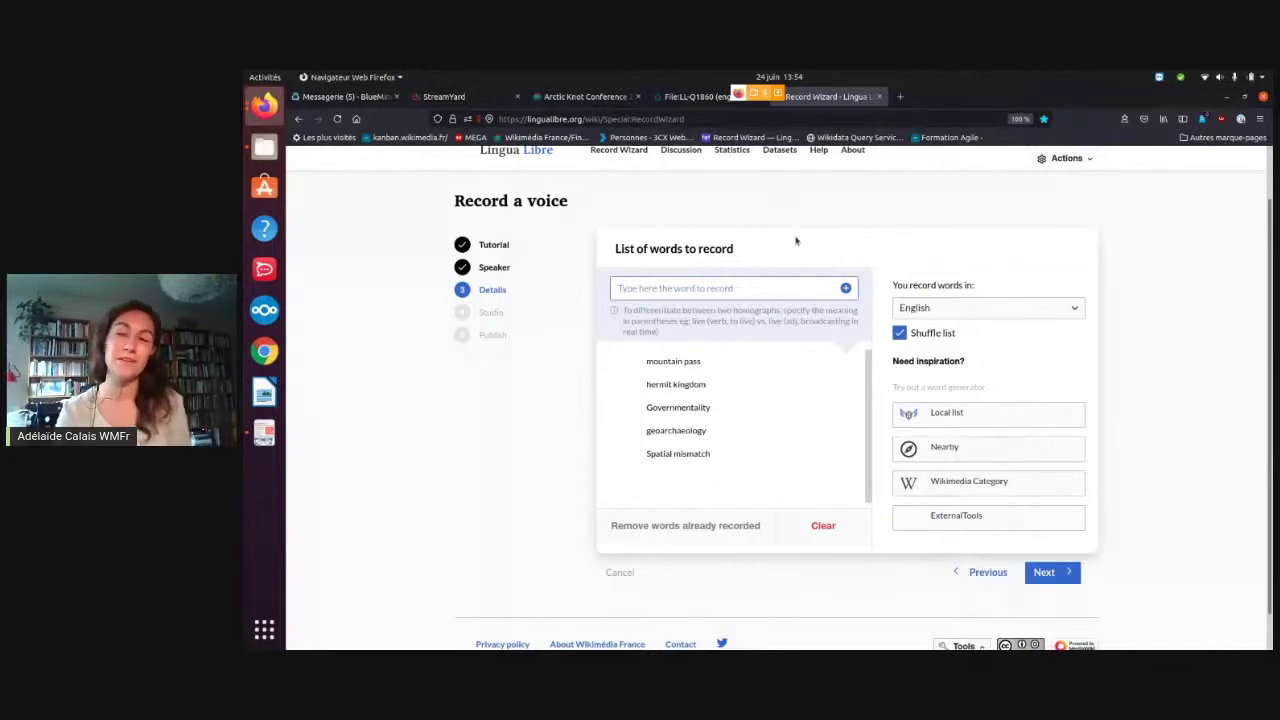
{"action": "scroll", "coordinate": [796, 240], "scroll_direction": "up", "scroll_amount": 1}
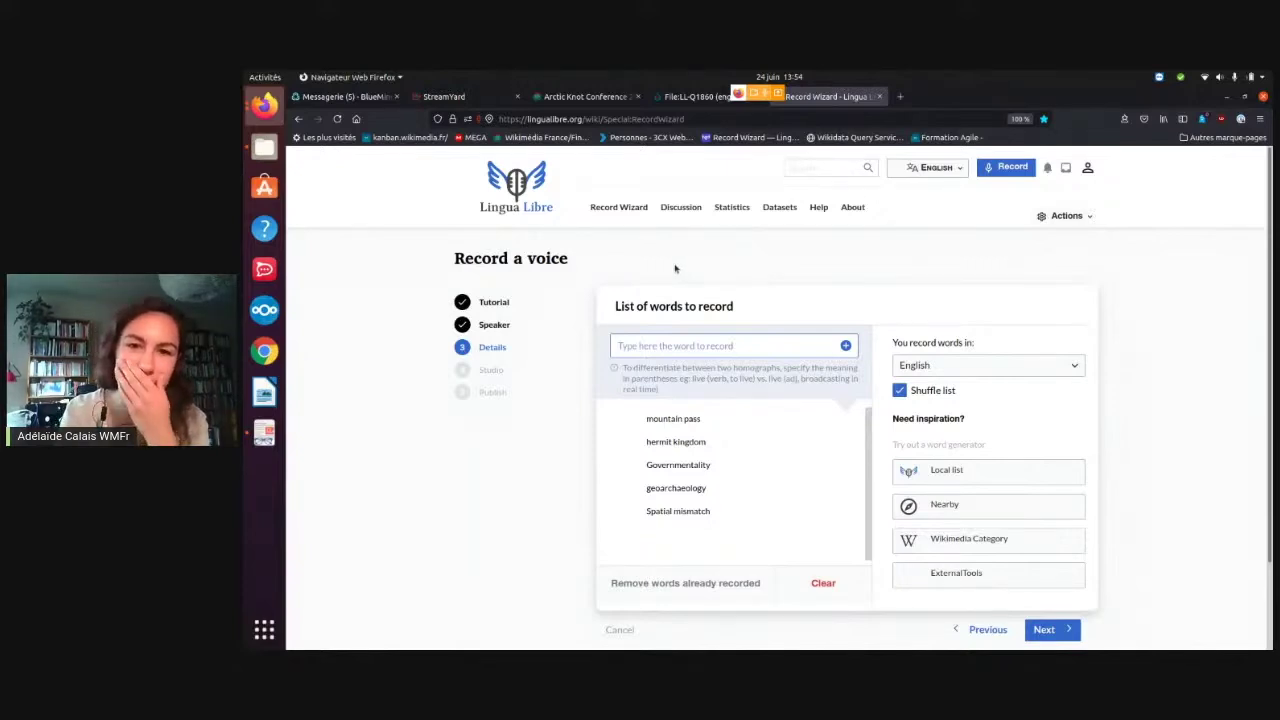
Open Lingua Libre's discussion page and look through the Chat room's introduction, table of contents and FAQ.
{"action": "left_click", "coordinate": [684, 212]}
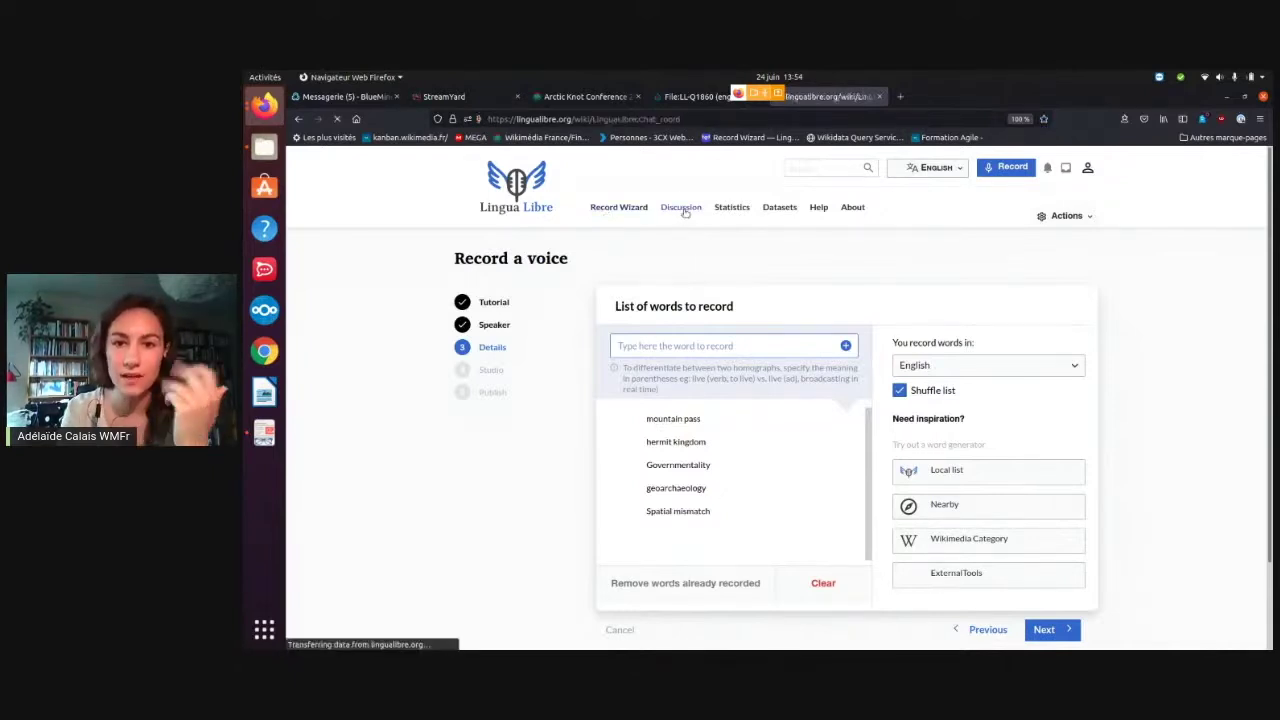
{"action": "scroll", "coordinate": [663, 355], "scroll_direction": "down", "scroll_amount": 3}
{"action": "scroll", "coordinate": [663, 359], "scroll_direction": "down", "scroll_amount": 2}
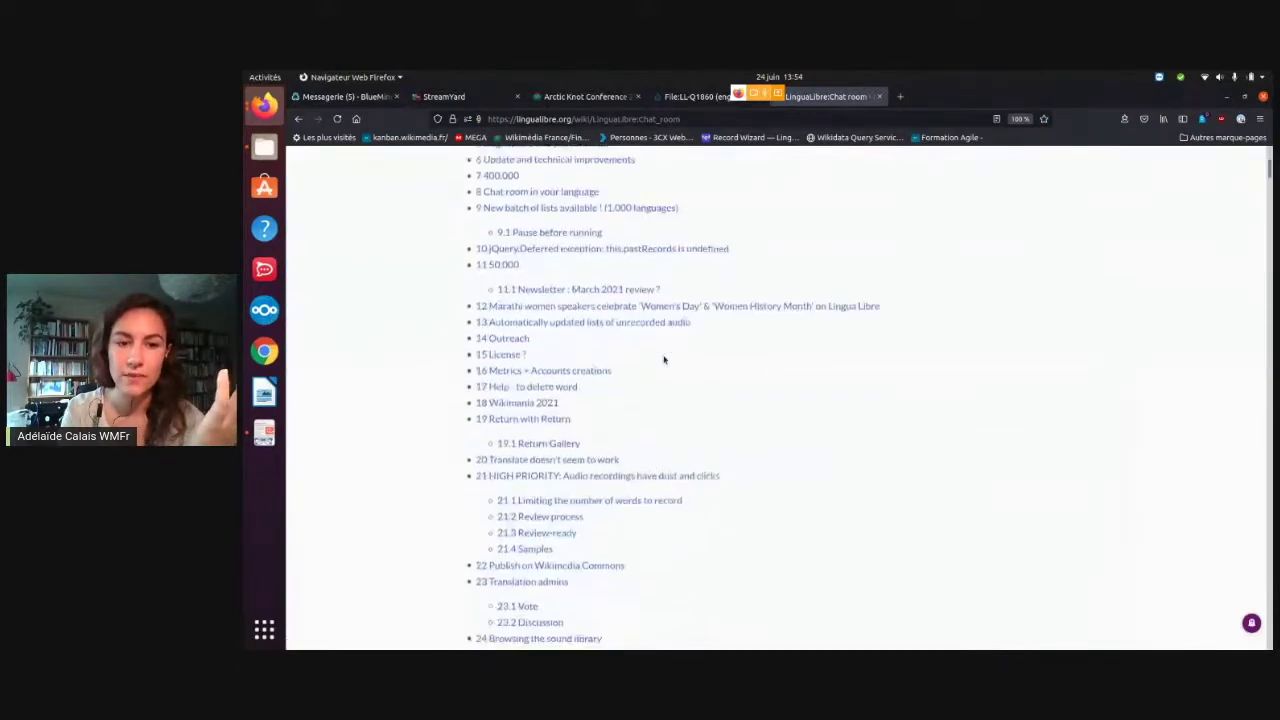
{"action": "scroll", "coordinate": [663, 355], "scroll_direction": "up", "scroll_amount": 5}
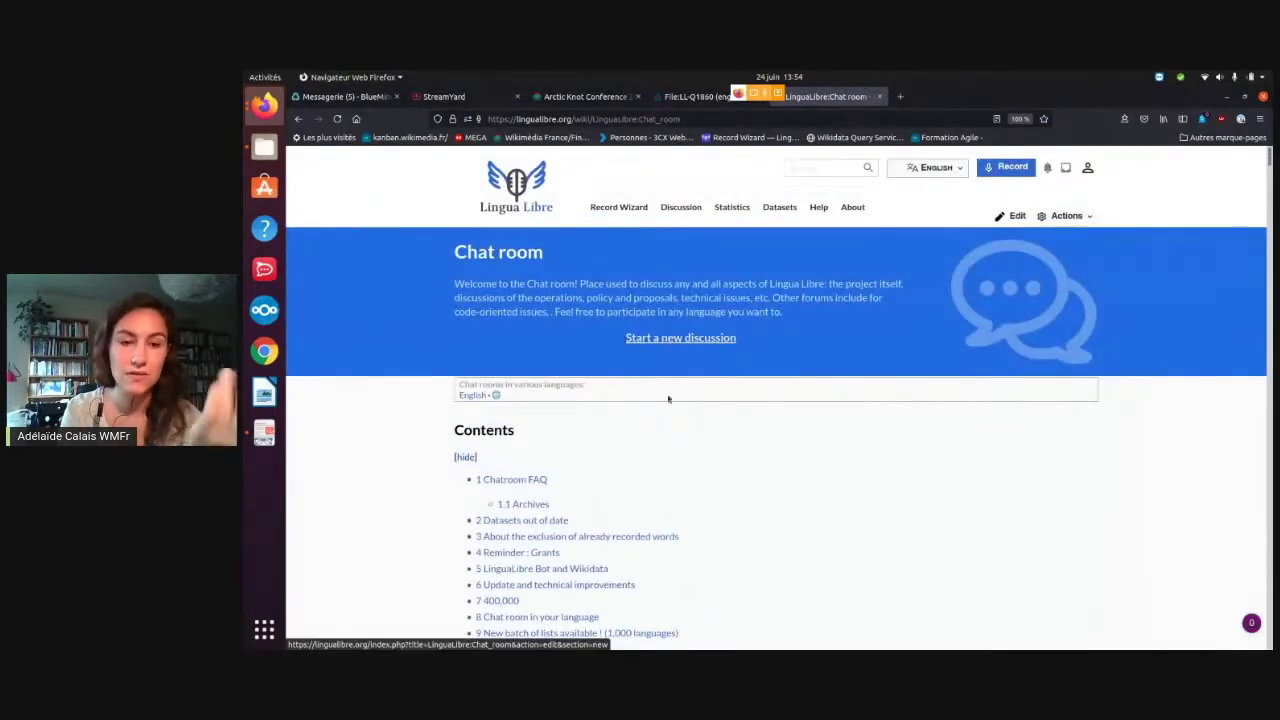
{"action": "scroll", "coordinate": [667, 410], "scroll_direction": "down", "scroll_amount": 3}
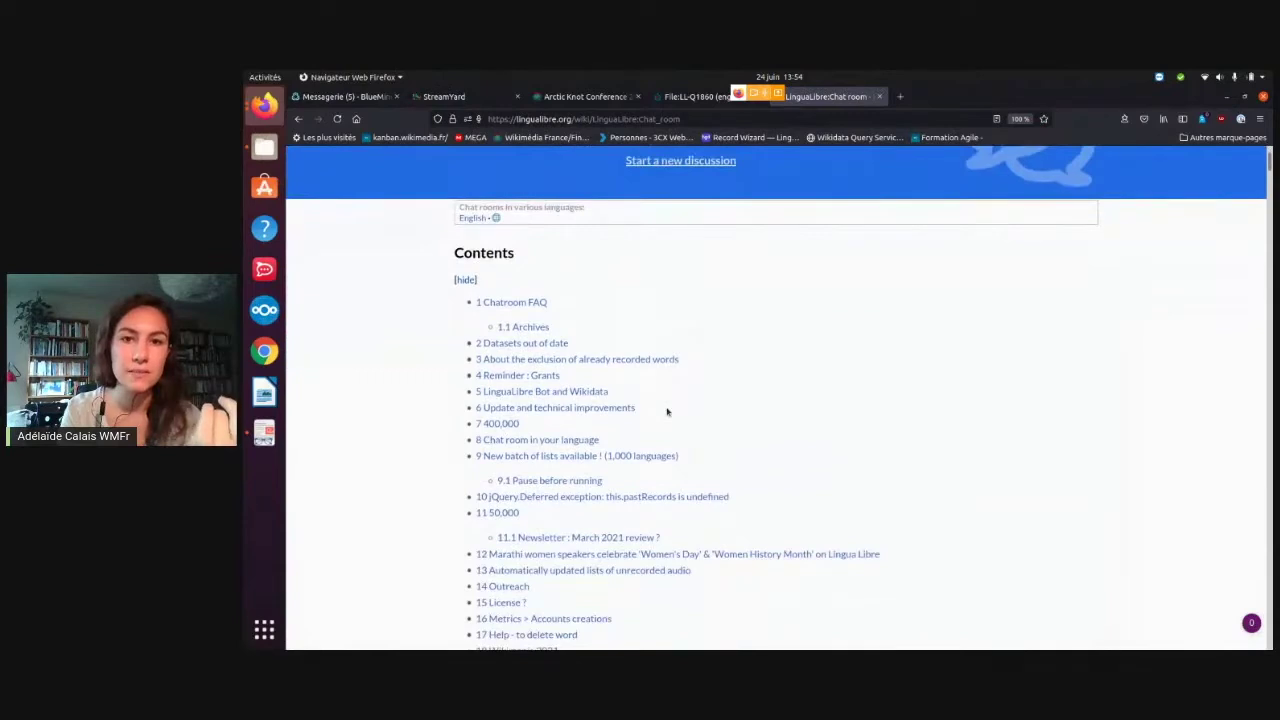
{"action": "scroll", "coordinate": [667, 411], "scroll_direction": "down", "scroll_amount": 9}
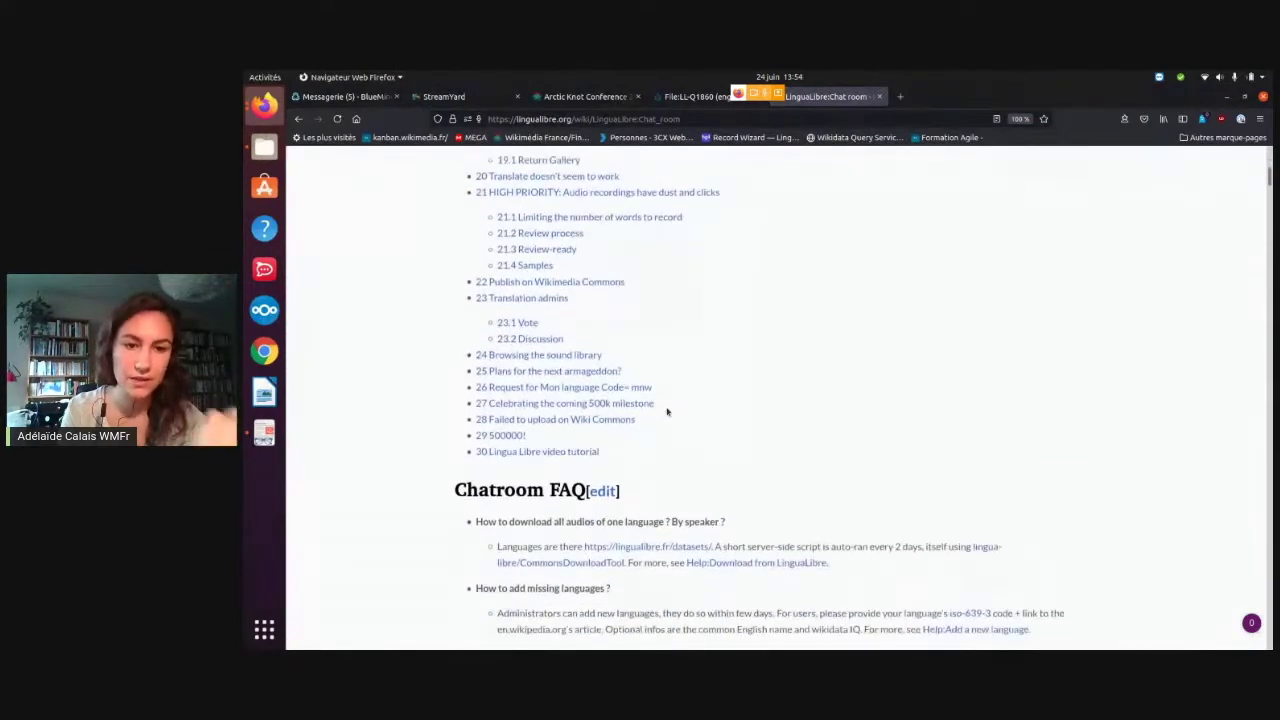
{"action": "scroll", "coordinate": [667, 411], "scroll_direction": "up", "scroll_amount": 2}
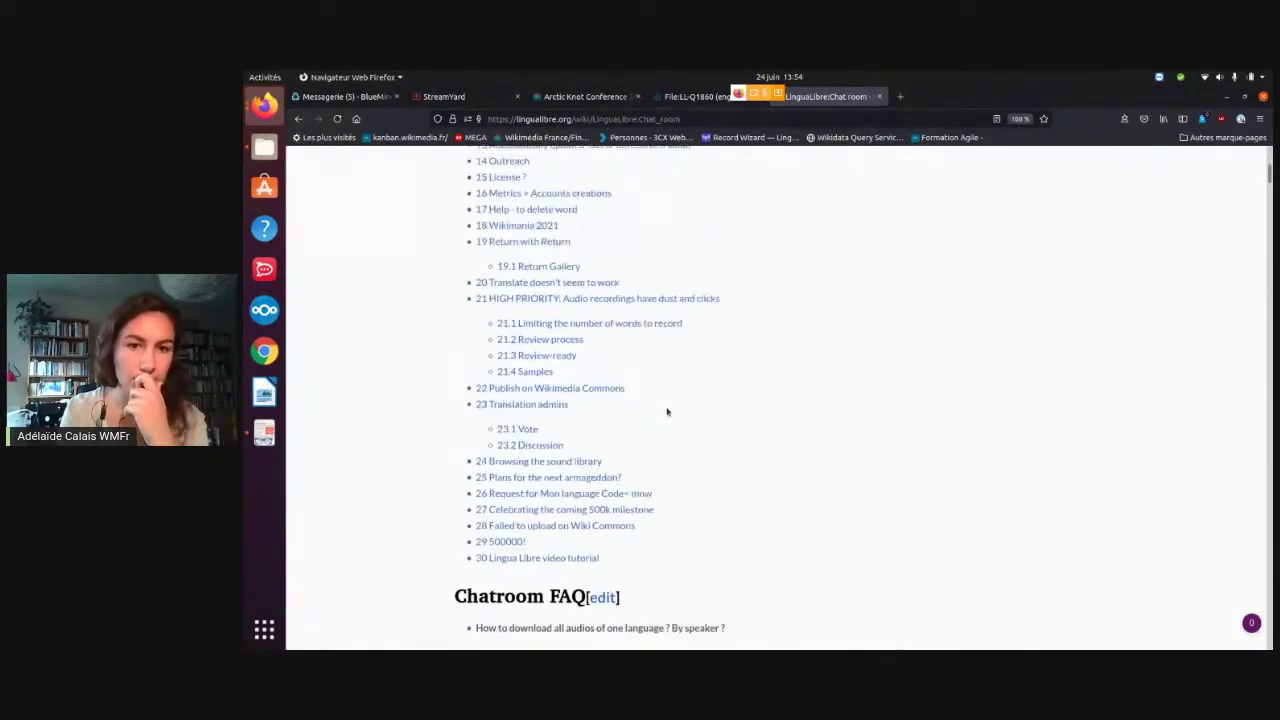
{"action": "scroll", "coordinate": [667, 411], "scroll_direction": "up", "scroll_amount": 10}
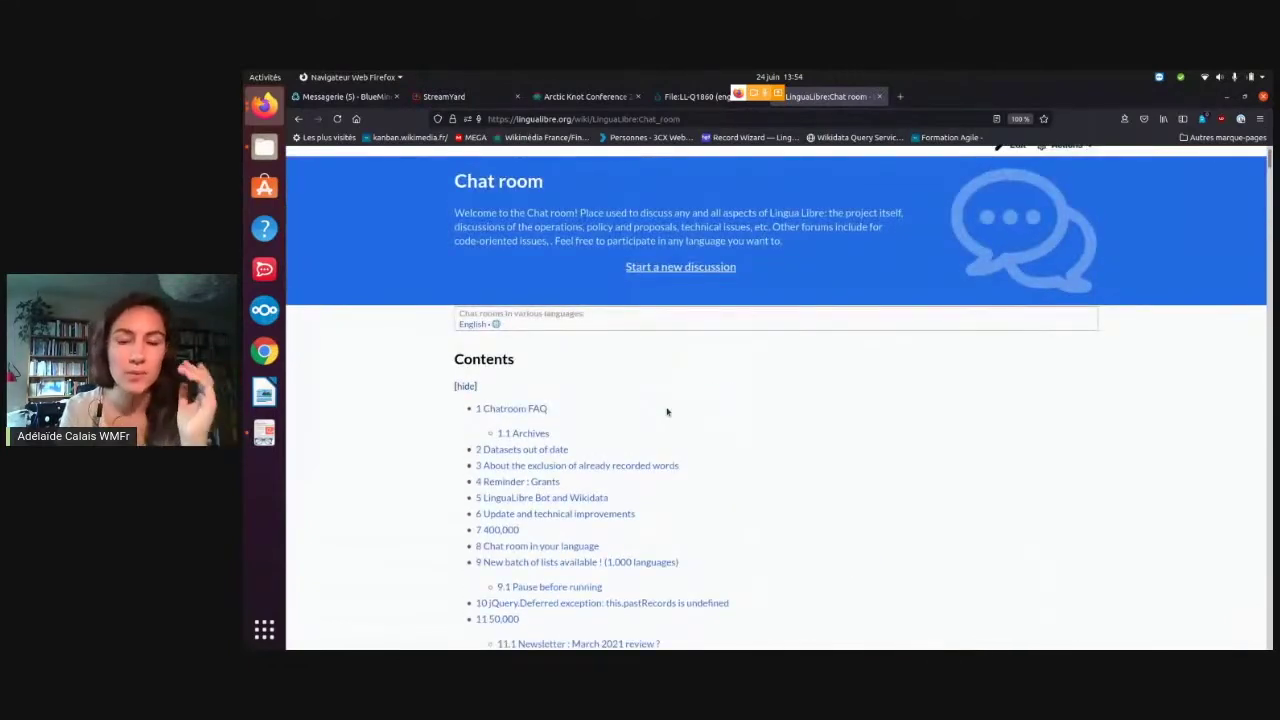
{"action": "scroll", "coordinate": [652, 405], "scroll_direction": "up", "scroll_amount": 2}
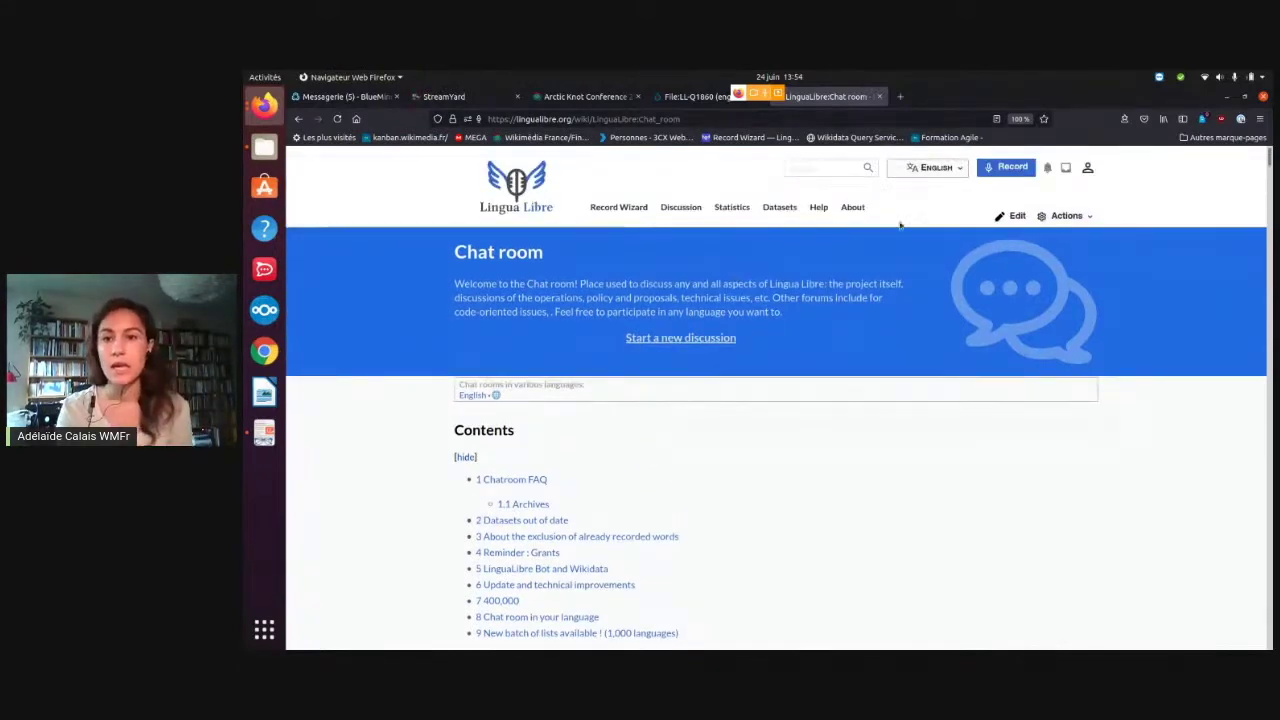
Open Lingua Libre's statistics page and look over its sections from global stats to the most prolific speakers.
{"action": "left_click", "coordinate": [735, 208]}
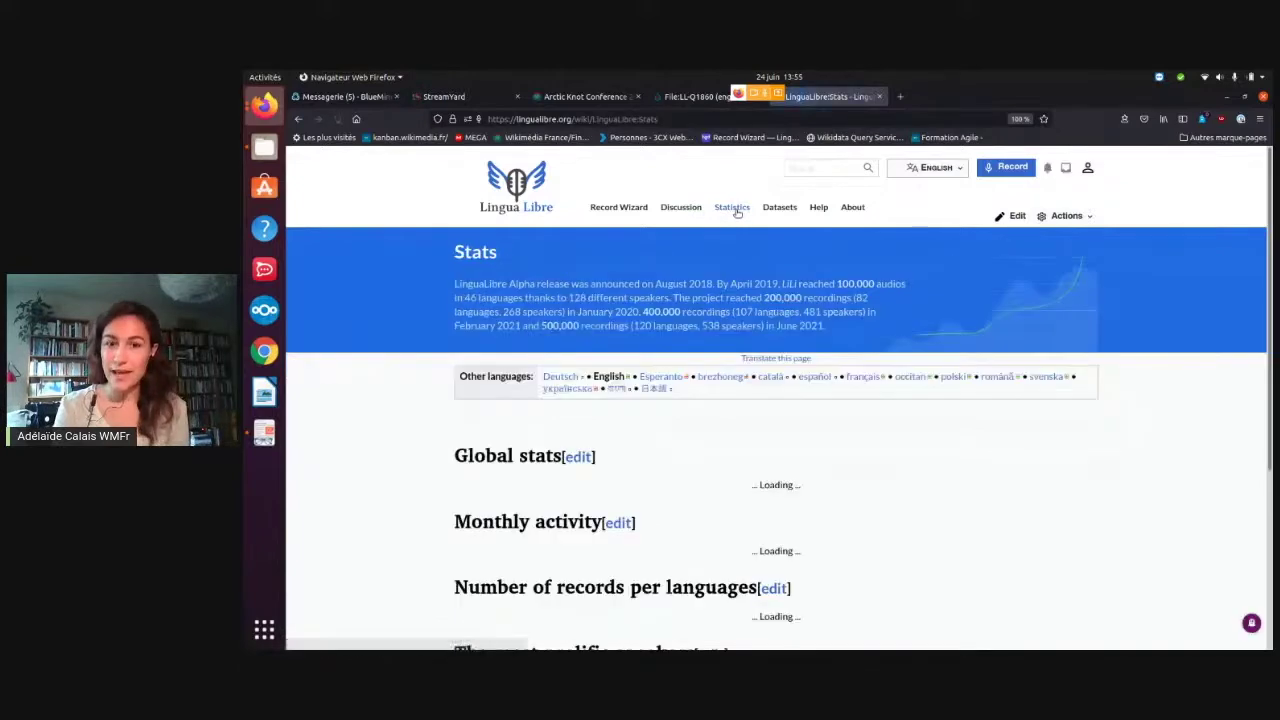
{"action": "scroll", "coordinate": [731, 392], "scroll_direction": "down", "scroll_amount": 5}
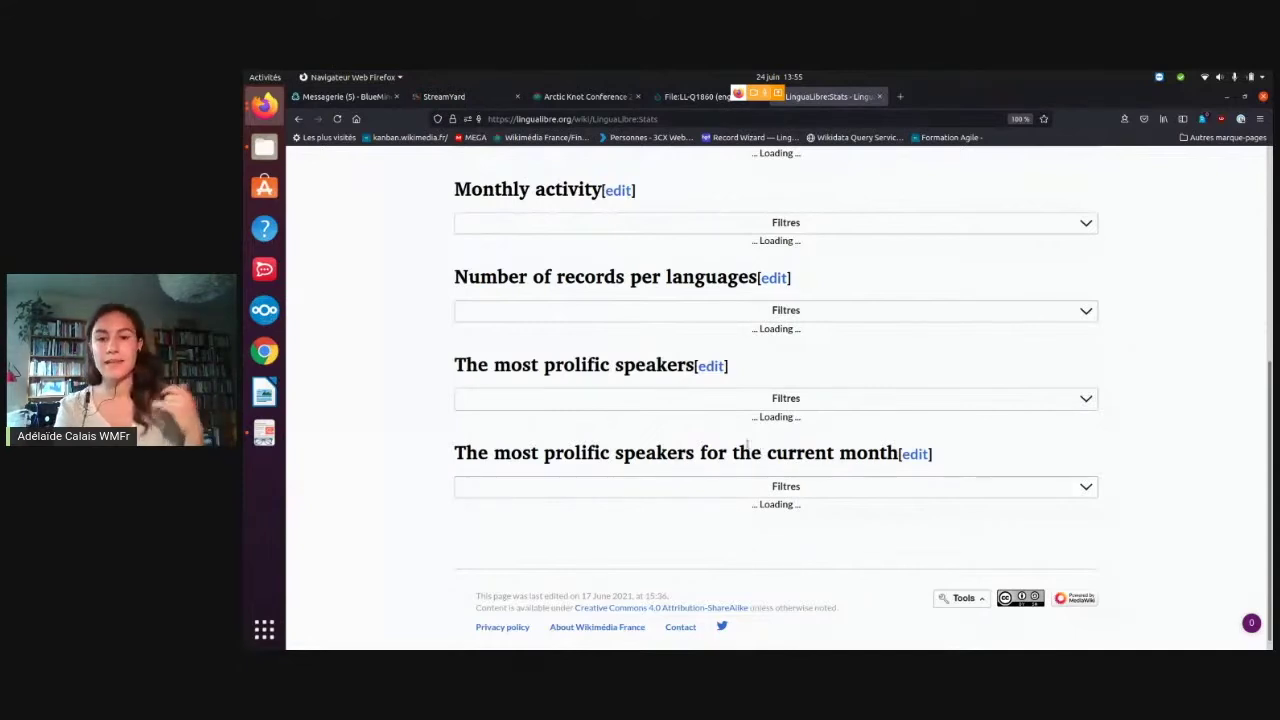
{"action": "scroll", "coordinate": [747, 445], "scroll_direction": "up", "scroll_amount": 5}
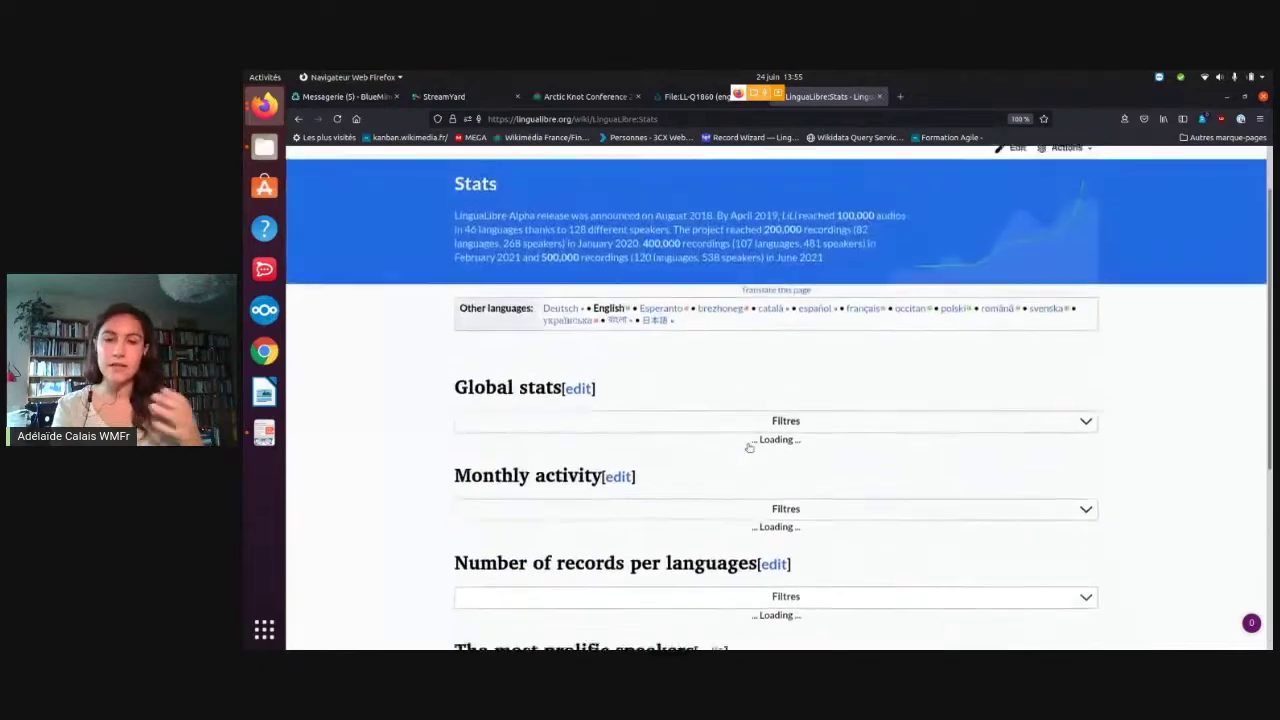
{"action": "scroll", "coordinate": [747, 443], "scroll_direction": "down", "scroll_amount": 2}
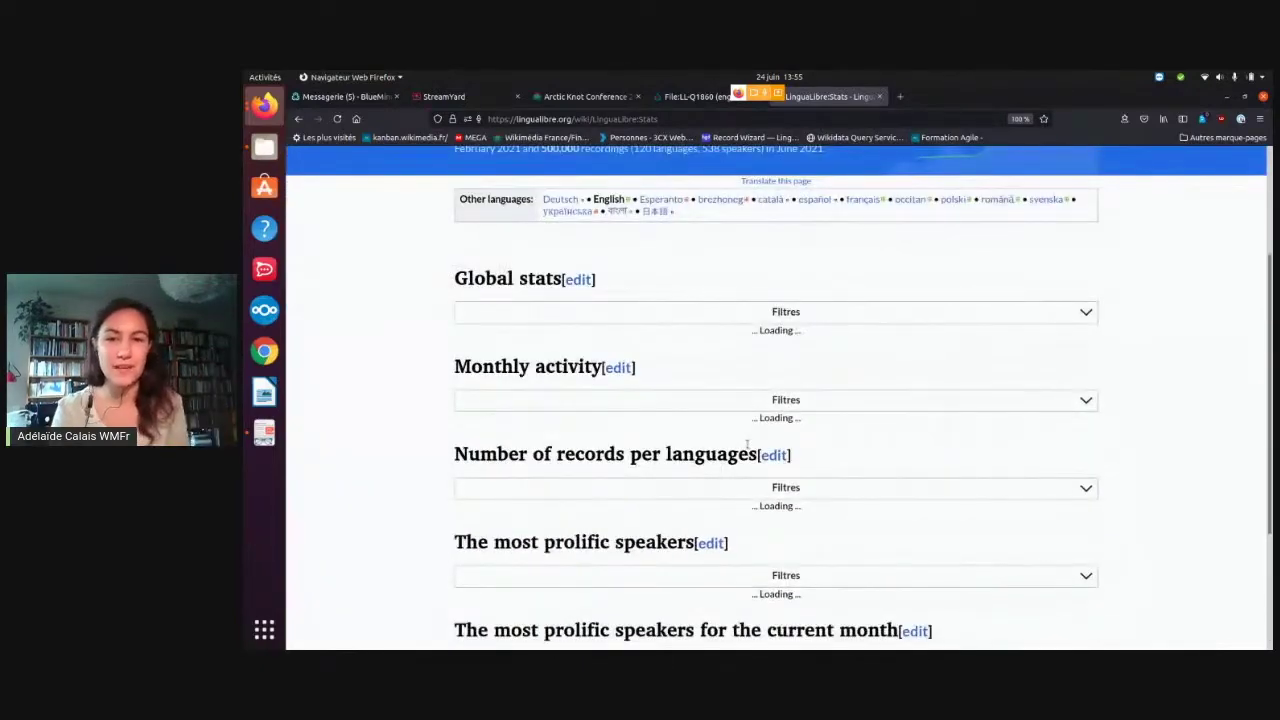
{"action": "scroll", "coordinate": [747, 445], "scroll_direction": "up", "scroll_amount": 3}
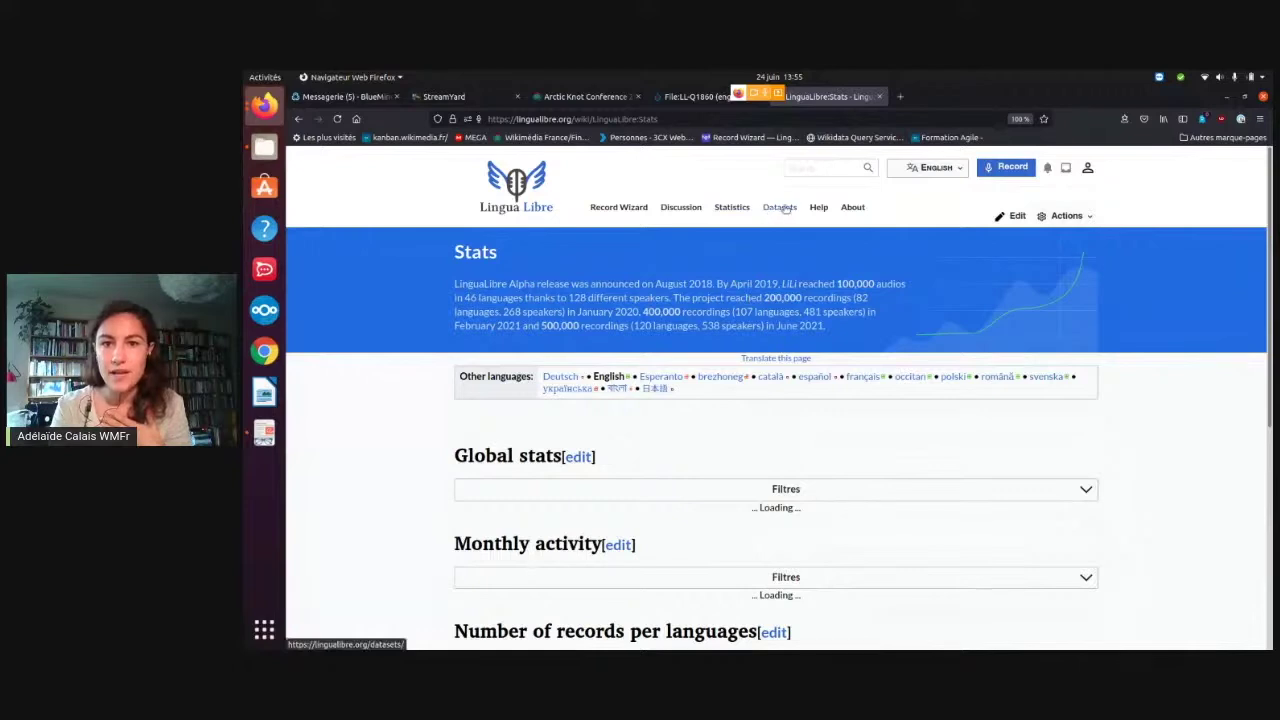
Open the help pages, look through the Record, Explore and Valorize topics, and go back to Lingua Libre's main page.
{"action": "left_click", "coordinate": [820, 210]}
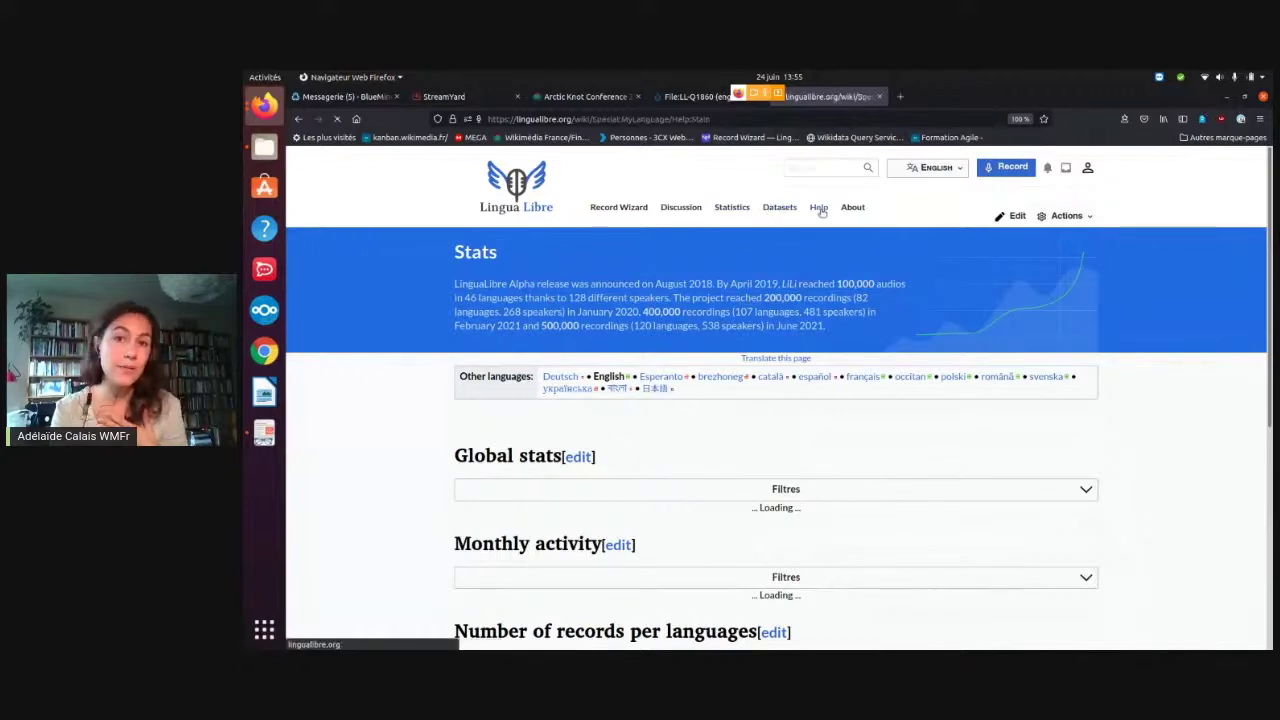
{"action": "scroll", "coordinate": [820, 210], "scroll_direction": "down", "scroll_amount": 4}
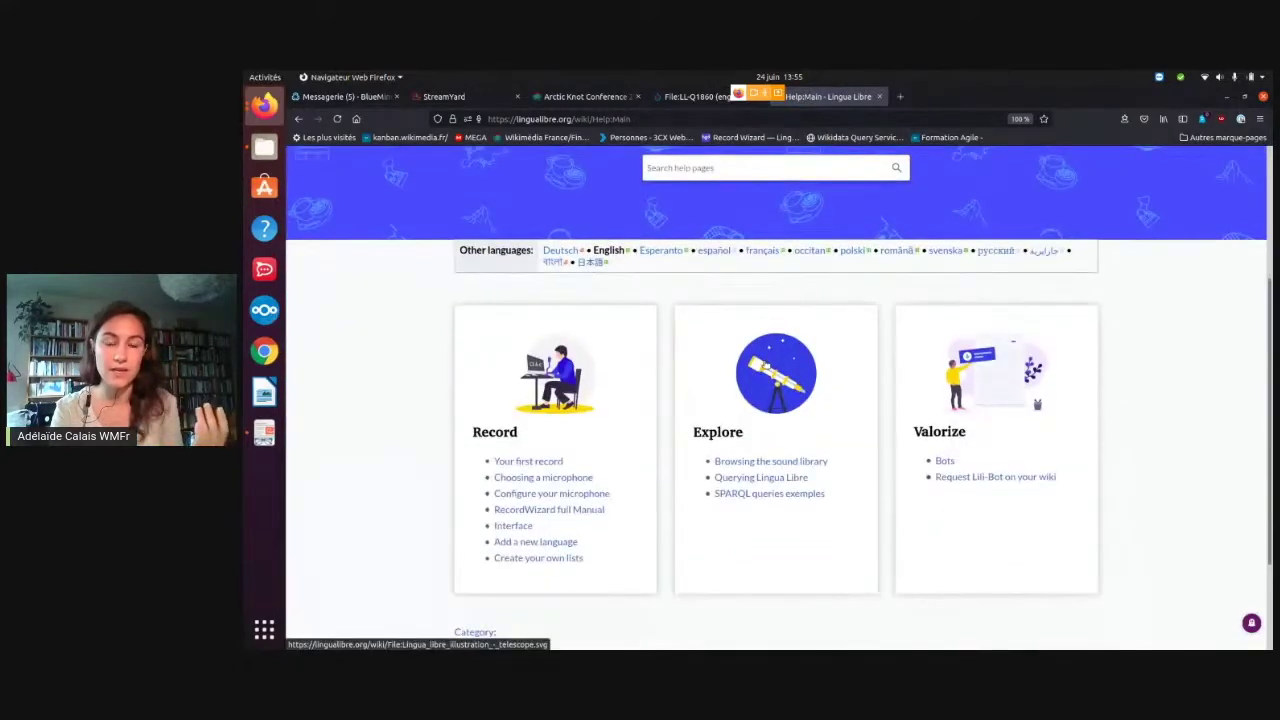
{"action": "scroll", "coordinate": [763, 366], "scroll_direction": "down", "scroll_amount": 2}
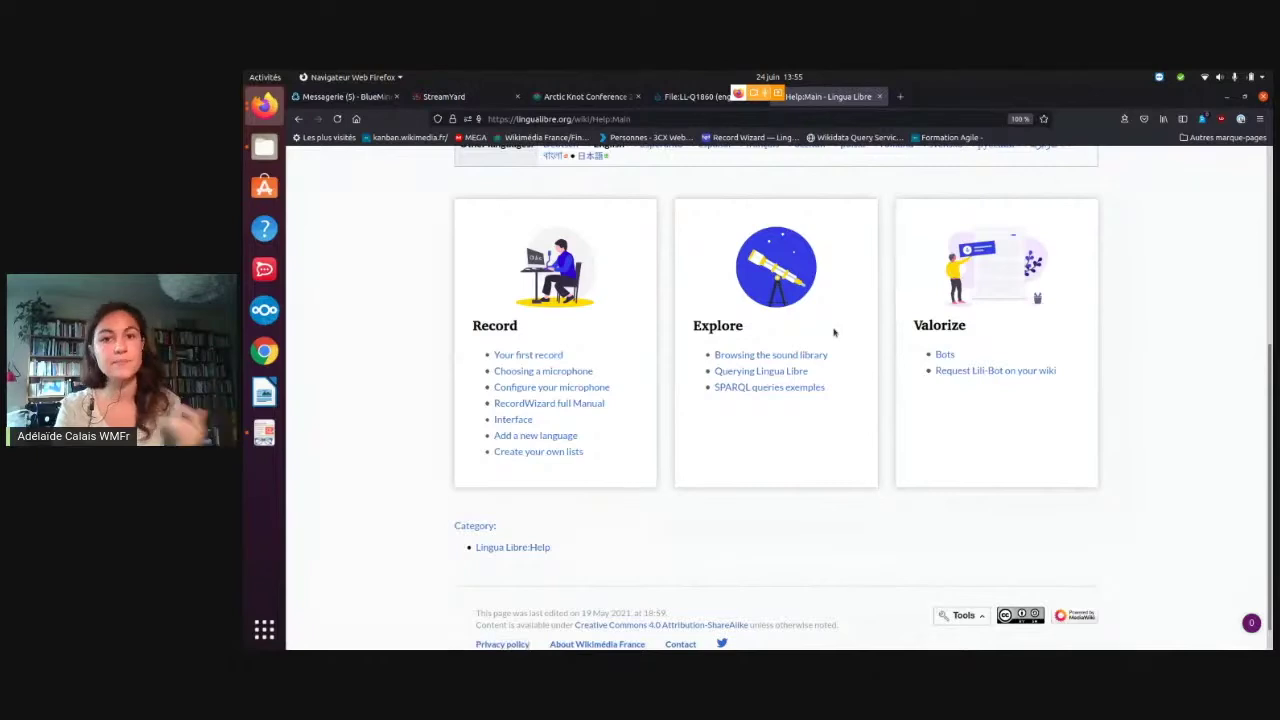
{"action": "scroll", "coordinate": [834, 332], "scroll_direction": "up", "scroll_amount": 6}
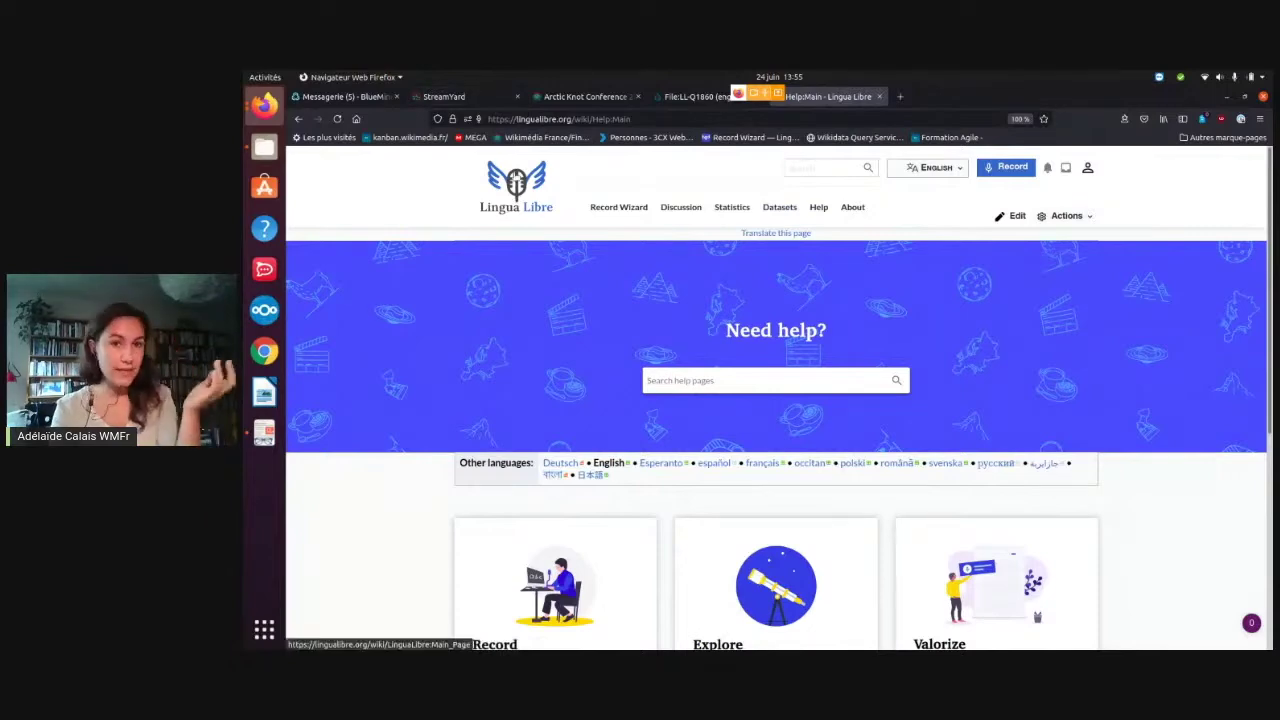
{"action": "left_click", "coordinate": [516, 177]}
Check the StreamYard studio, then switch to the PDF presentation in the document viewer and show the "Communities" slide.
{"action": "left_click", "coordinate": [462, 96]}
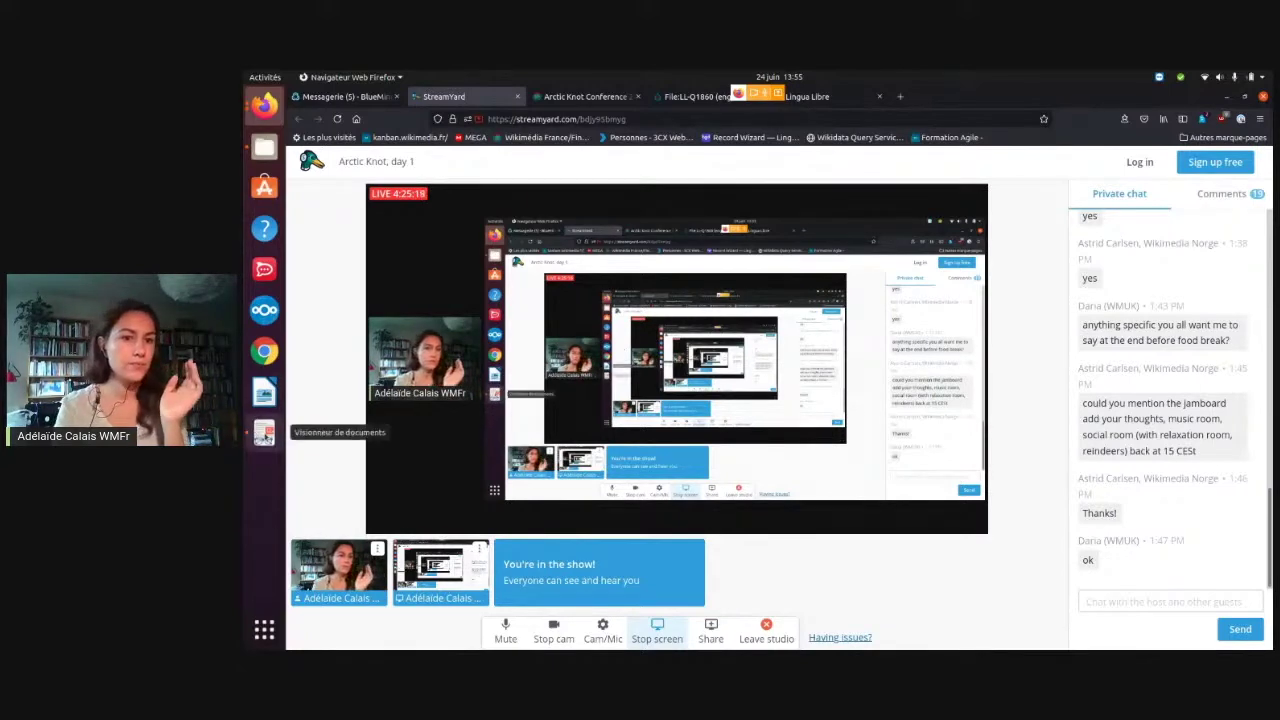
{"action": "left_click", "coordinate": [264, 432]}
{"action": "key", "text": "Page_Down"}
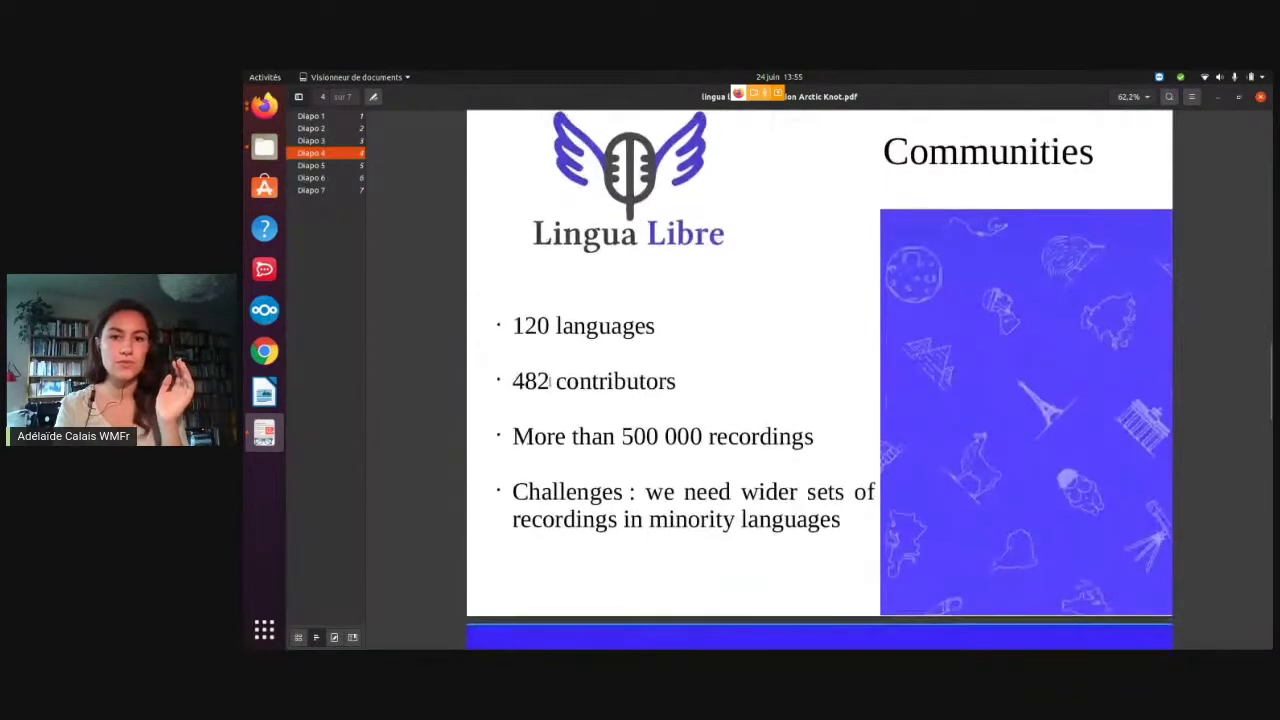
{"action": "scroll", "coordinate": [550, 381], "scroll_direction": "up", "scroll_amount": 1}
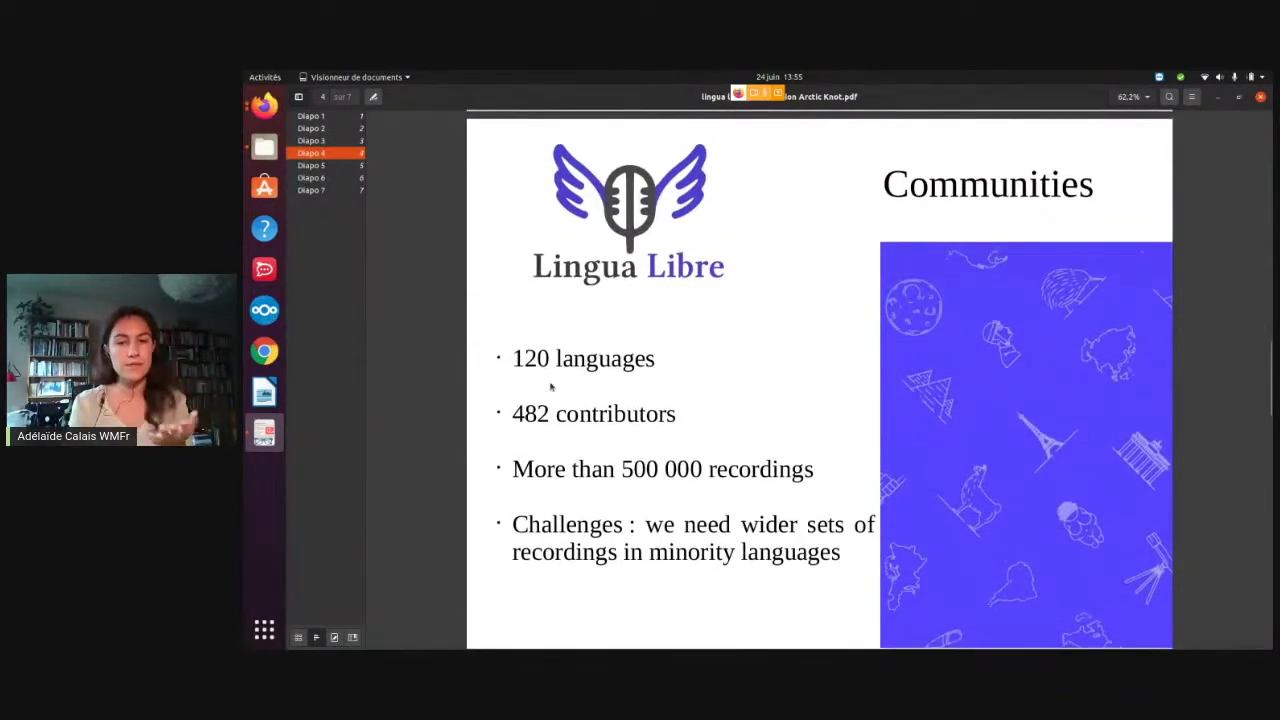